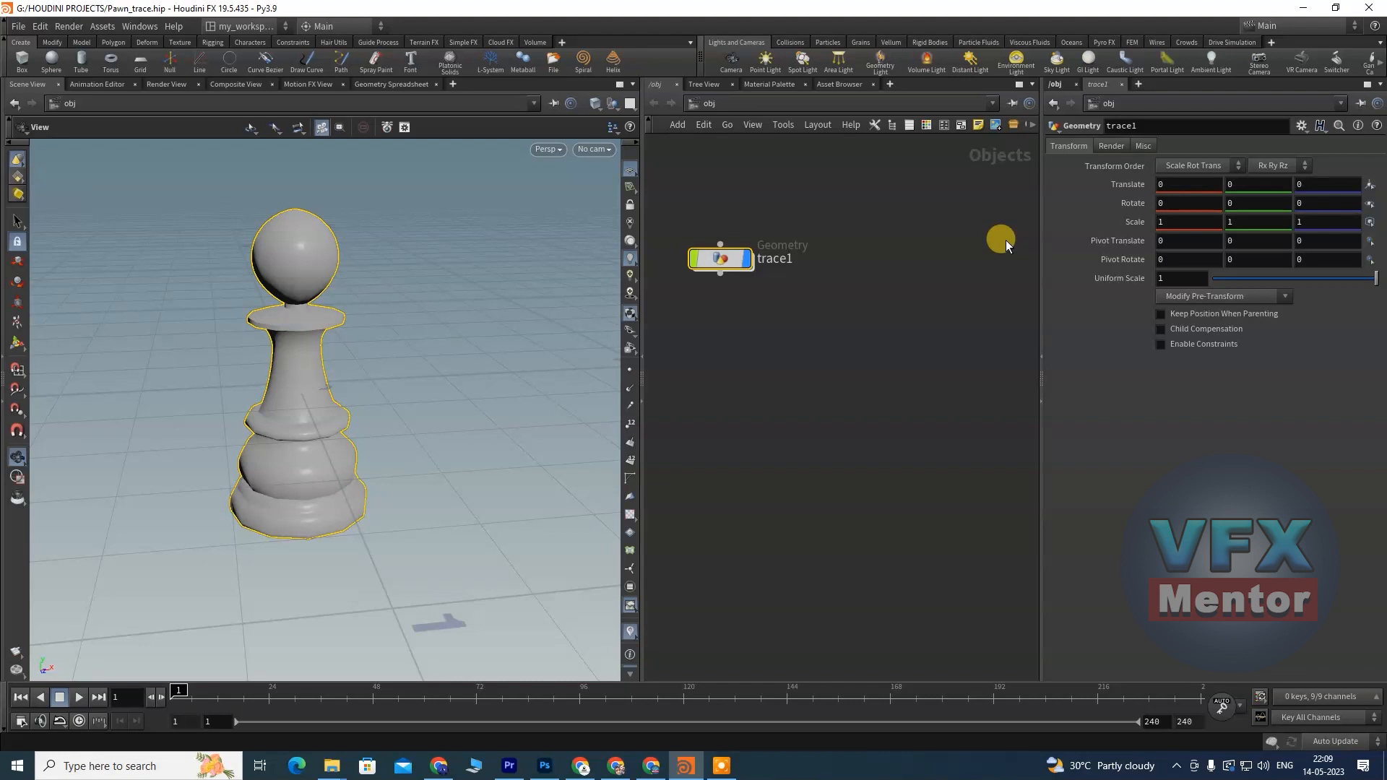
Step: Move the trace1 node higher in the network and add a Geometry node below it
{"action": "left_click_drag", "start_coordinate": [719, 258], "coordinate": [755, 202]}
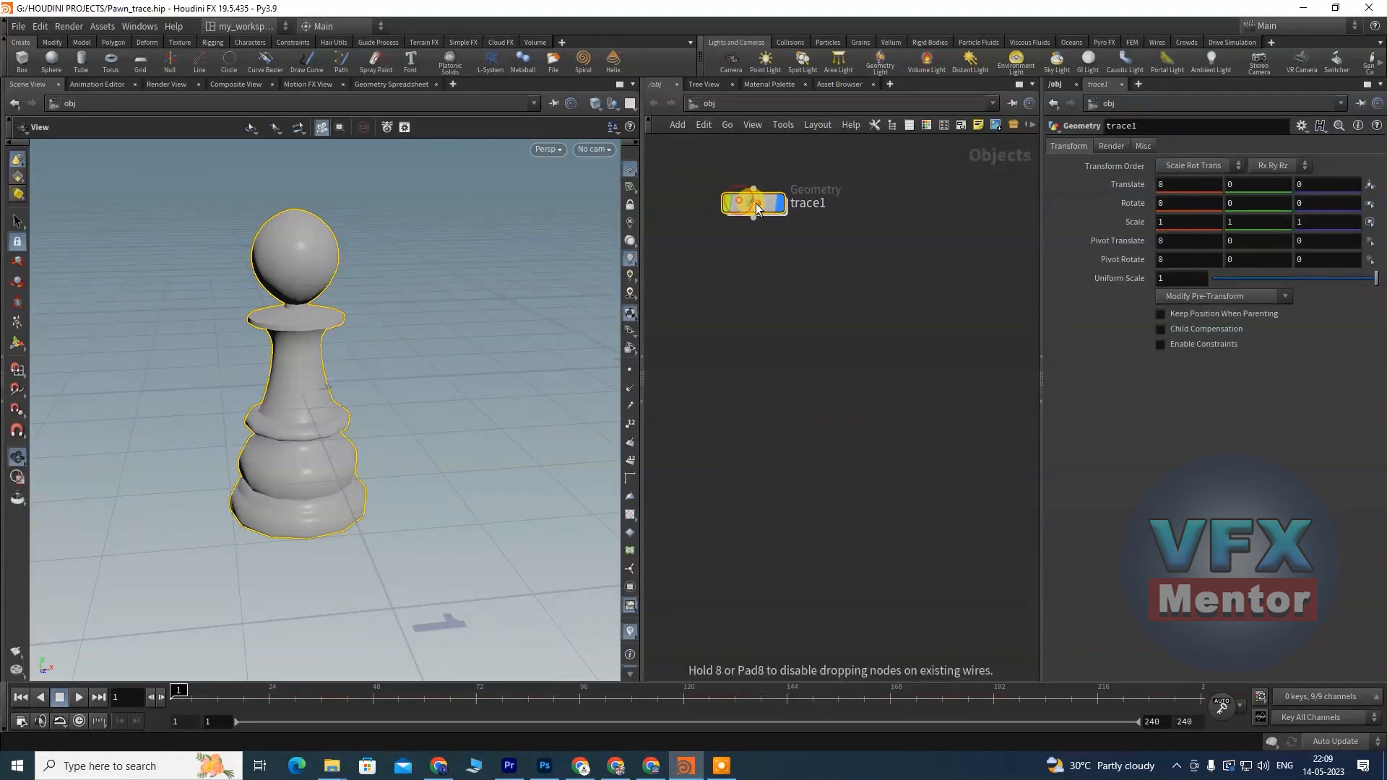
{"action": "left_click_drag", "start_coordinate": [217, 434], "coordinate": [225, 333]}
{"action": "middle_click_drag", "start_coordinate": [224, 334], "coordinate": [217, 330]}
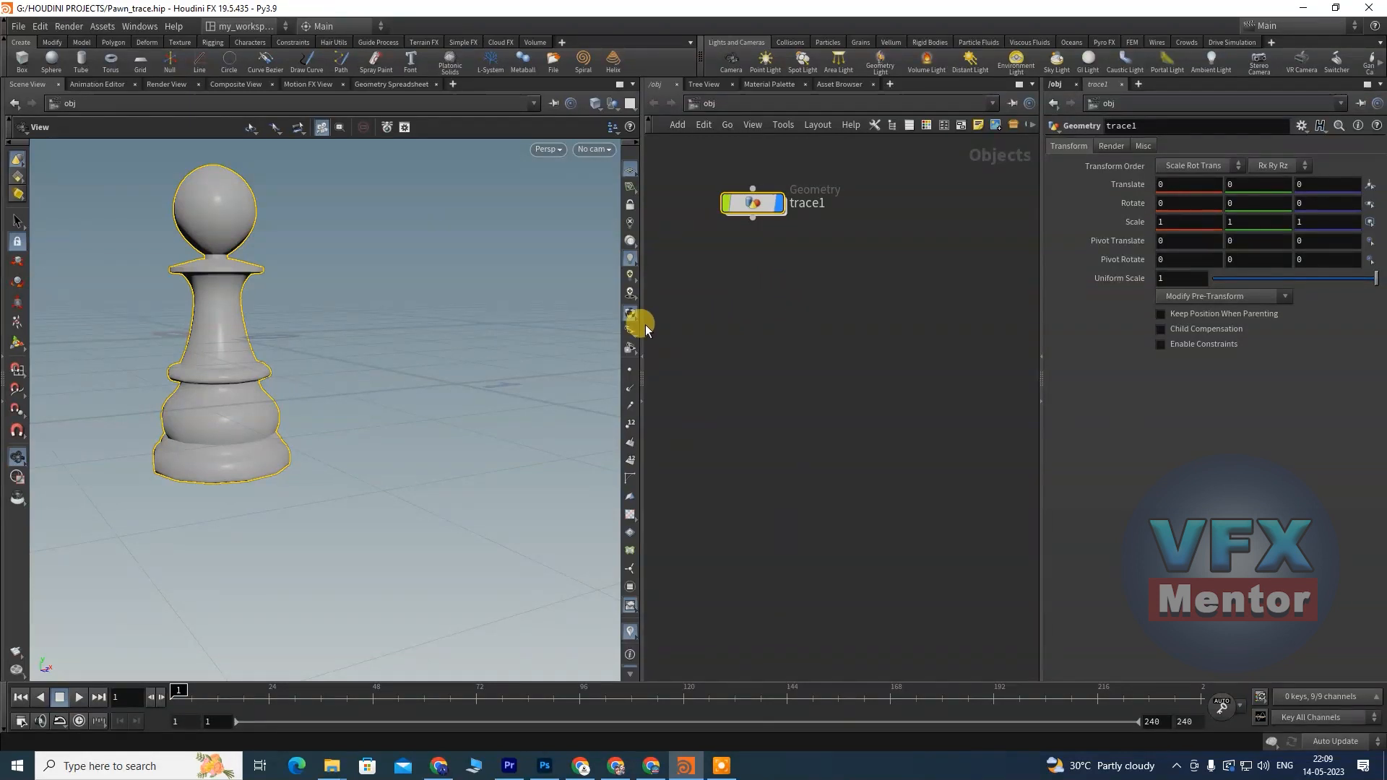
{"action": "left_click", "coordinate": [783, 310]}
{"action": "key", "text": "Tab"}
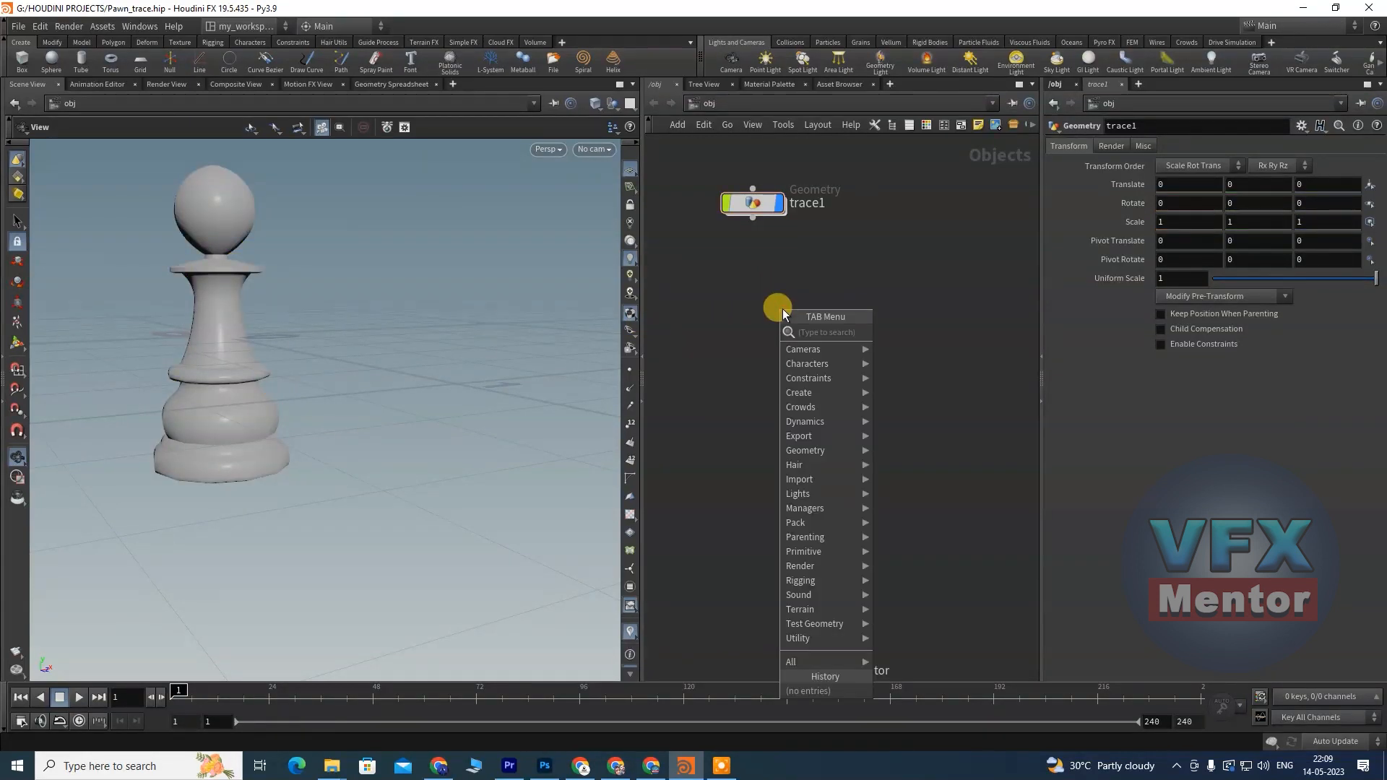
{"action": "type", "text": "geo"}
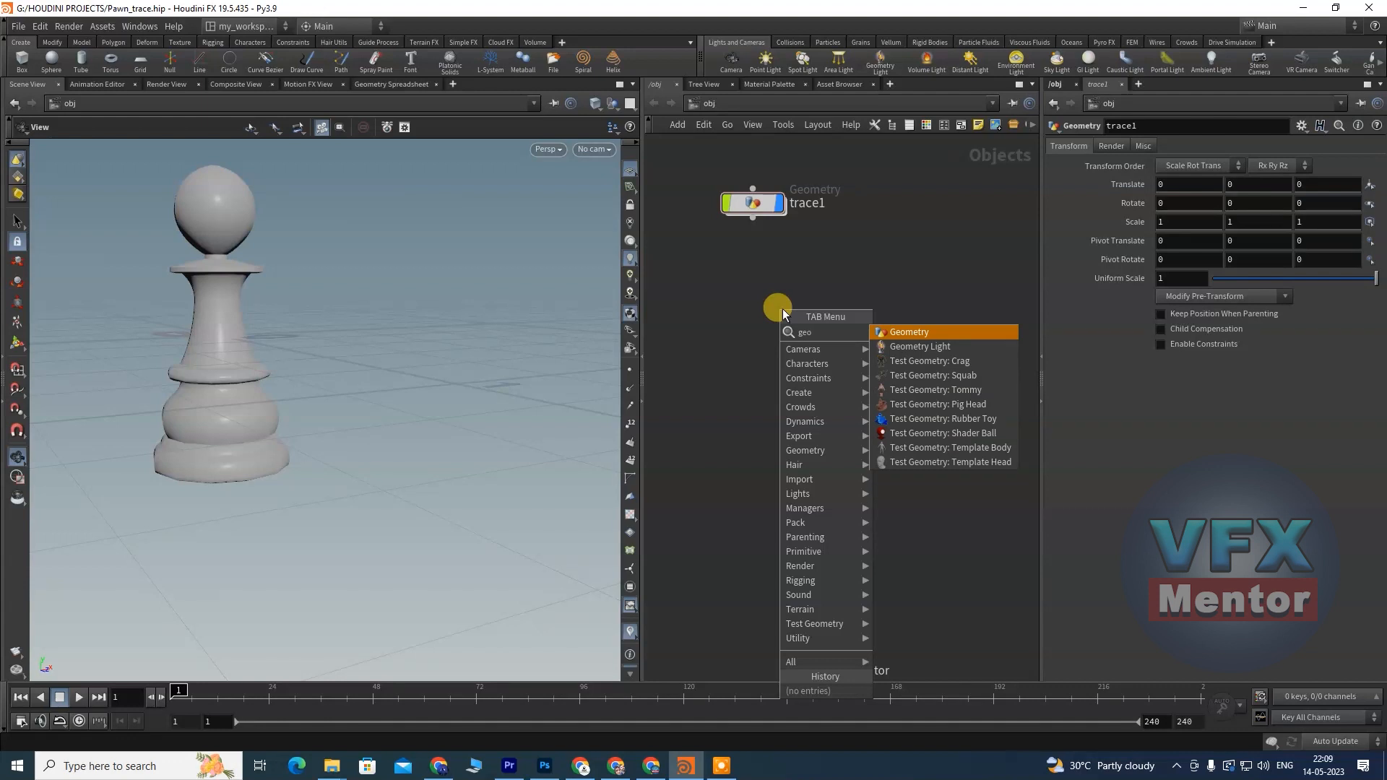
{"action": "left_click", "coordinate": [922, 331]}
{"action": "left_click", "coordinate": [749, 300]}
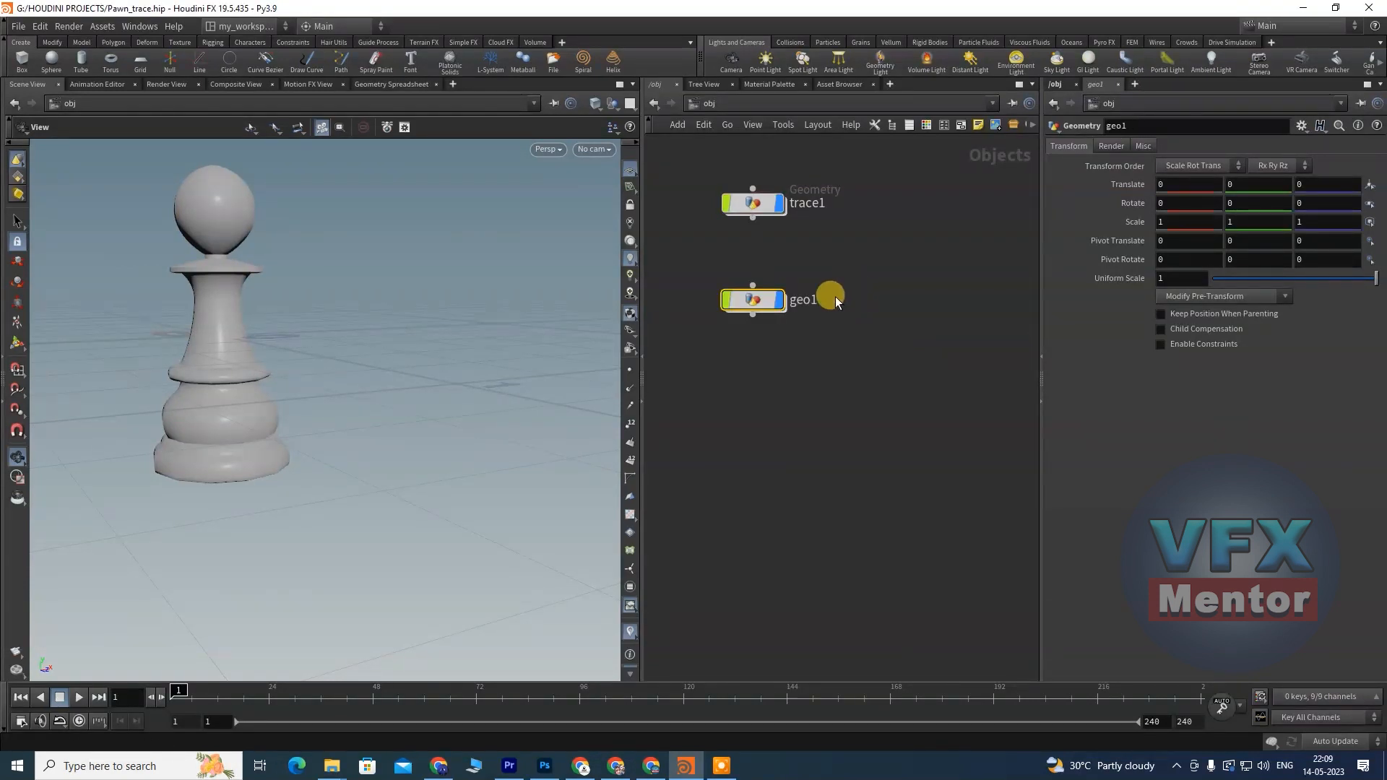
{"action": "left_click_drag", "start_coordinate": [757, 299], "coordinate": [781, 297]}
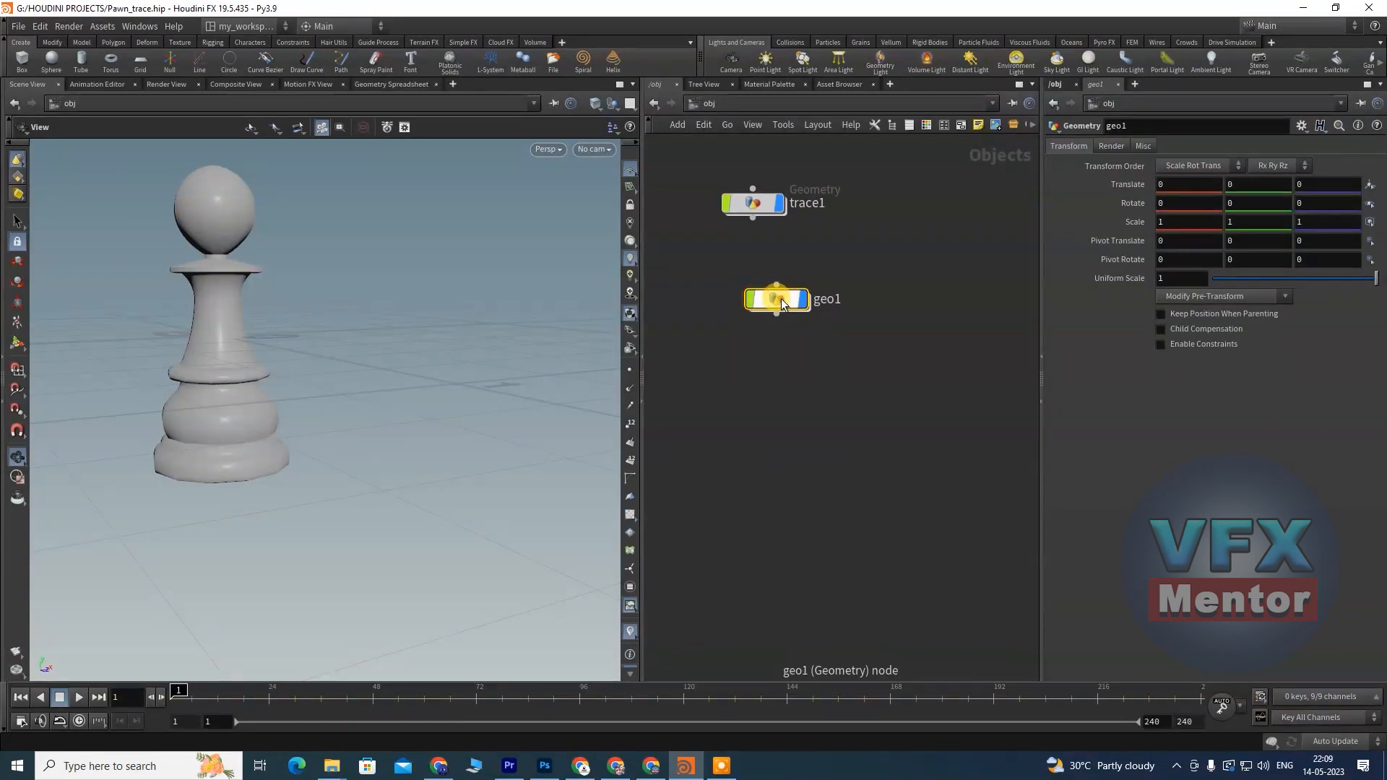
Step: Enter the geo1 node and add a Grid node to its empty network
{"action": "double_click", "coordinate": [782, 298]}
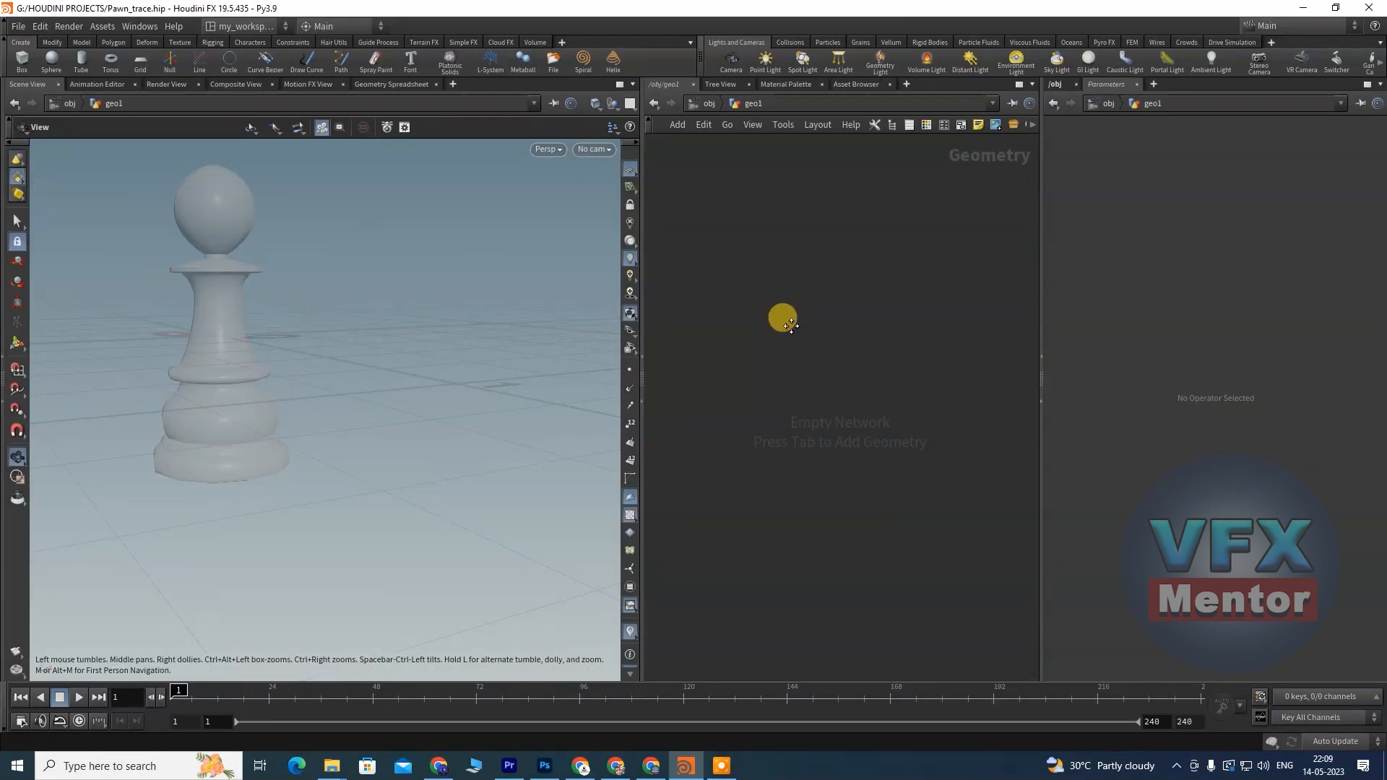
{"action": "key", "text": "Tab"}
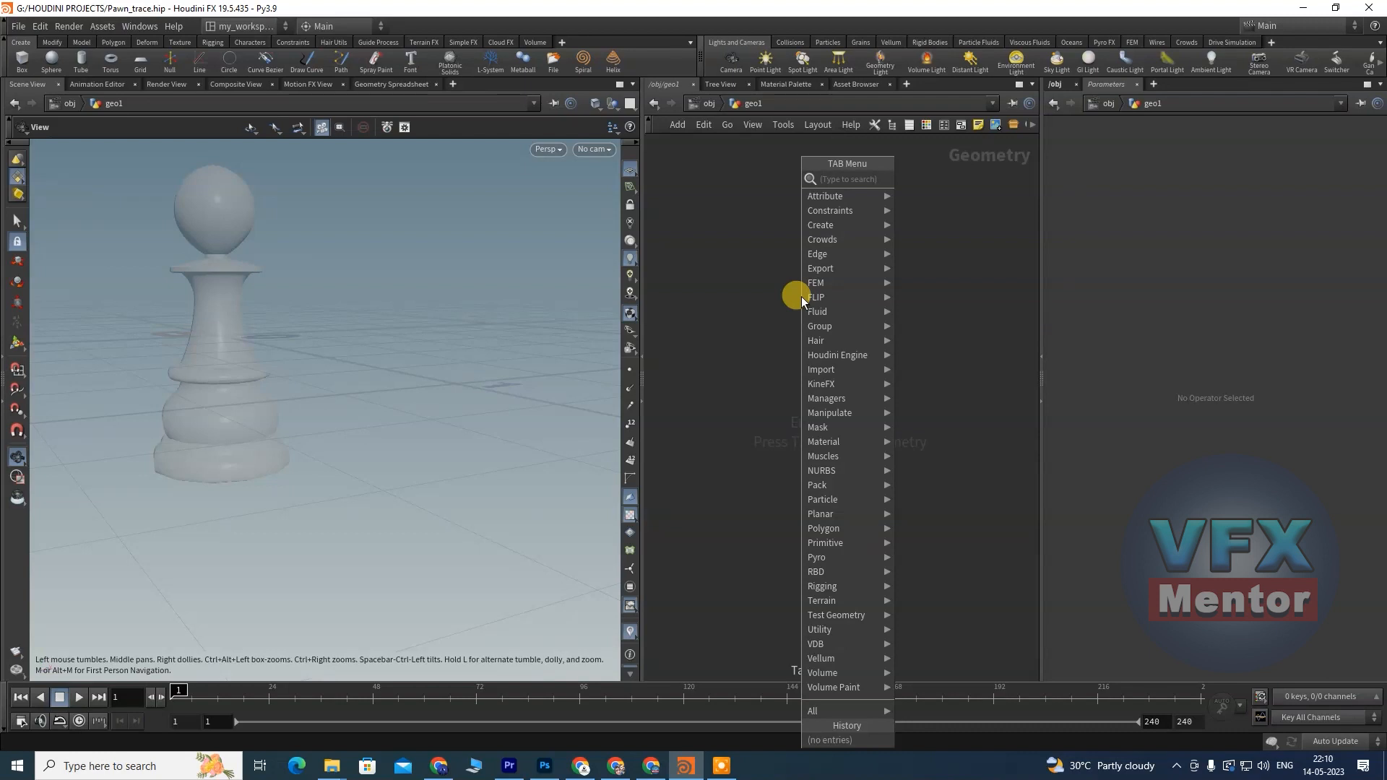
{"action": "type", "text": "grid"}
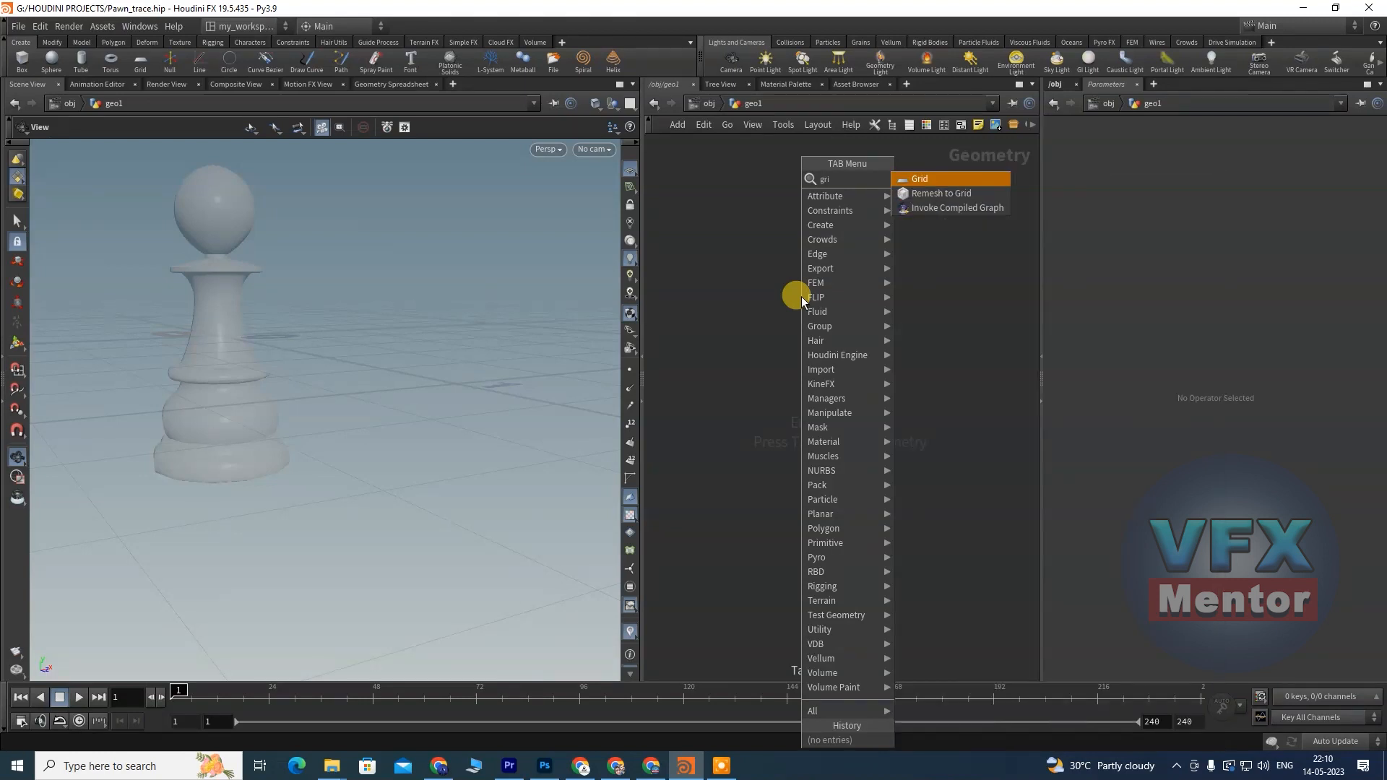
{"action": "left_click", "coordinate": [919, 181]}
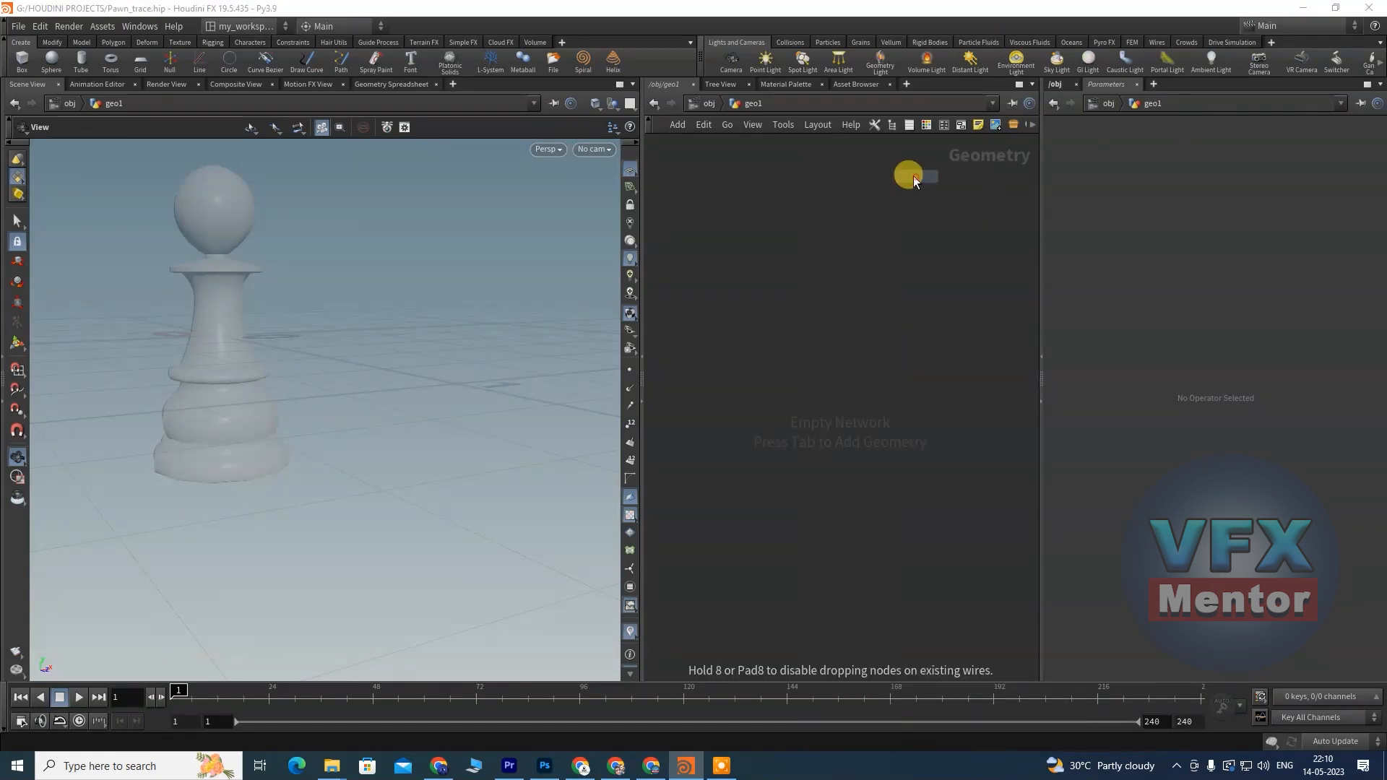
{"action": "left_click", "coordinate": [791, 238]}
{"action": "left_click_drag", "start_coordinate": [734, 237], "coordinate": [751, 242]}
Step: Return to the object level and hide the trace1 pawn so only the grid object is displayed
{"action": "left_click_drag", "start_coordinate": [245, 419], "coordinate": [216, 534]}
{"action": "left_click", "coordinate": [714, 100]}
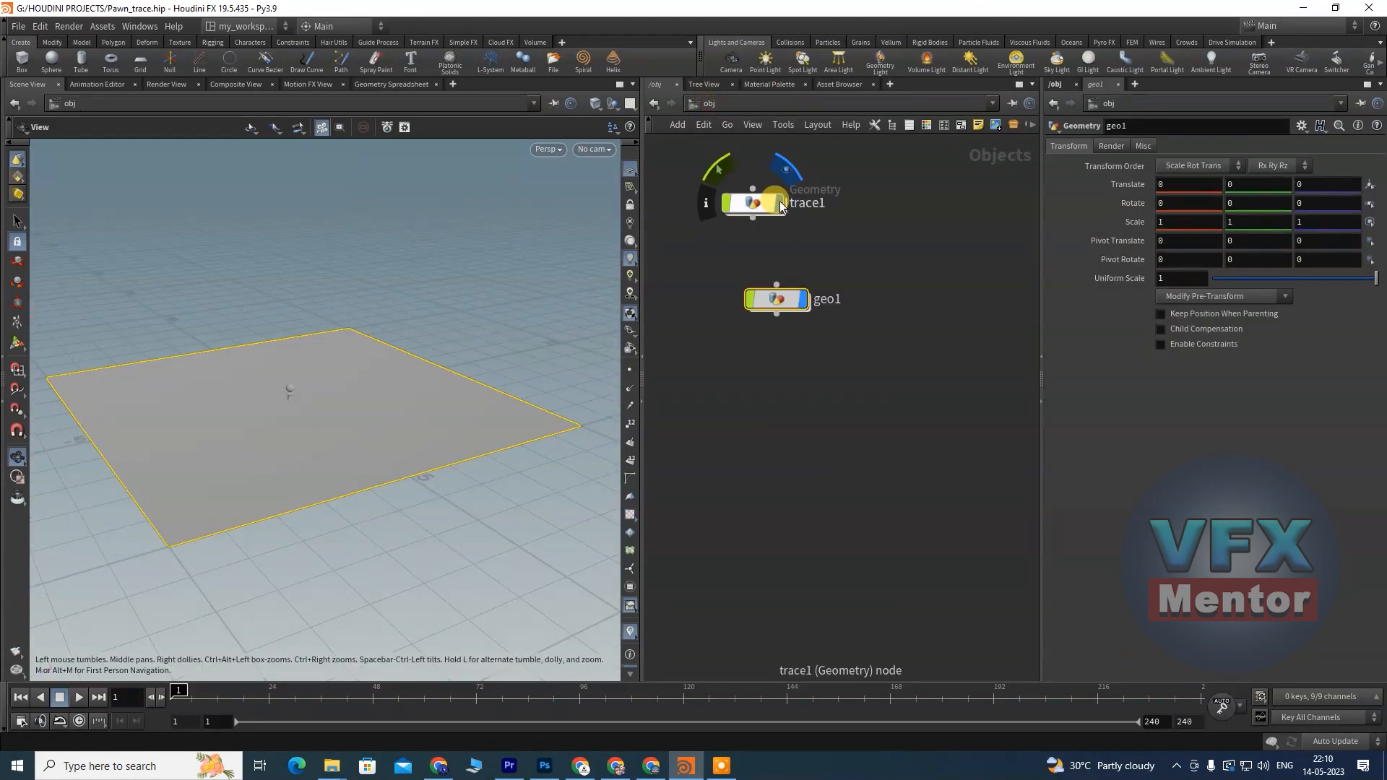
{"action": "left_click_drag", "start_coordinate": [212, 446], "coordinate": [285, 452]}
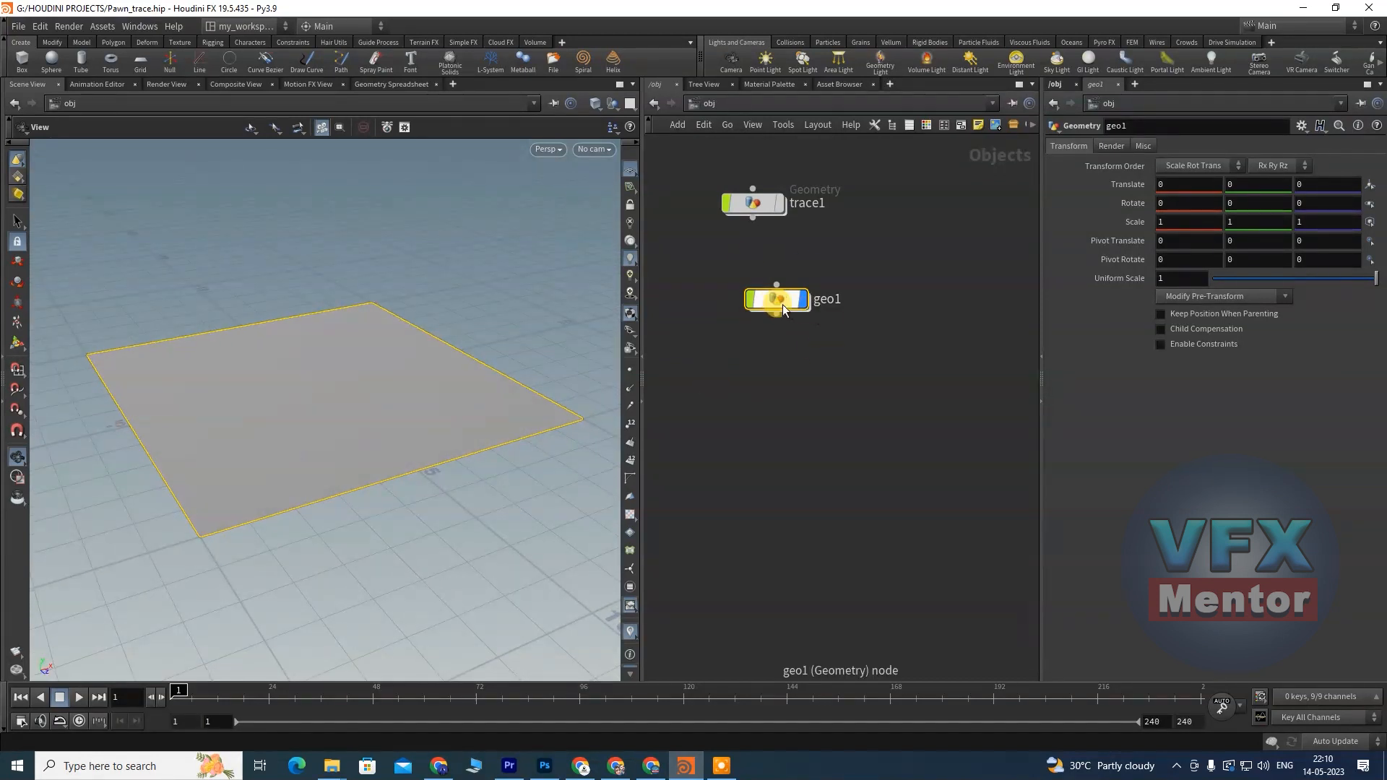
Step: Enter geo1 again and try selecting scattered faces of the grid in primitive selection mode, ending with a single face near its edge
{"action": "double_click", "coordinate": [782, 301]}
{"action": "left_click_drag", "start_coordinate": [294, 371], "coordinate": [682, 376]}
{"action": "left_click_drag", "start_coordinate": [286, 412], "coordinate": [372, 471]}
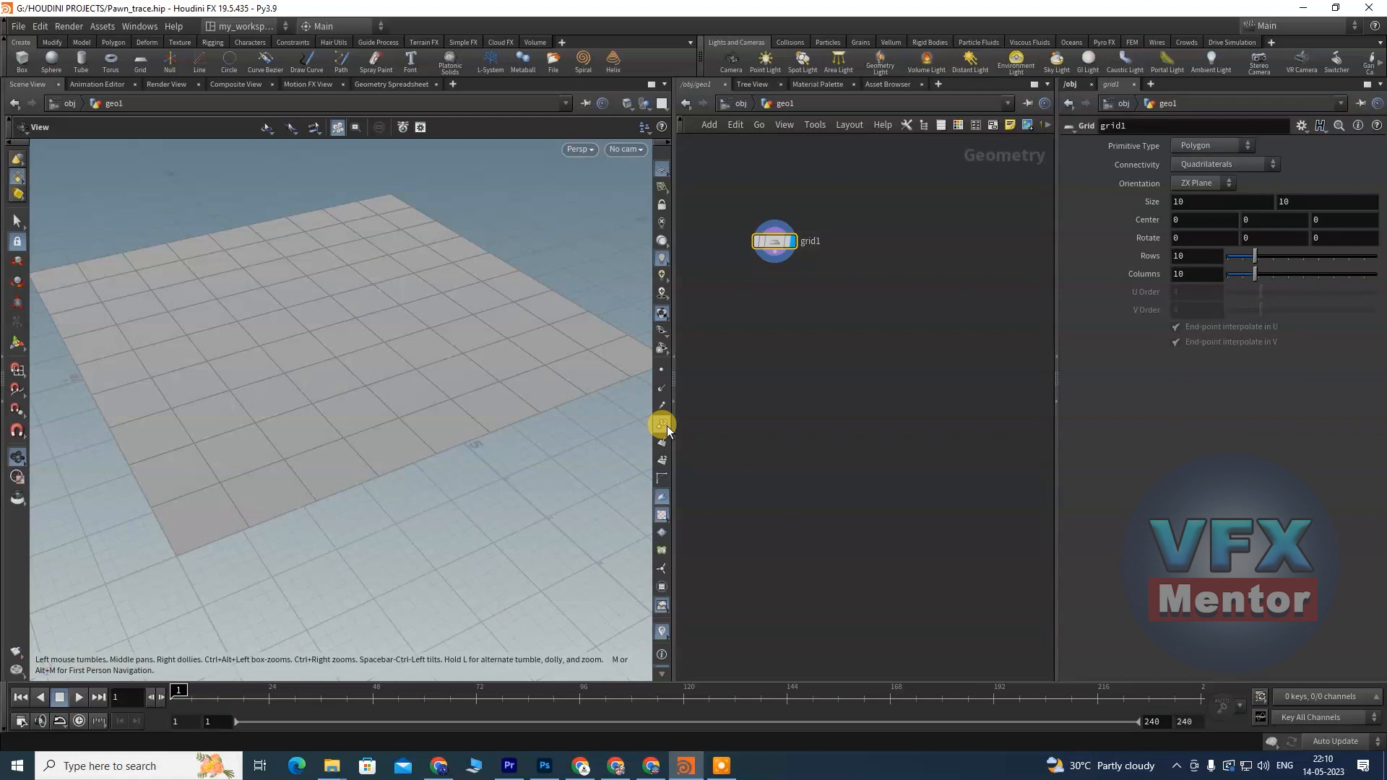
{"action": "left_click", "coordinate": [17, 220]}
{"action": "left_click", "coordinate": [149, 128]}
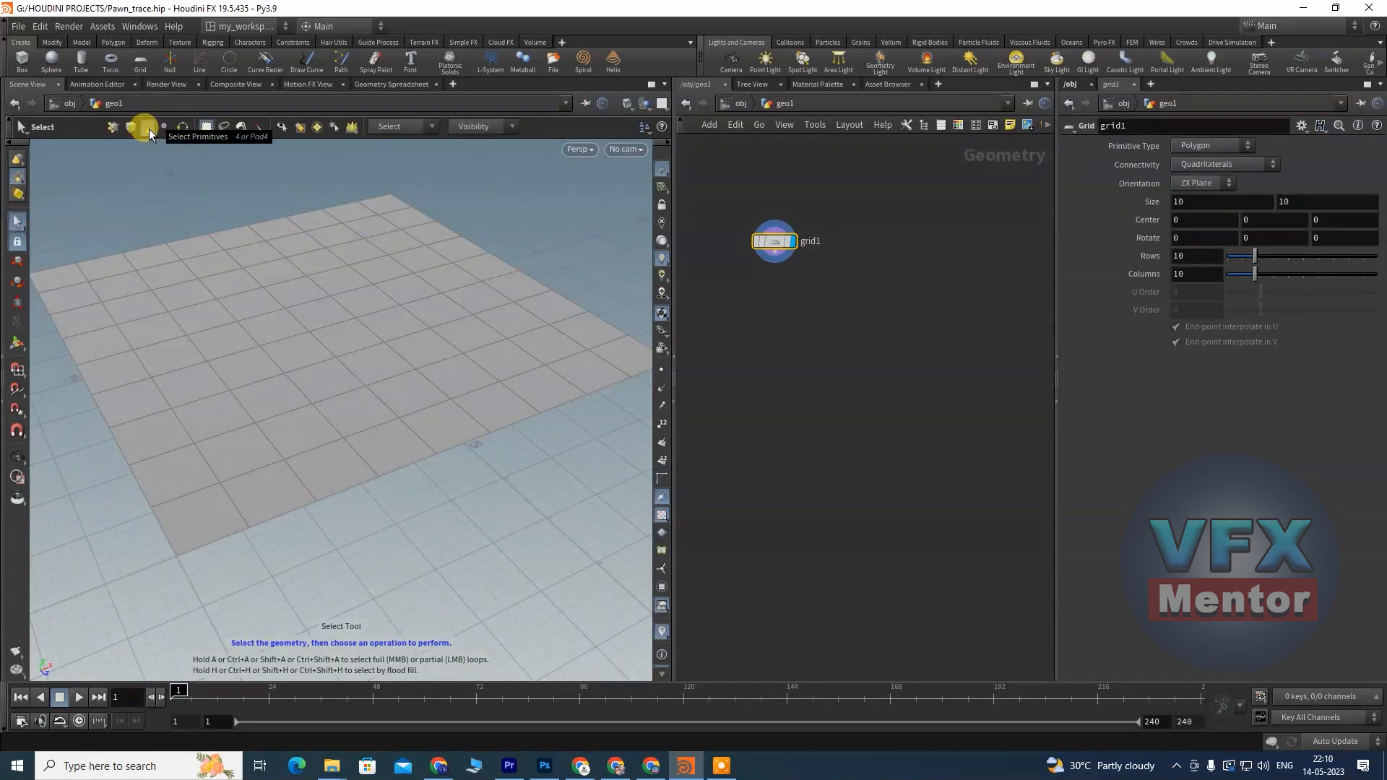
{"action": "left_click", "coordinate": [171, 287]}
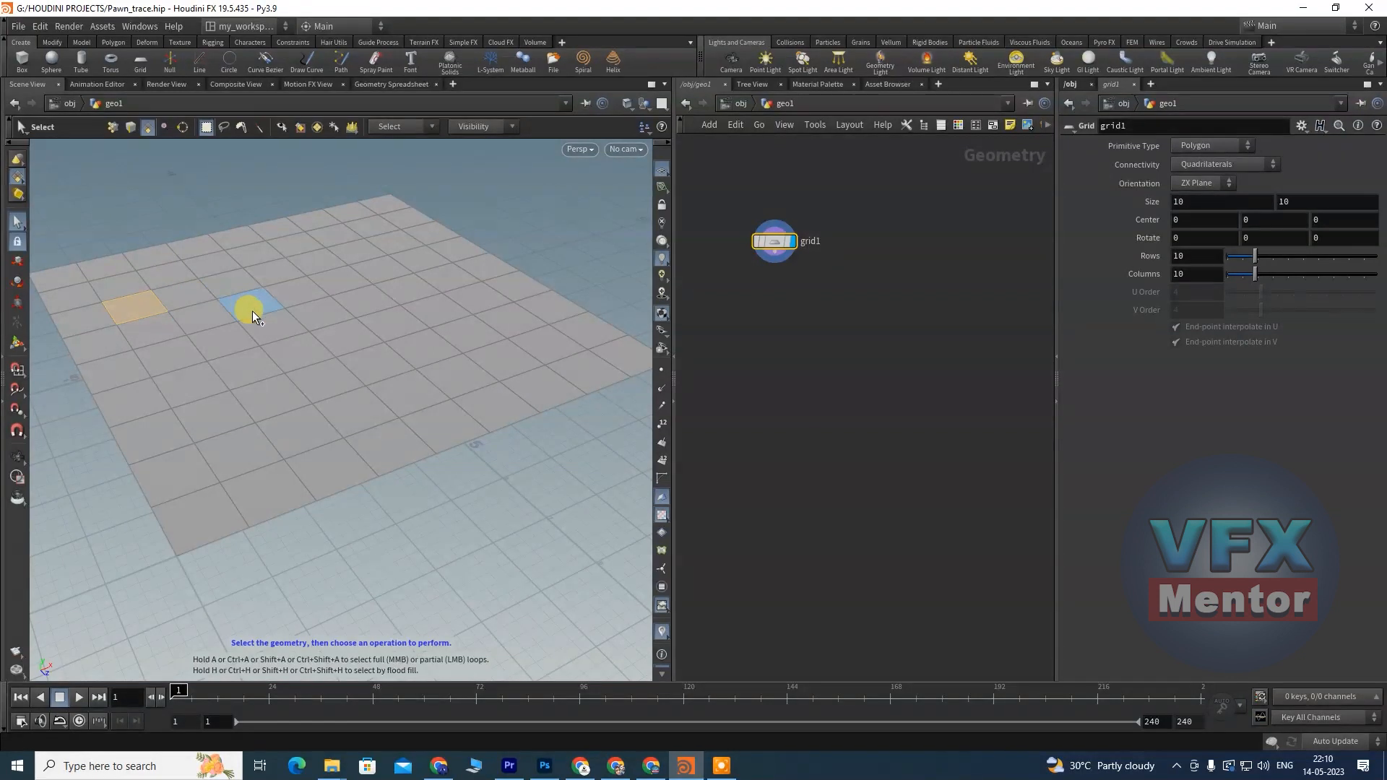
{"action": "left_click", "coordinate": [452, 331], "text": "shift"}
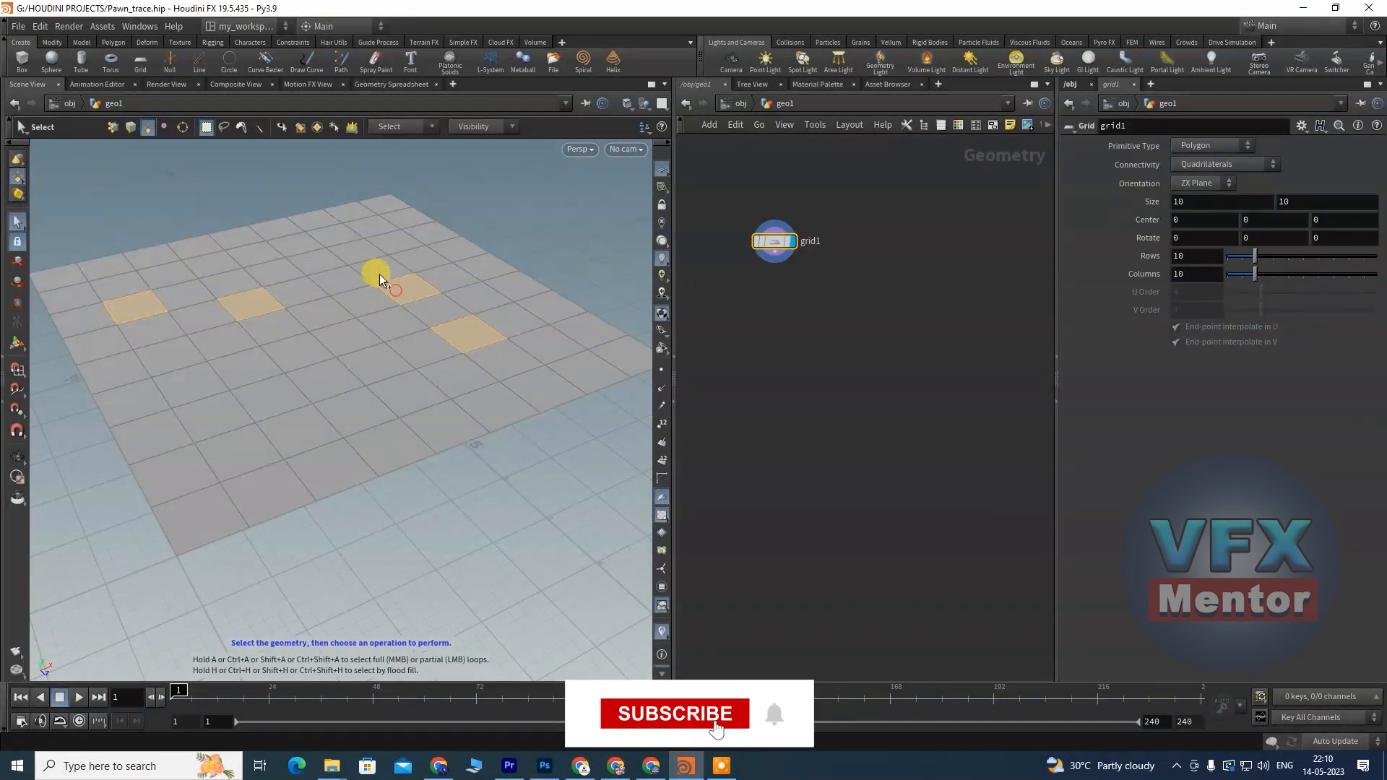
{"action": "left_click", "coordinate": [253, 370], "text": "shift"}
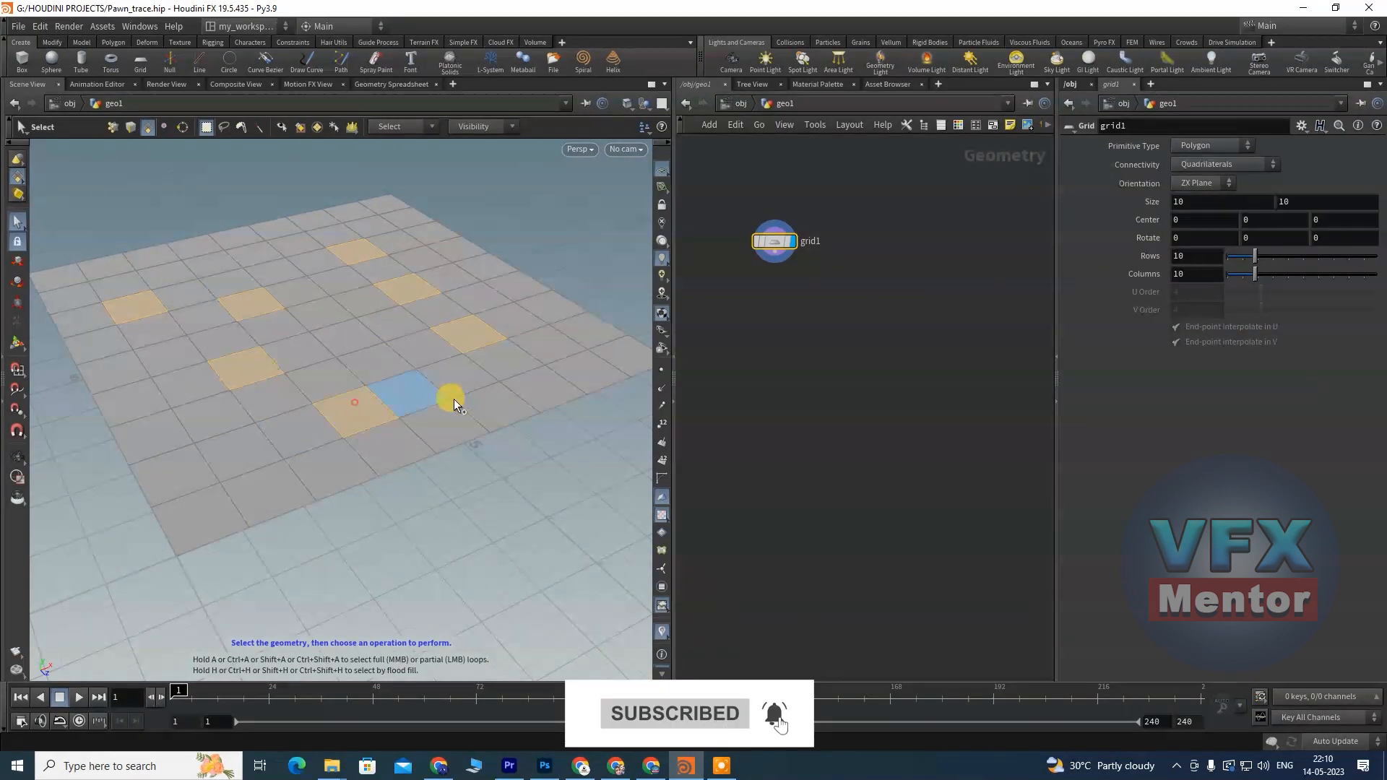
{"action": "left_click", "coordinate": [474, 396]}
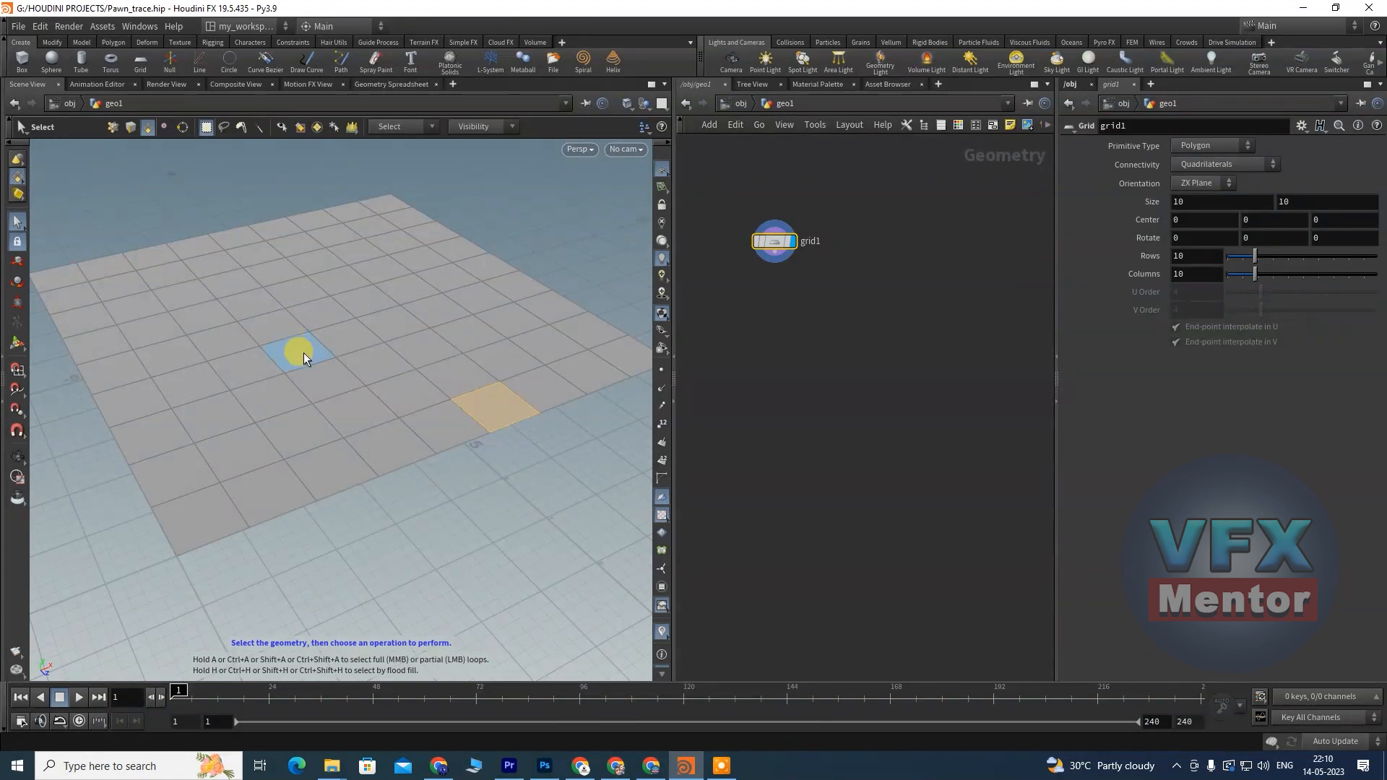
Step: Add a Tube (Primitive) node to the geo1 network, below and beside grid1
{"action": "scroll", "coordinate": [303, 352], "scroll_direction": "down", "scroll_amount": 3}
{"action": "middle_click_drag", "start_coordinate": [306, 363], "coordinate": [305, 430], "text": "alt"}
{"action": "left_click_drag", "start_coordinate": [302, 437], "coordinate": [405, 393], "text": "alt"}
{"action": "middle_click_drag", "start_coordinate": [405, 393], "coordinate": [272, 412]}
{"action": "middle_click_drag", "start_coordinate": [174, 440], "coordinate": [179, 433]}
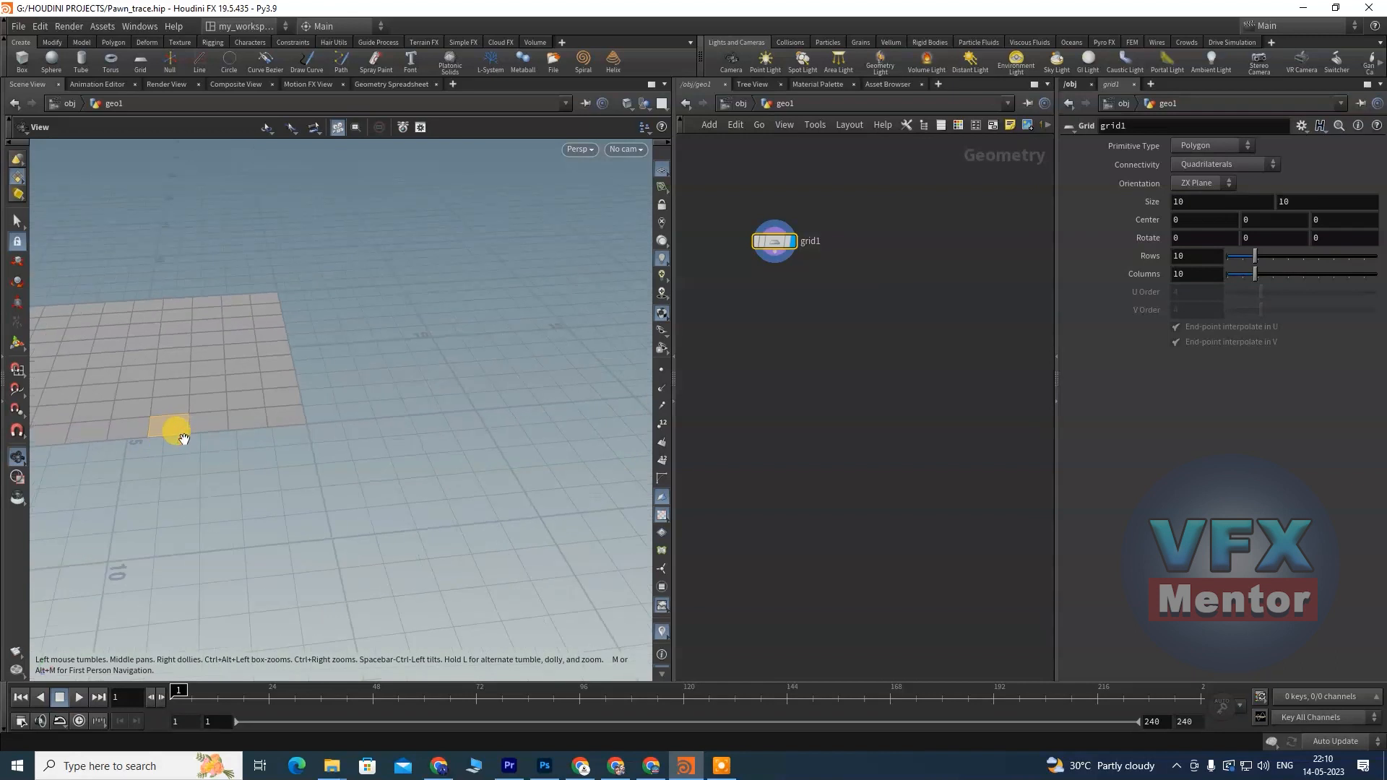
{"action": "key", "text": "s"}
{"action": "key", "text": "Tab"}
{"action": "type", "text": "tube"}
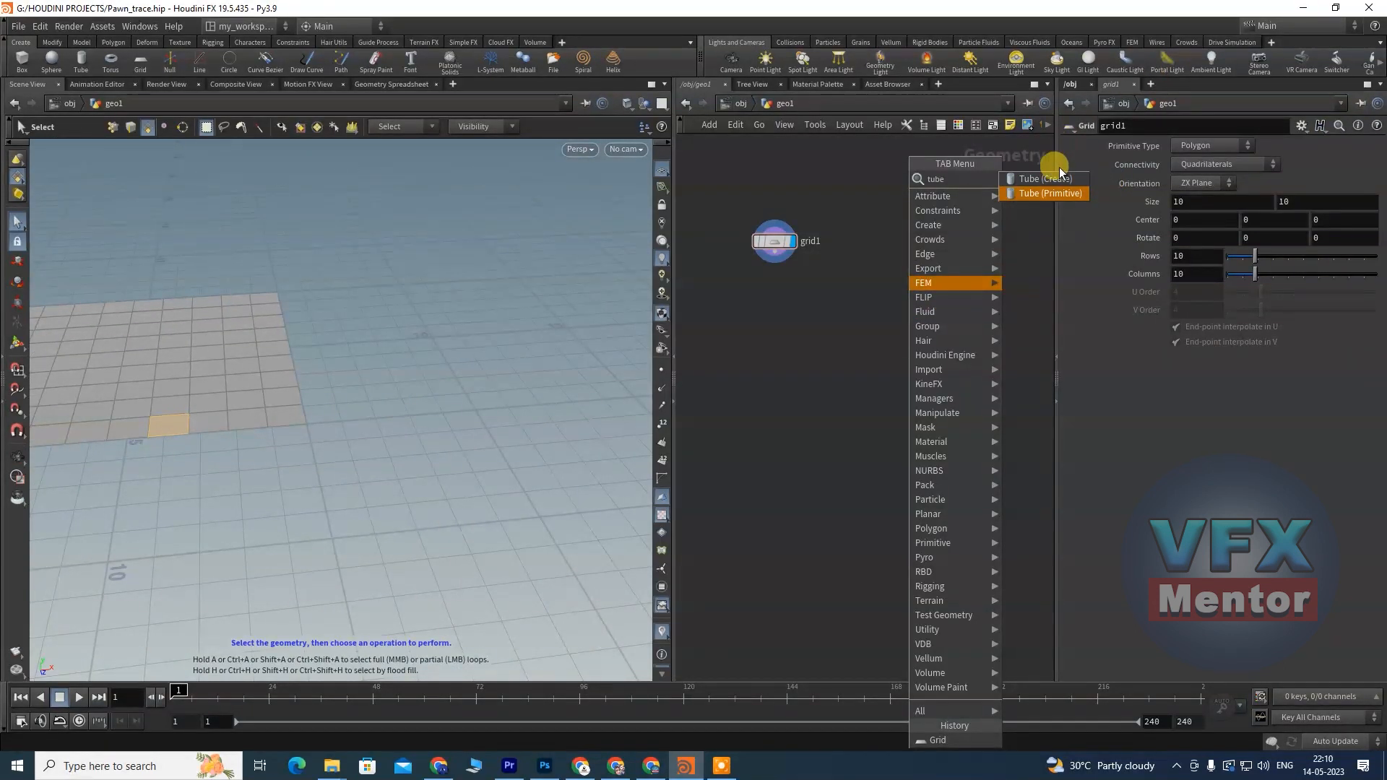
{"action": "left_click", "coordinate": [1048, 193]}
{"action": "left_click", "coordinate": [884, 310]}
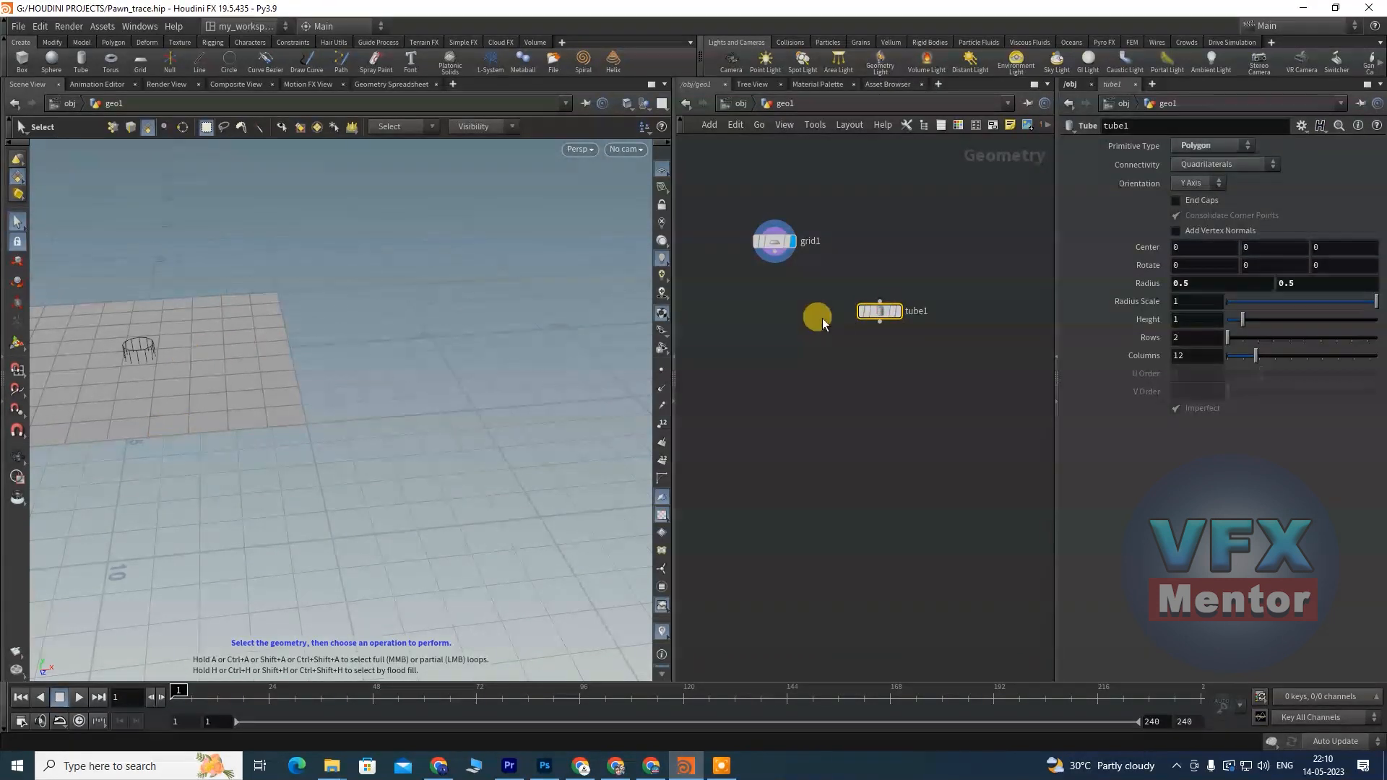
Step: Move the tube off the grid along X to about 9.92 and display the tube1 node
{"action": "left_click", "coordinate": [16, 346]}
{"action": "left_click_drag", "start_coordinate": [188, 354], "coordinate": [306, 419]}
{"action": "scroll", "coordinate": [437, 334], "scroll_direction": "up", "scroll_amount": 8}
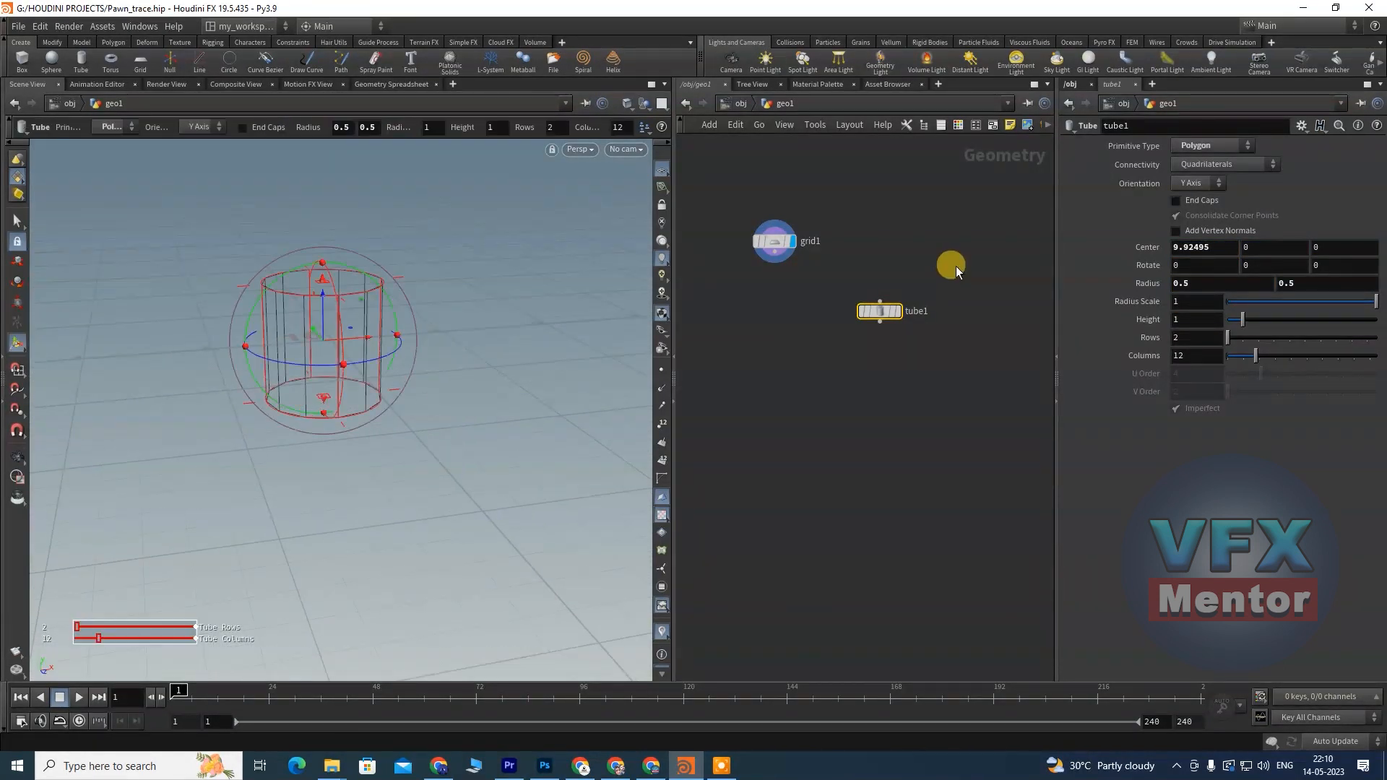
{"action": "left_click", "coordinate": [899, 312]}
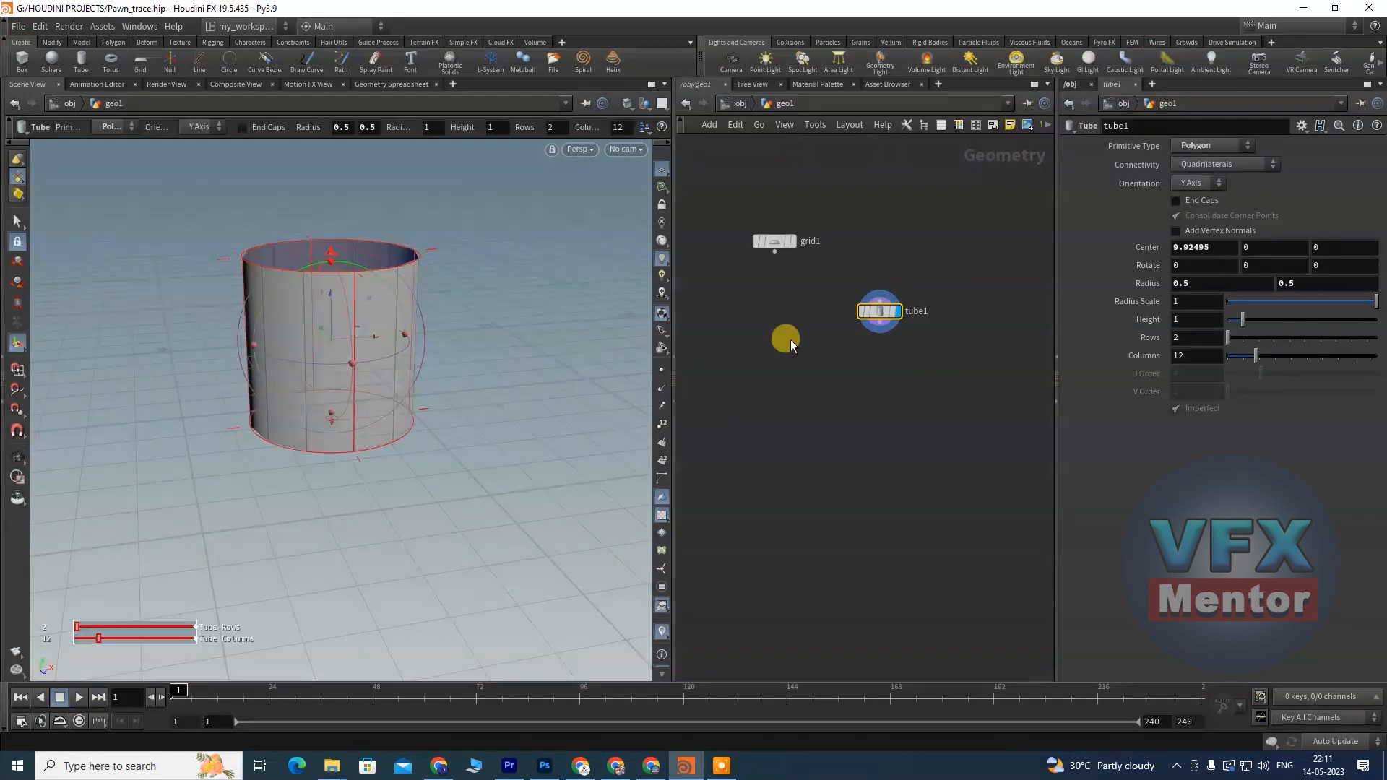
Step: Flatten the tube to a height of about 0.24 by lowering its upper rim, and enable its end caps
{"action": "left_click_drag", "start_coordinate": [322, 260], "coordinate": [334, 377]}
{"action": "key", "text": "ctrl+z"}
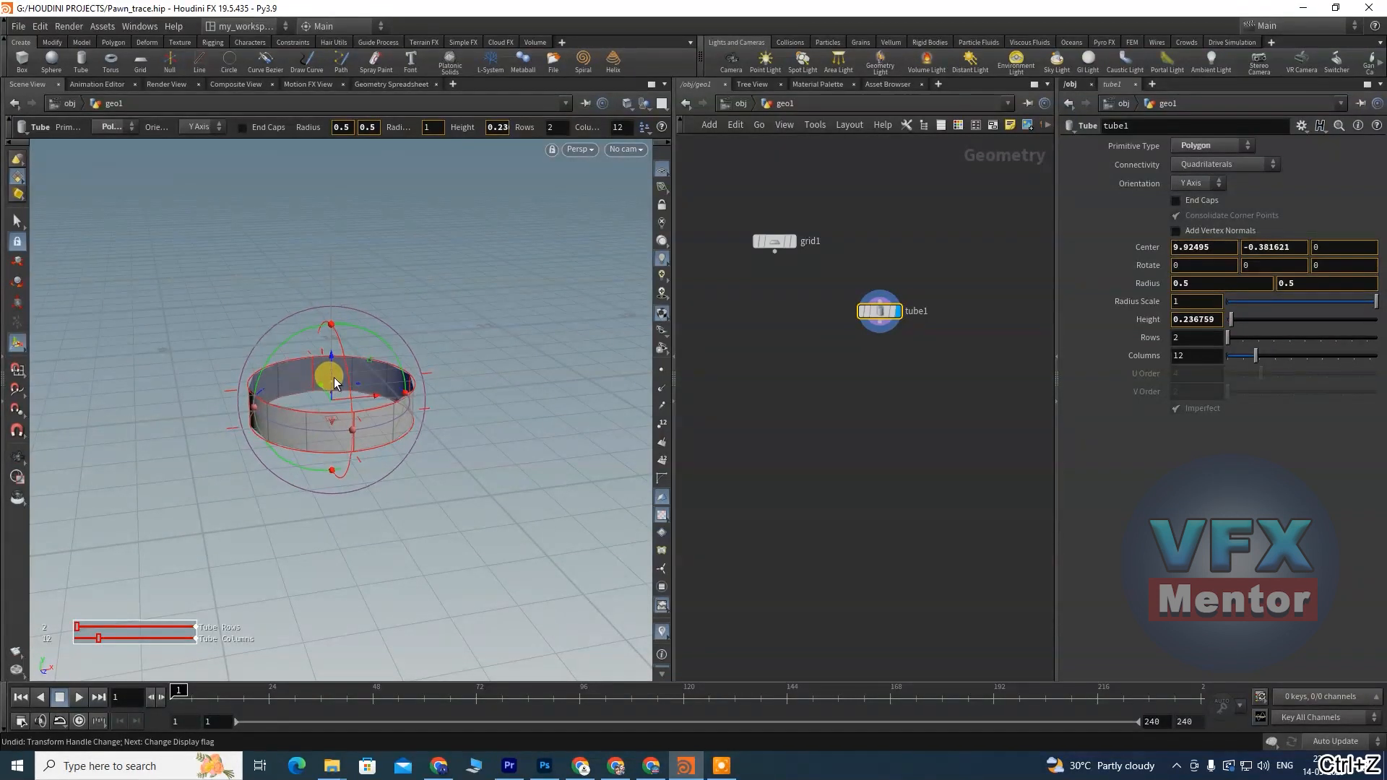
{"action": "key", "text": "Escape"}
{"action": "scroll", "coordinate": [334, 379], "scroll_direction": "up", "scroll_amount": 10}
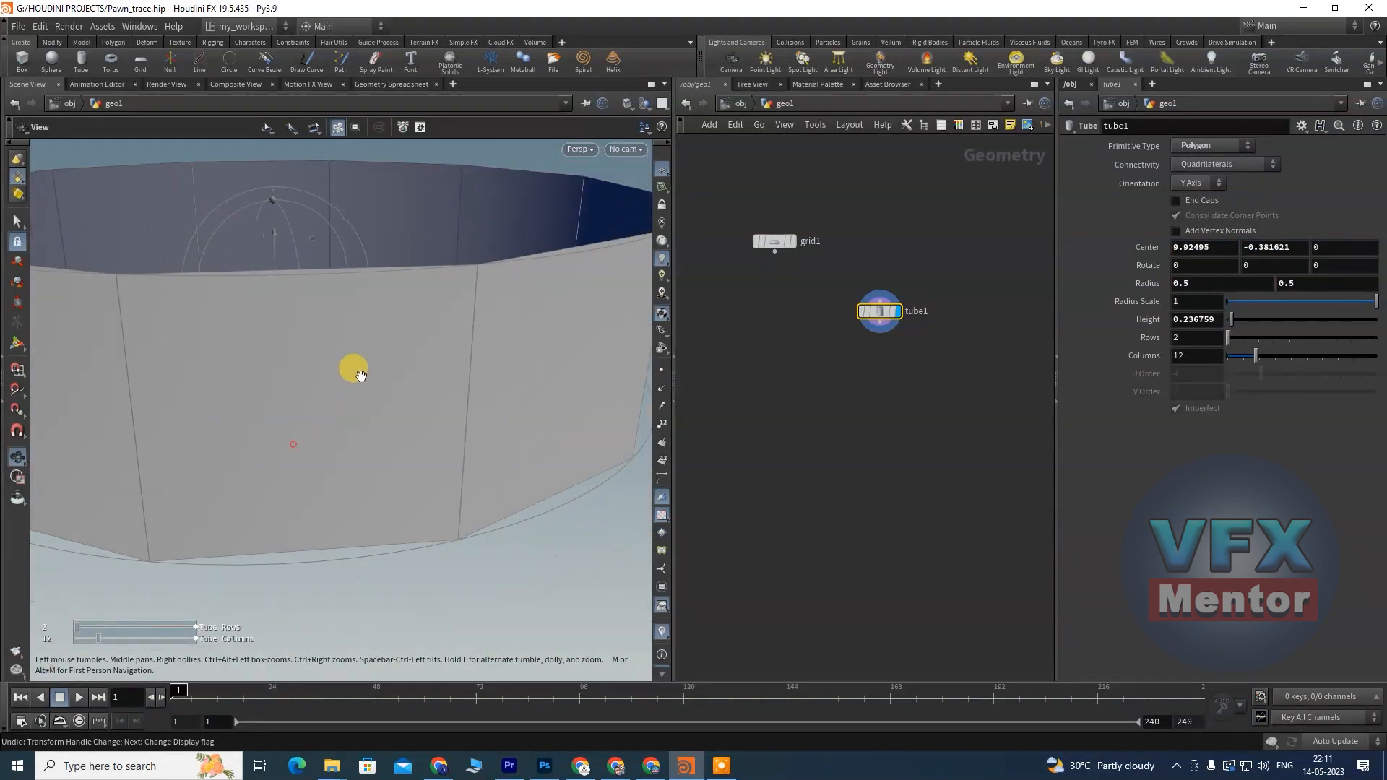
{"action": "scroll", "coordinate": [360, 375], "scroll_direction": "down", "scroll_amount": 10}
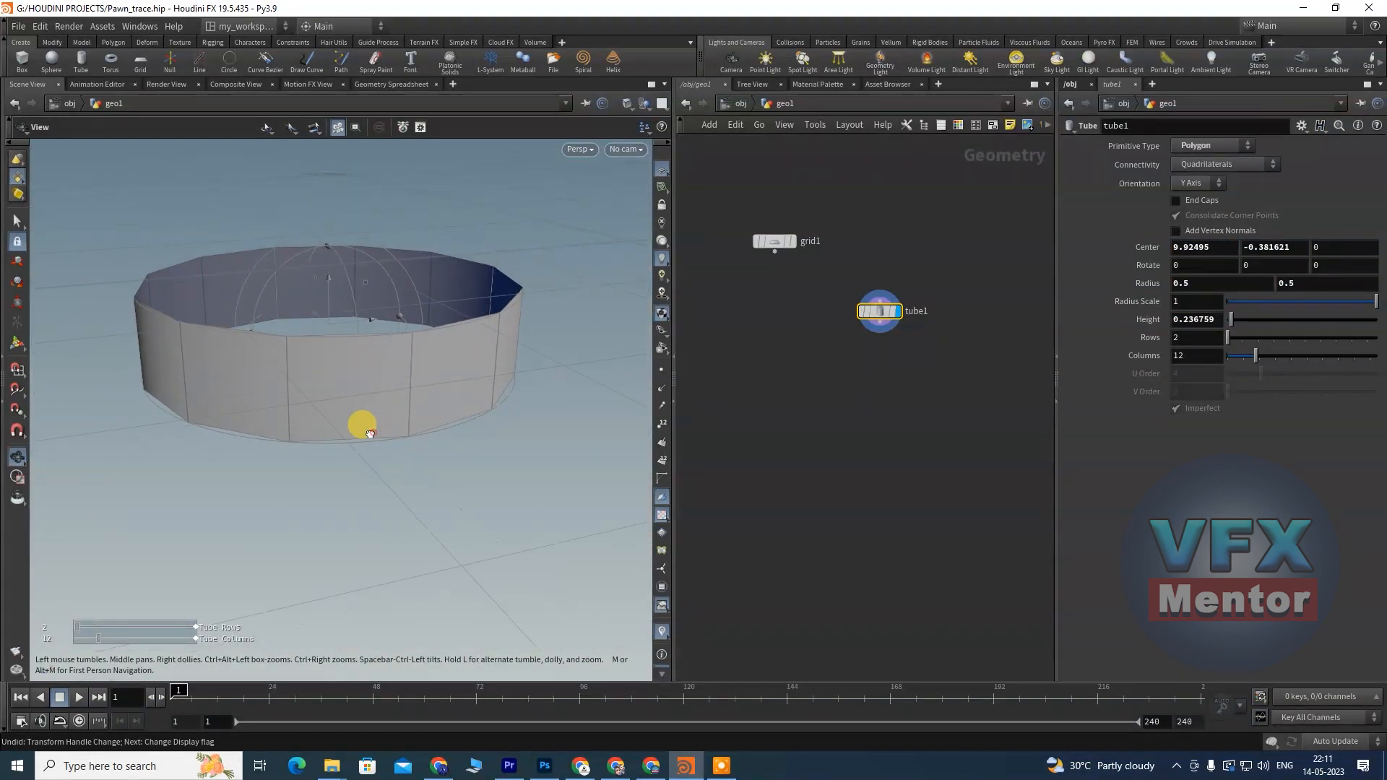
{"action": "key", "text": "Return"}
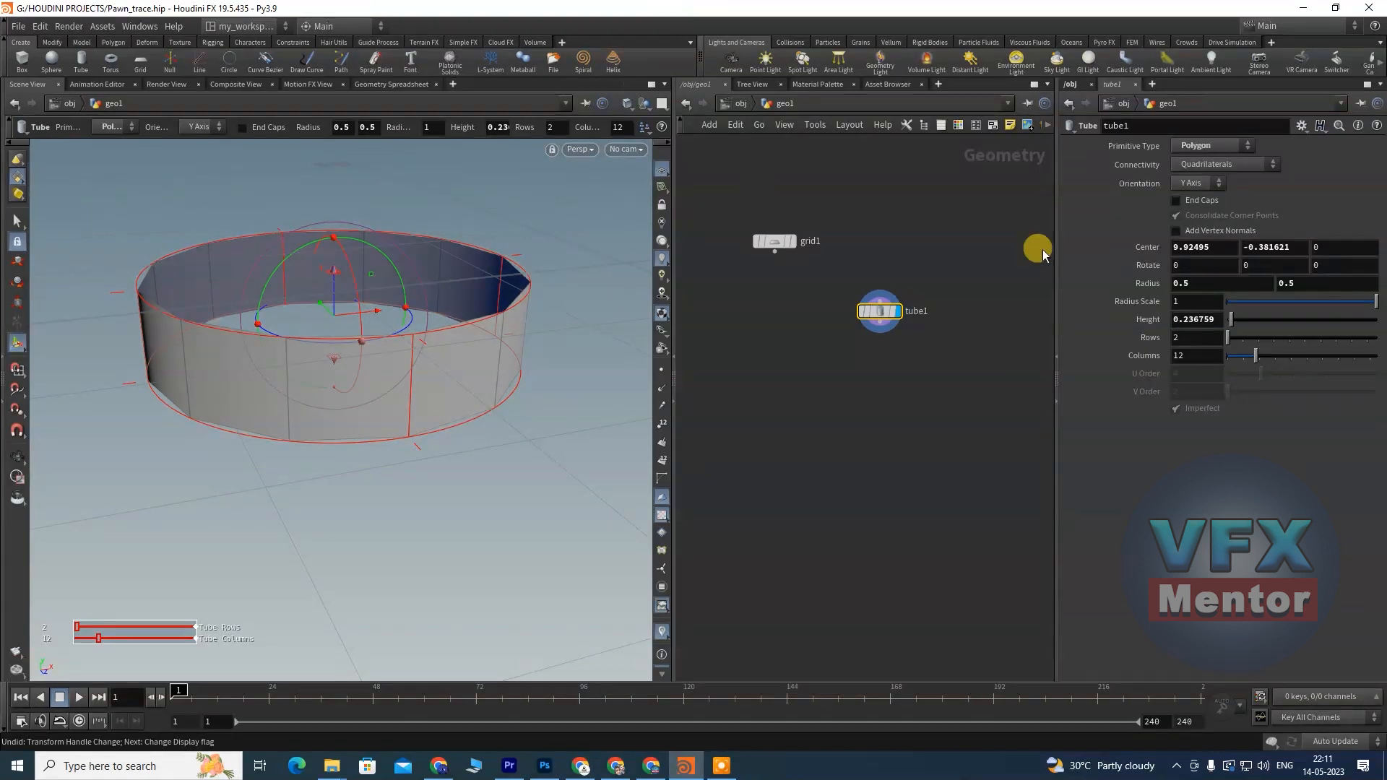
{"action": "left_click", "coordinate": [1176, 201]}
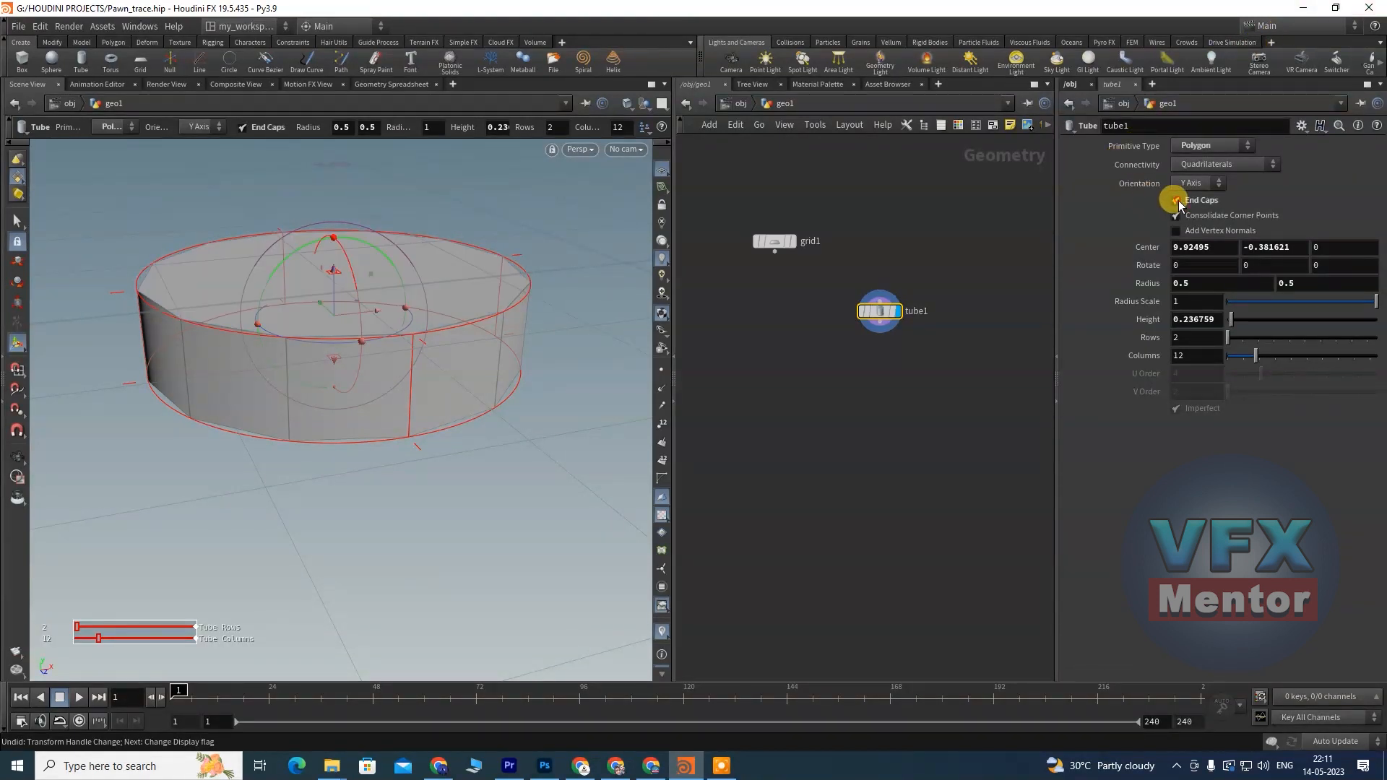
Step: Select neighbouring side faces of the capped tube
{"action": "key", "text": "Escape"}
{"action": "left_click_drag", "start_coordinate": [319, 301], "coordinate": [279, 346]}
{"action": "left_click", "coordinate": [18, 221]}
{"action": "left_click", "coordinate": [297, 322]}
{"action": "left_click", "coordinate": [359, 372], "text": "shift"}
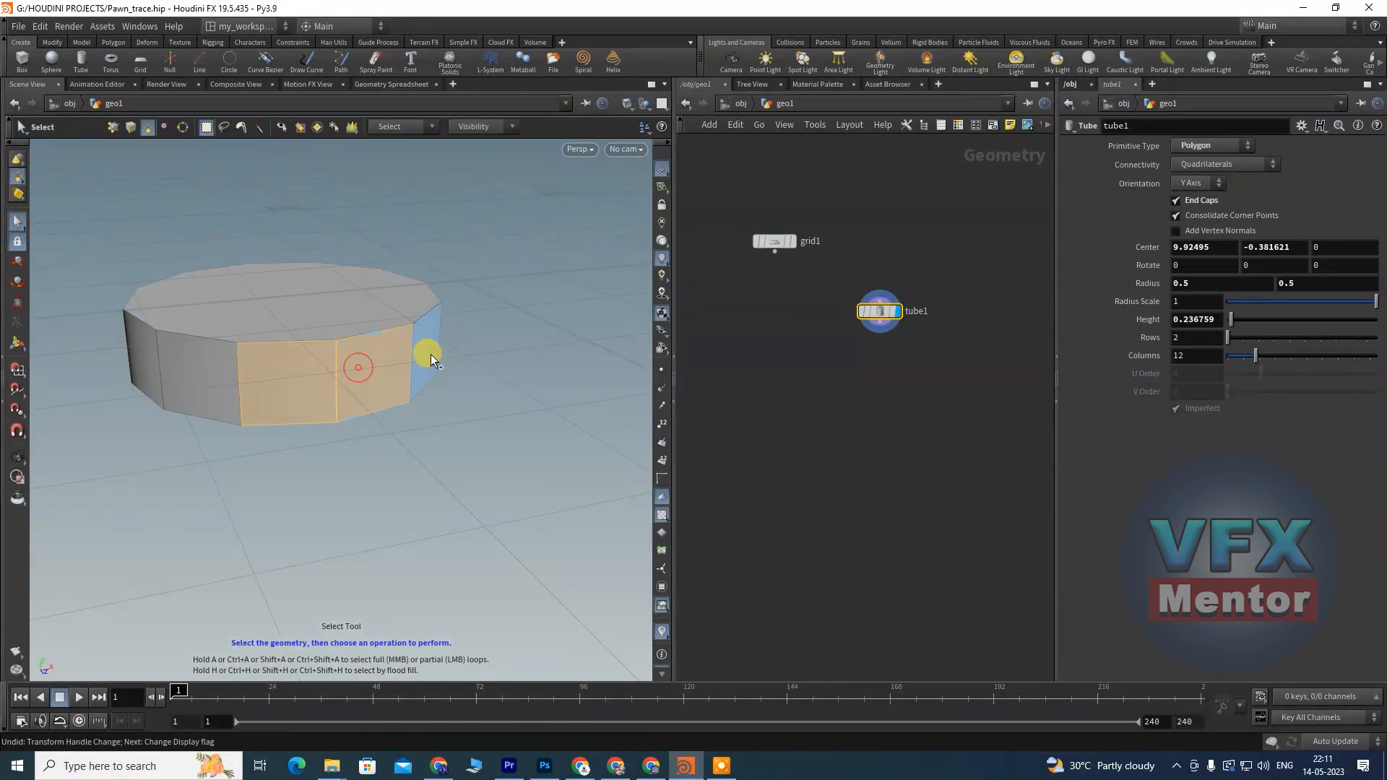
{"action": "key", "text": "Escape"}
{"action": "left_click_drag", "start_coordinate": [470, 427], "coordinate": [478, 455]}
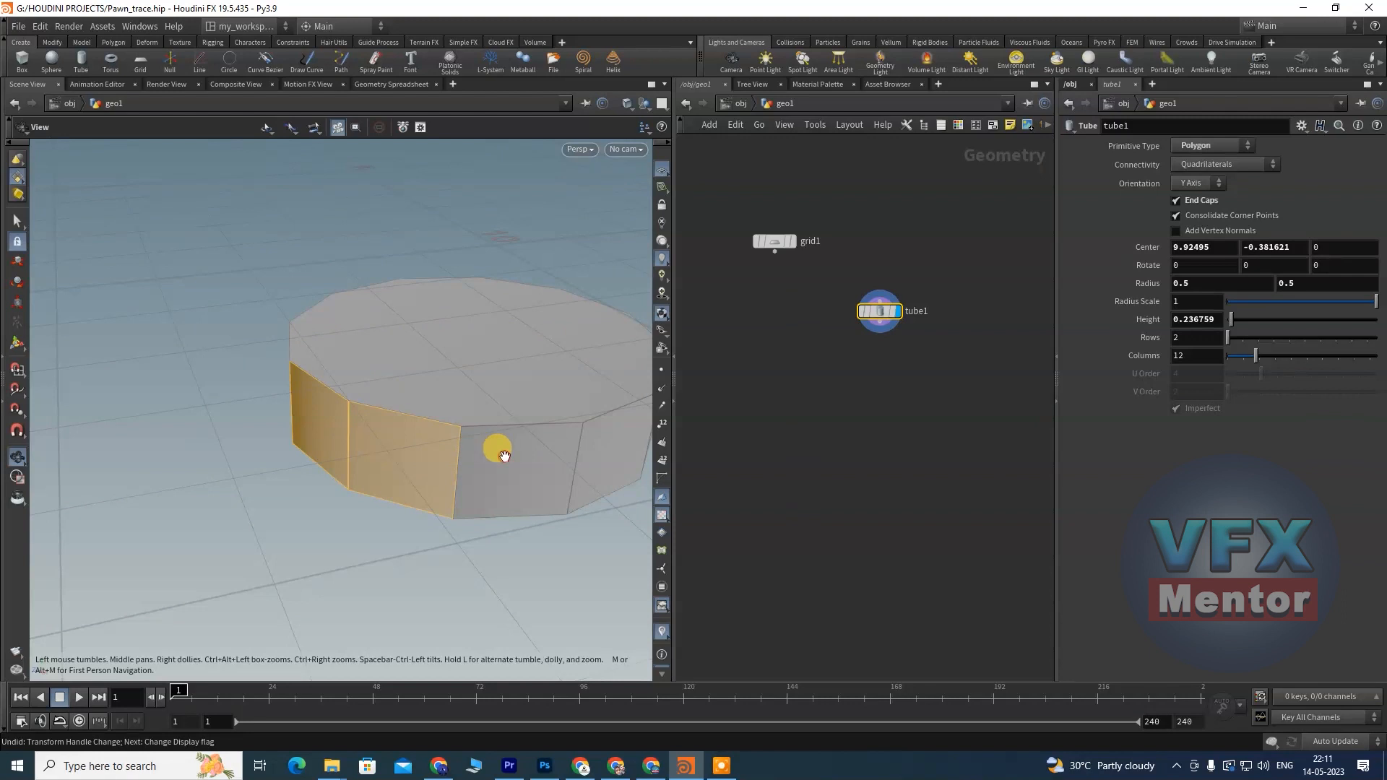
{"action": "left_click_drag", "start_coordinate": [102, 419], "coordinate": [517, 253]}
{"action": "key", "text": "s"}
{"action": "left_click", "coordinate": [517, 252]}
{"action": "key", "text": "Escape"}
Step: Select every other side face around the tube
{"action": "left_click_drag", "start_coordinate": [397, 332], "coordinate": [307, 360]}
{"action": "left_click_drag", "start_coordinate": [515, 380], "coordinate": [288, 357], "text": "alt"}
{"action": "left_click", "coordinate": [413, 314], "text": "shift"}
{"action": "left_click", "coordinate": [273, 362], "text": "shift"}
{"action": "left_click", "coordinate": [484, 352], "text": "shift"}
{"action": "left_click_drag", "start_coordinate": [520, 393], "coordinate": [350, 394], "text": "alt"}
{"action": "left_click", "coordinate": [254, 338], "text": "shift"}
{"action": "mouse_move", "coordinate": [405, 348]}
{"action": "left_mouse_down", "text": "alt"}
{"action": "mouse_move", "coordinate": [192, 374]}
{"action": "mouse_move", "coordinate": [539, 371]}
{"action": "mouse_move", "coordinate": [332, 328]}
{"action": "mouse_move", "coordinate": [276, 375]}
{"action": "mouse_move", "coordinate": [306, 372]}
{"action": "mouse_move", "coordinate": [356, 346]}
{"action": "mouse_move", "coordinate": [284, 364]}
{"action": "mouse_move", "coordinate": [254, 350]}
{"action": "mouse_move", "coordinate": [269, 378]}
{"action": "mouse_move", "coordinate": [426, 347]}
{"action": "left_mouse_up", "text": "alt"}
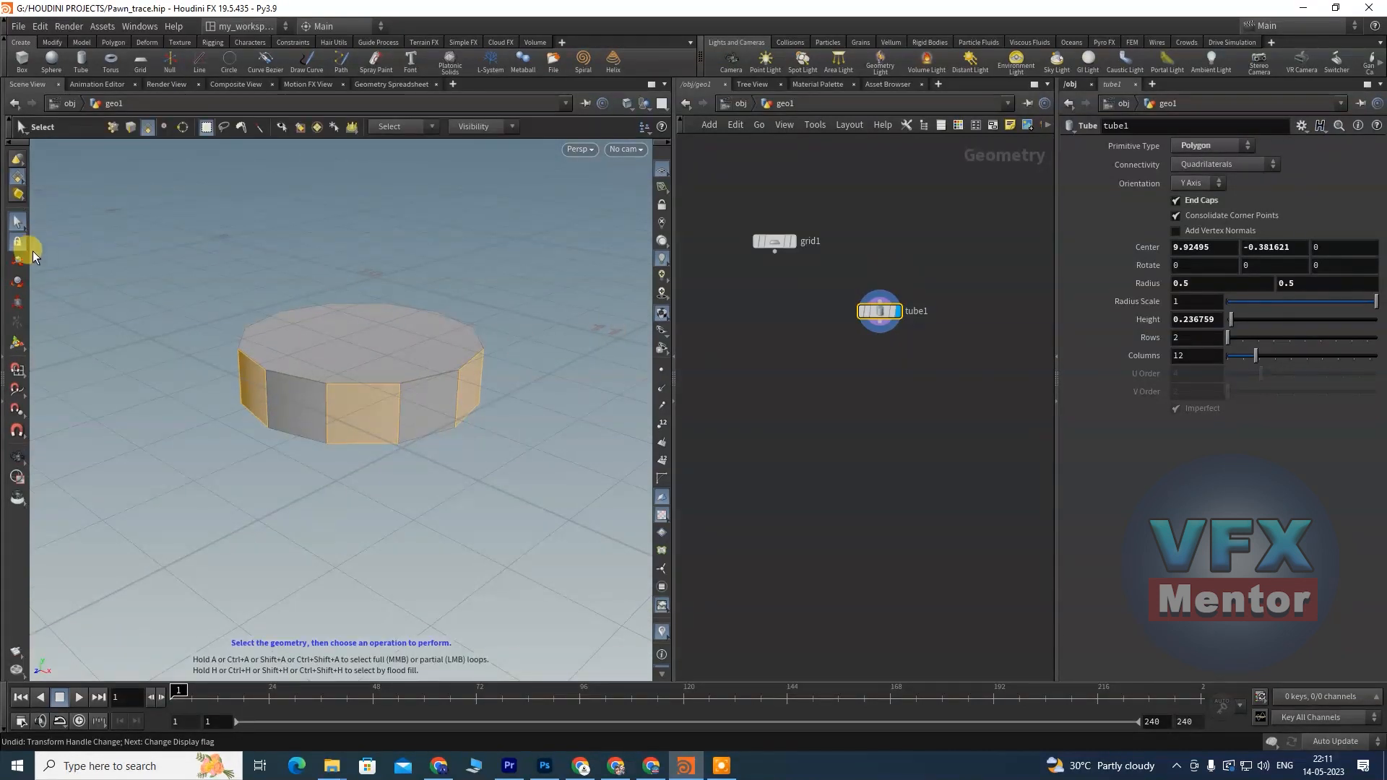
Step: Raise the tube with its handle to a Y centre of about 0.07
{"action": "left_click", "coordinate": [17, 343]}
{"action": "left_click_drag", "start_coordinate": [349, 323], "coordinate": [386, 208]}
{"action": "key", "text": "Escape"}
{"action": "left_click_drag", "start_coordinate": [347, 297], "coordinate": [350, 362]}
{"action": "key", "text": "Return"}
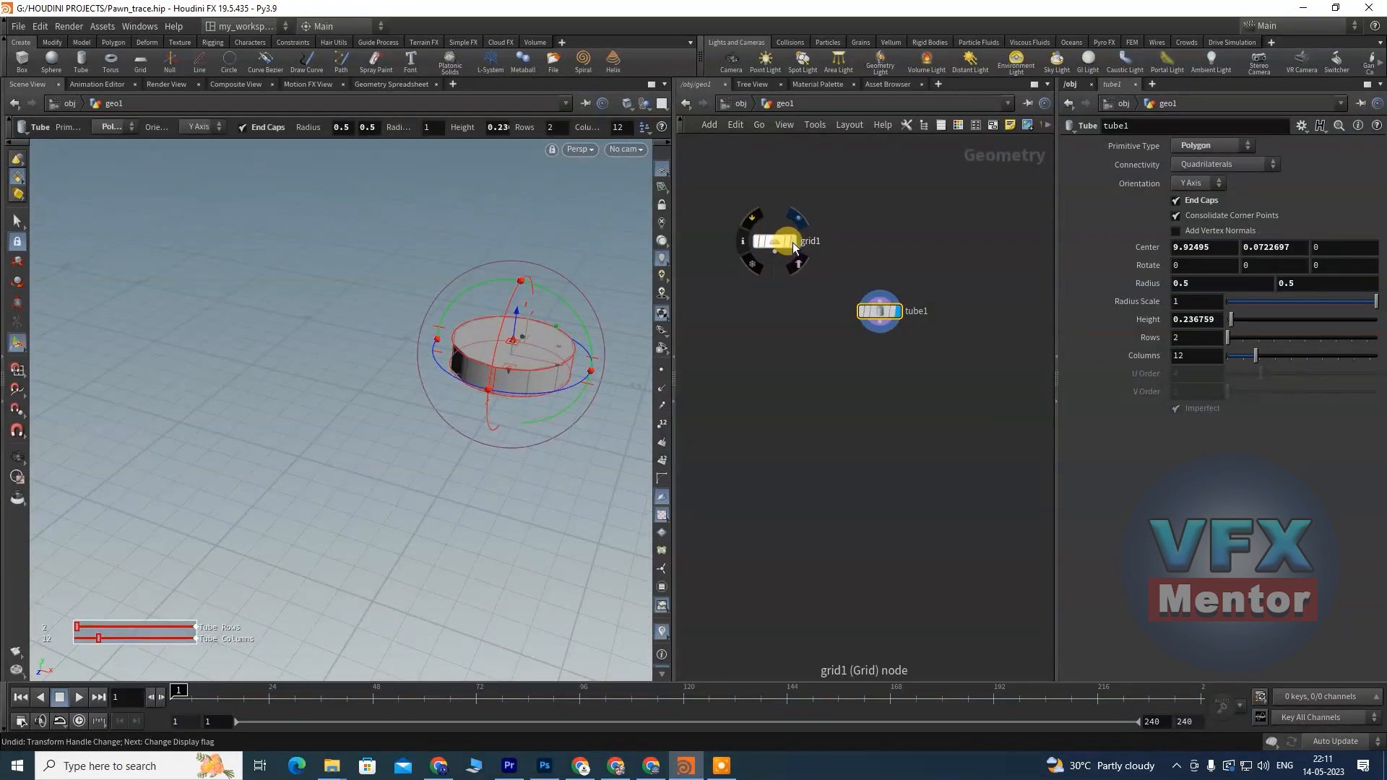
Step: Display the grid1 node instead of the tube and bring the whole grid into view
{"action": "left_click", "coordinate": [791, 242]}
{"action": "middle_click_drag", "start_coordinate": [372, 337], "coordinate": [650, 356], "text": "alt"}
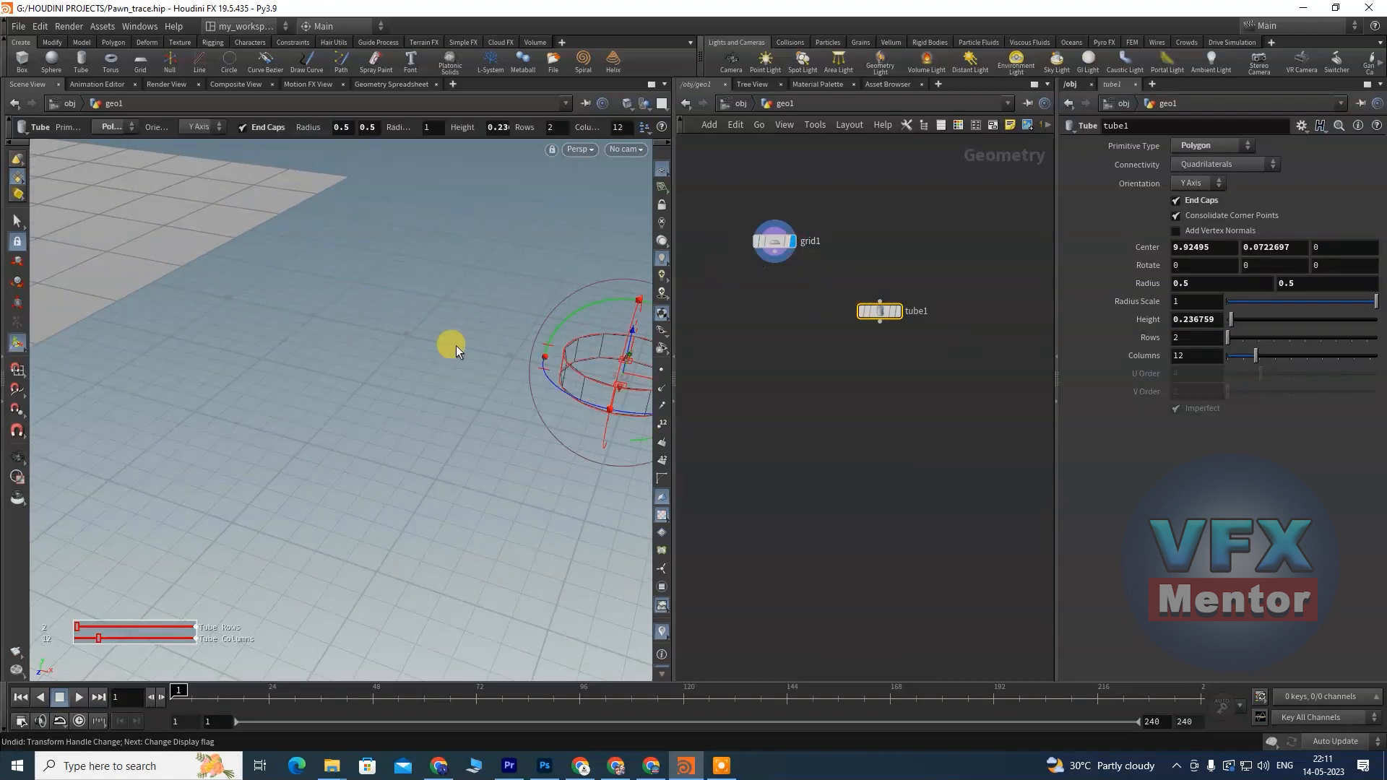
{"action": "middle_click_drag", "start_coordinate": [289, 383], "coordinate": [653, 436], "text": "alt"}
{"action": "right_click_drag", "start_coordinate": [224, 318], "coordinate": [164, 368], "text": "alt"}
{"action": "middle_click_drag", "start_coordinate": [50, 397], "coordinate": [209, 394], "text": "alt"}
{"action": "left_click_drag", "start_coordinate": [208, 393], "coordinate": [301, 402], "text": "alt"}
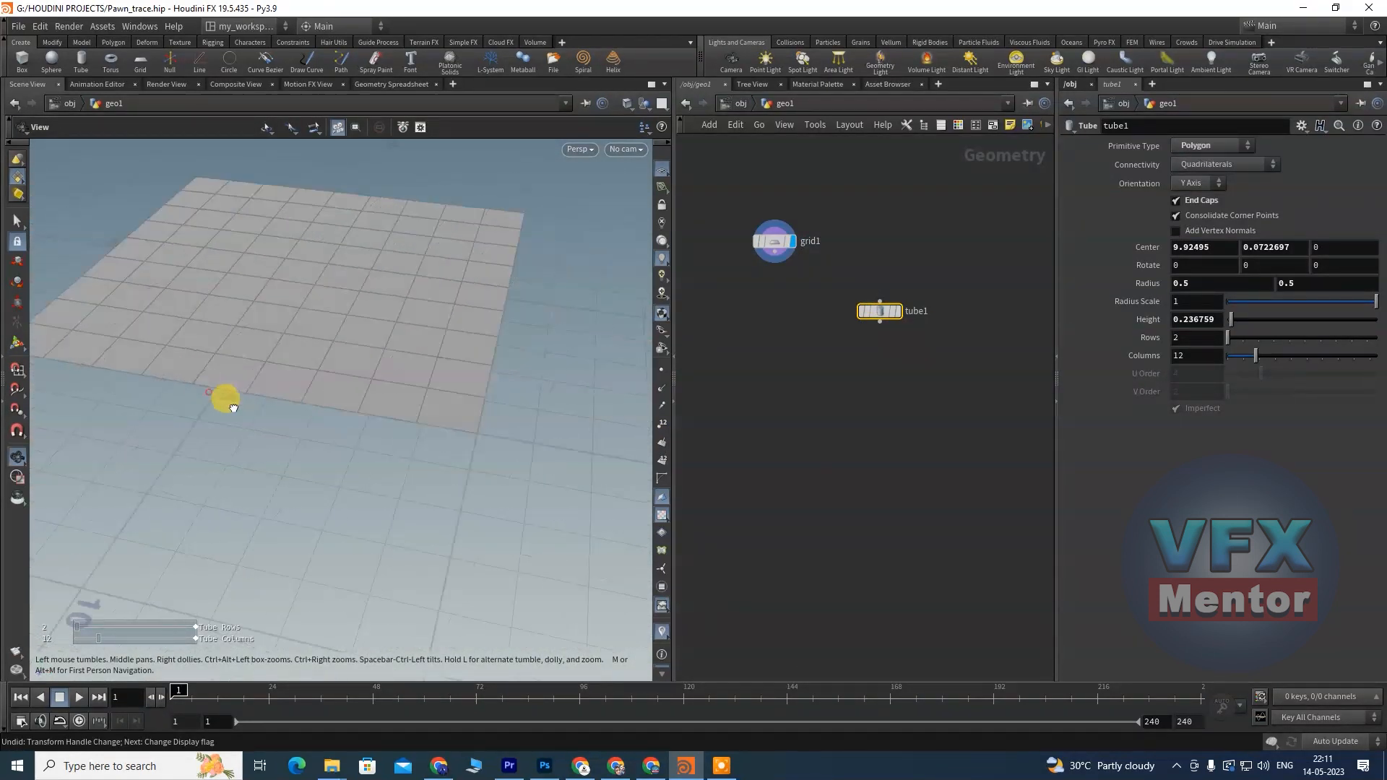
{"action": "middle_click_drag", "start_coordinate": [300, 403], "coordinate": [455, 380], "text": "alt"}
{"action": "left_click_drag", "start_coordinate": [455, 381], "coordinate": [351, 422], "text": "alt"}
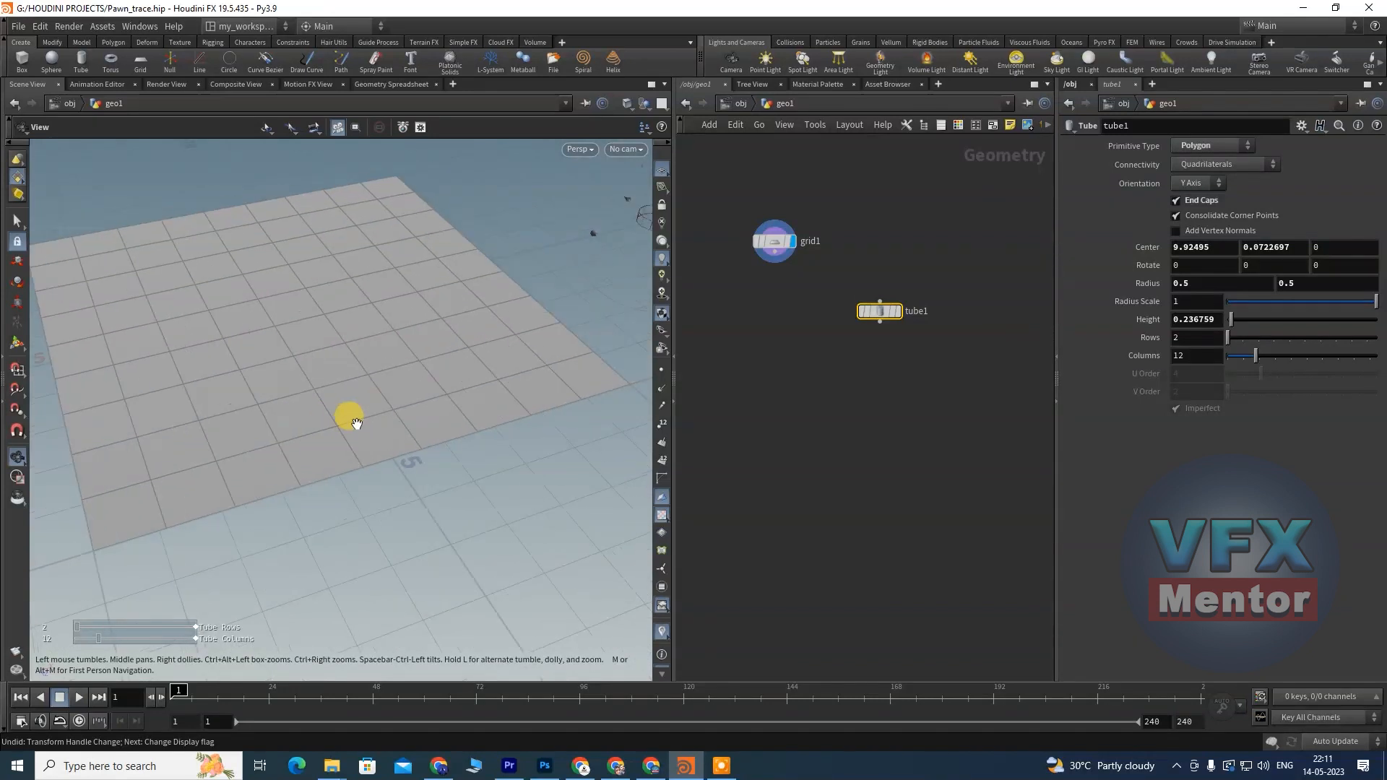
Step: Move the tube1 node in the network so it sits level with the grid1 node
{"action": "left_click_drag", "start_coordinate": [882, 308], "coordinate": [930, 237]}
{"action": "mouse_move", "coordinate": [282, 403]}
{"action": "left_mouse_down", "text": "alt"}
{"action": "mouse_move", "coordinate": [266, 427]}
{"action": "mouse_move", "coordinate": [292, 428]}
{"action": "left_mouse_up", "text": "alt"}
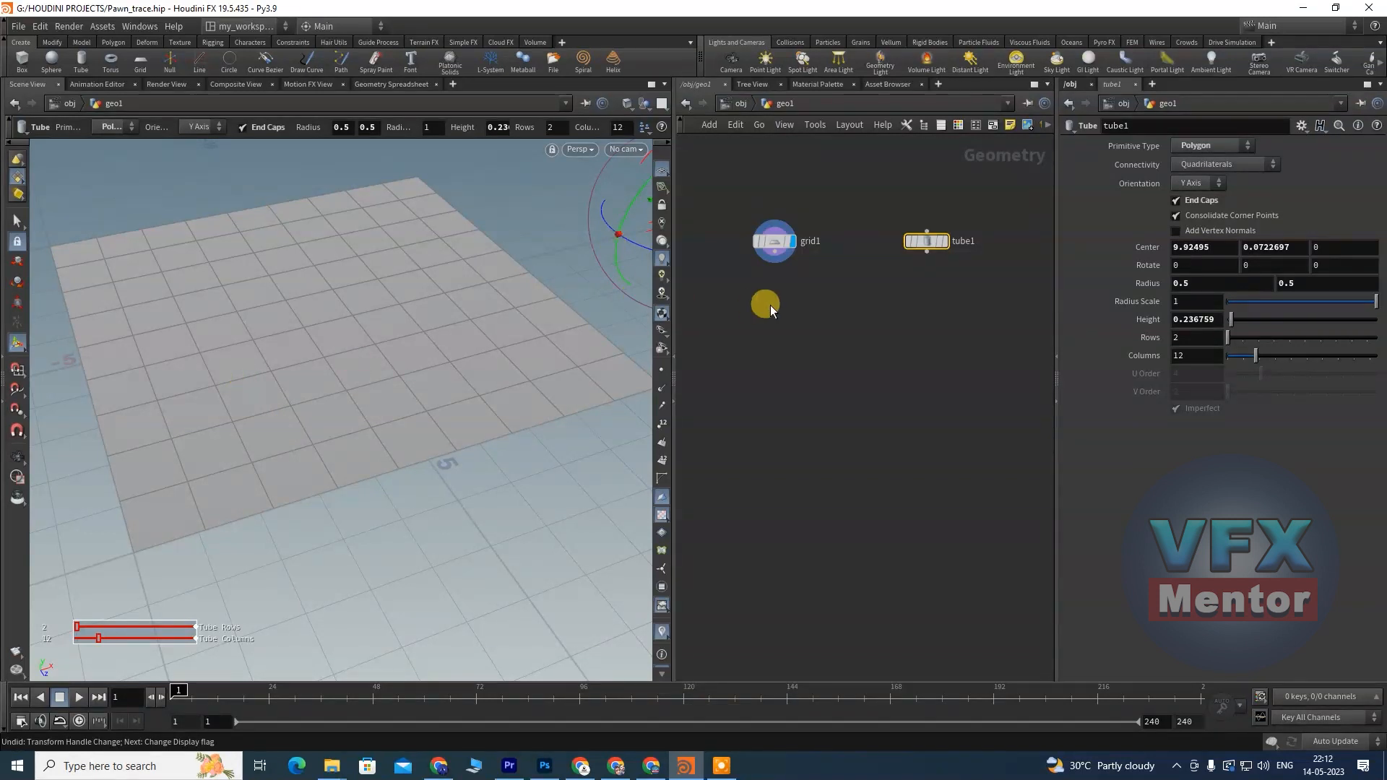
{"action": "key", "text": "Tab"}
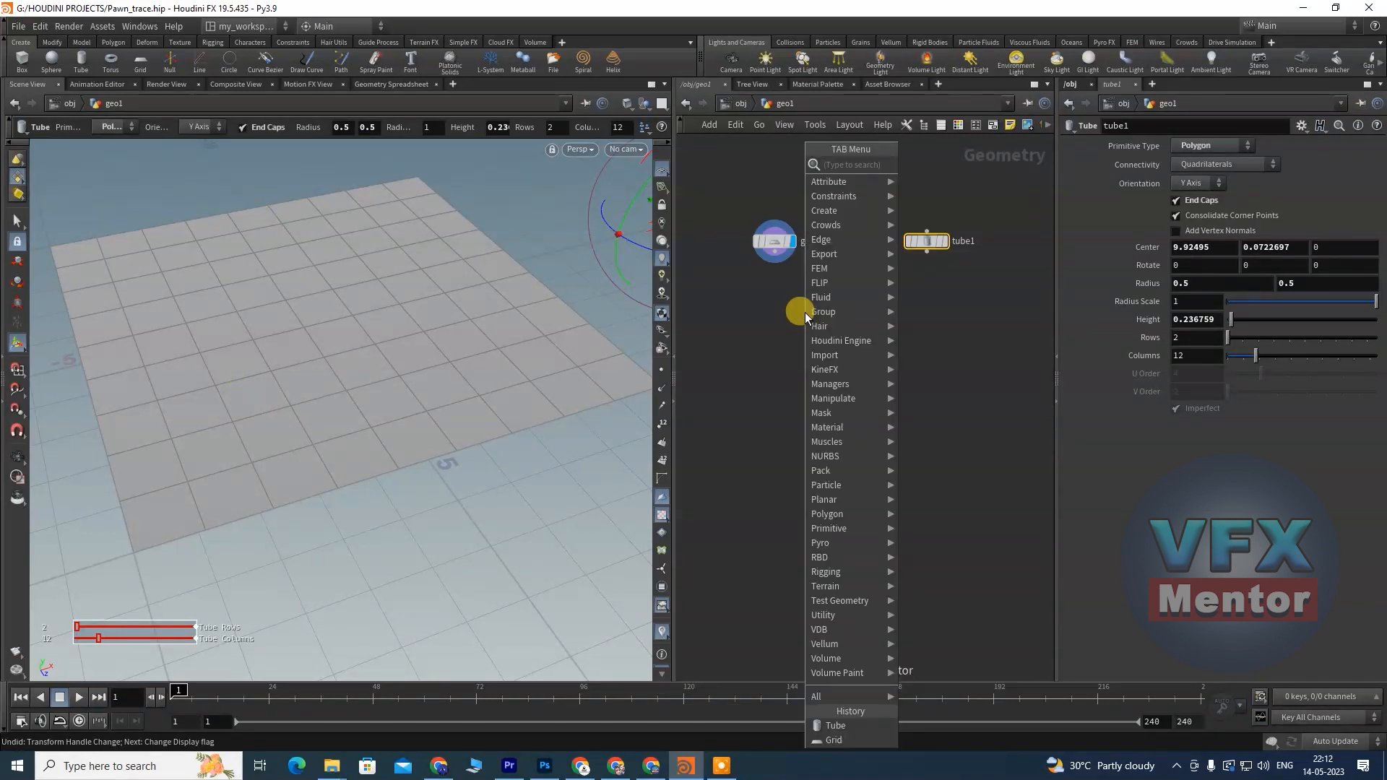
{"action": "type", "text": "gropu"}
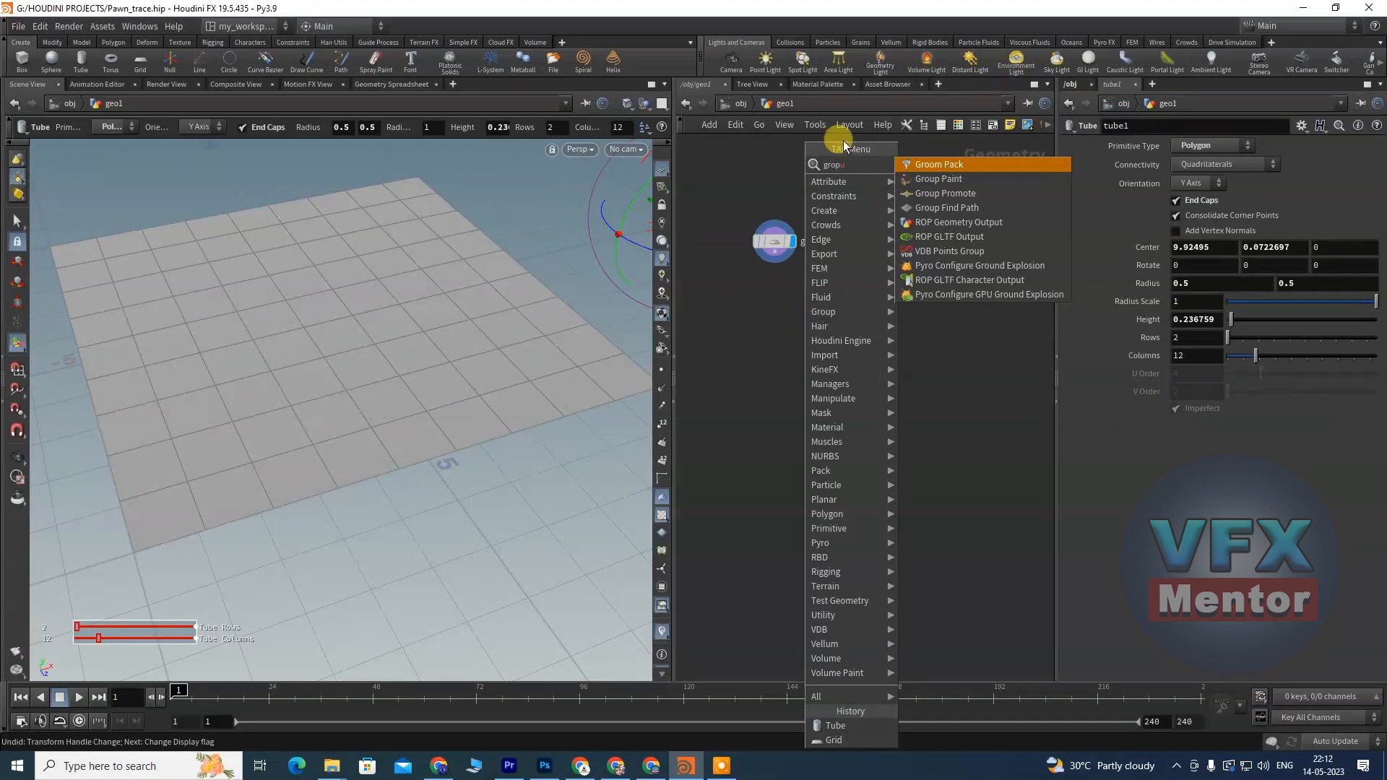
{"action": "key", "text": "Return"}
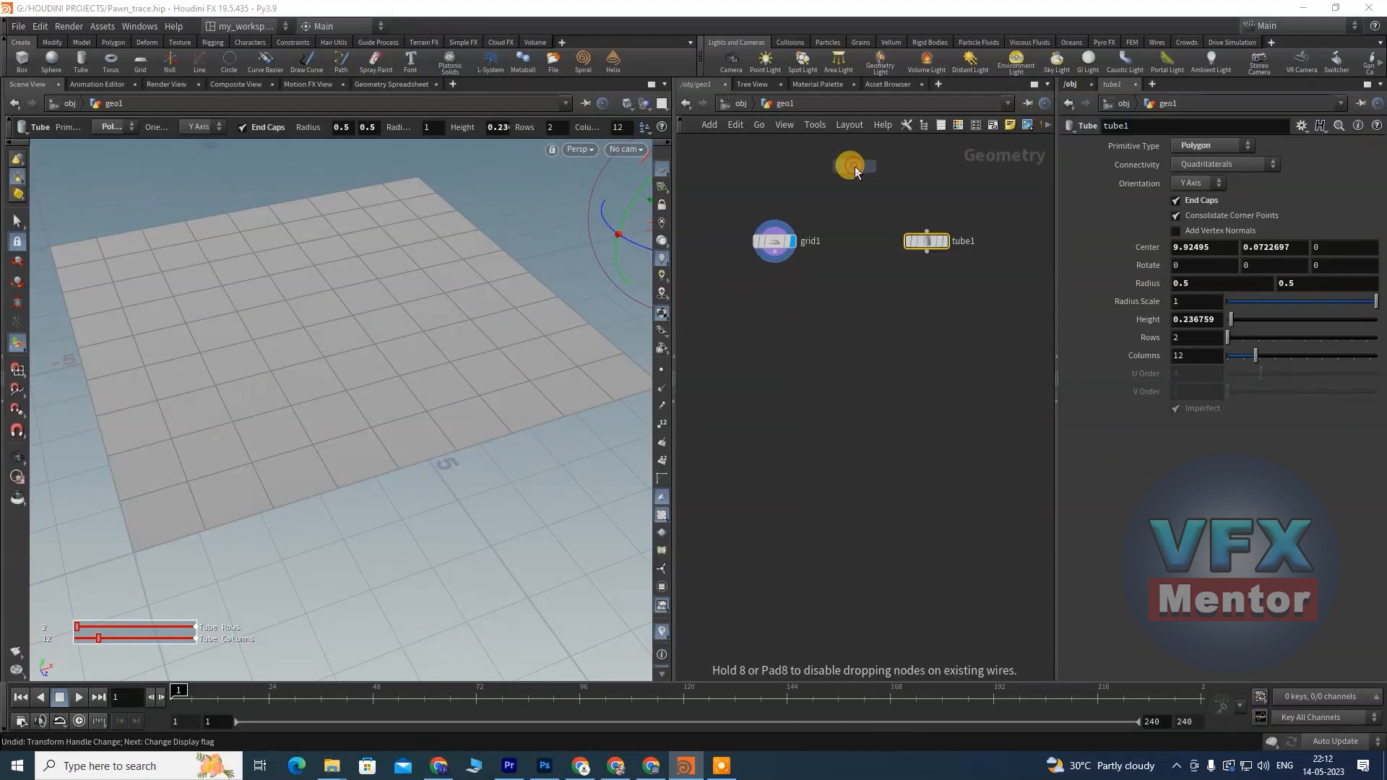
{"action": "key", "text": "Escape"}
{"action": "key", "text": "grave"}
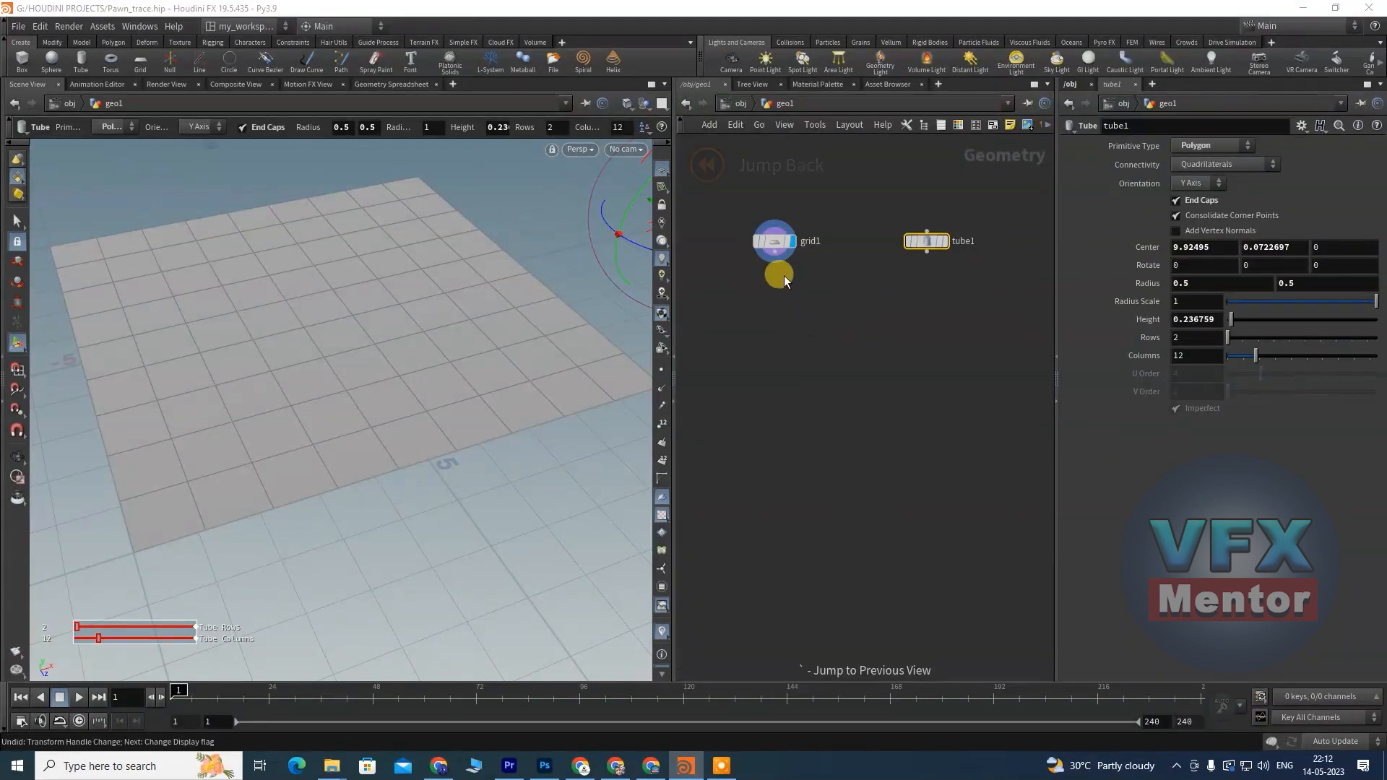
Step: Add a Group node wired to the output of grid1 and place it just below that node
{"action": "left_click_drag", "start_coordinate": [770, 281], "coordinate": [899, 371]}
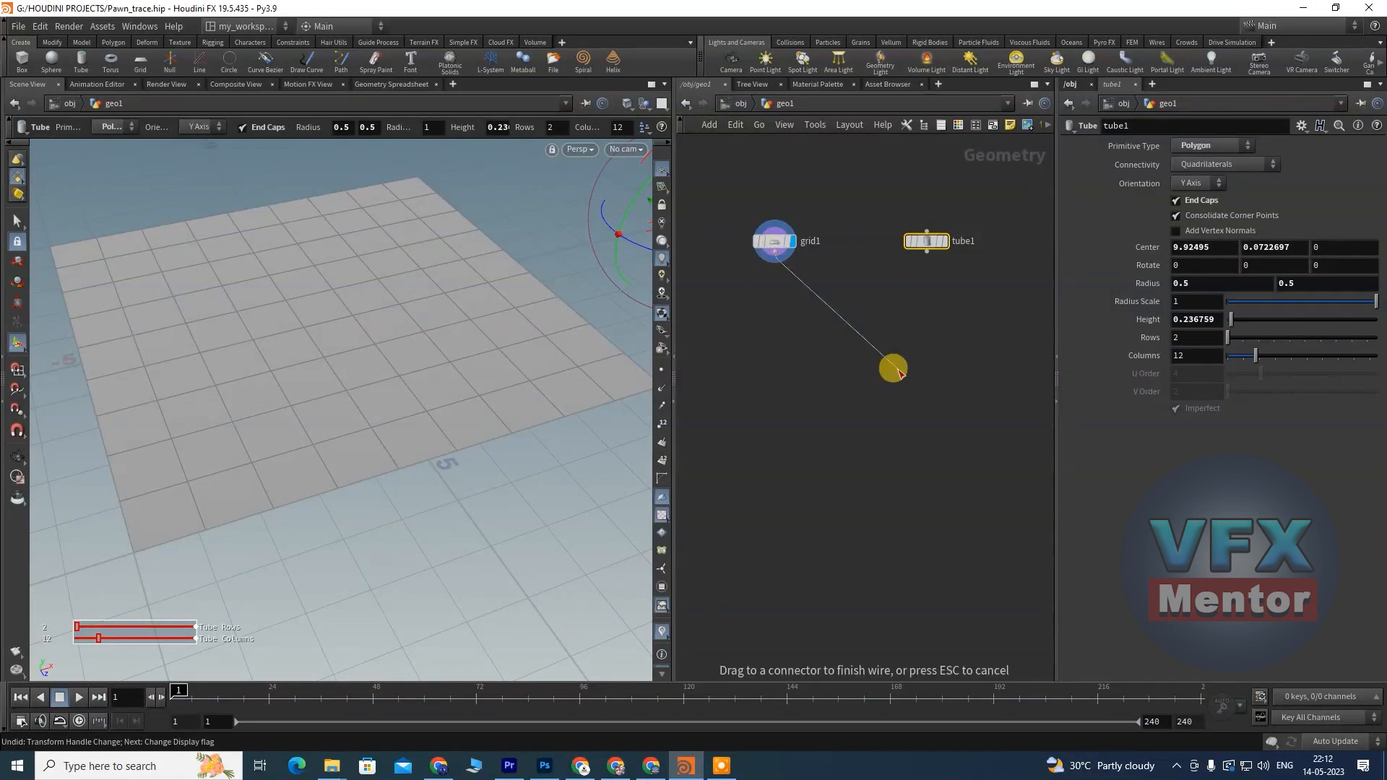
{"action": "key", "text": "Tab"}
{"action": "type", "text": "group"}
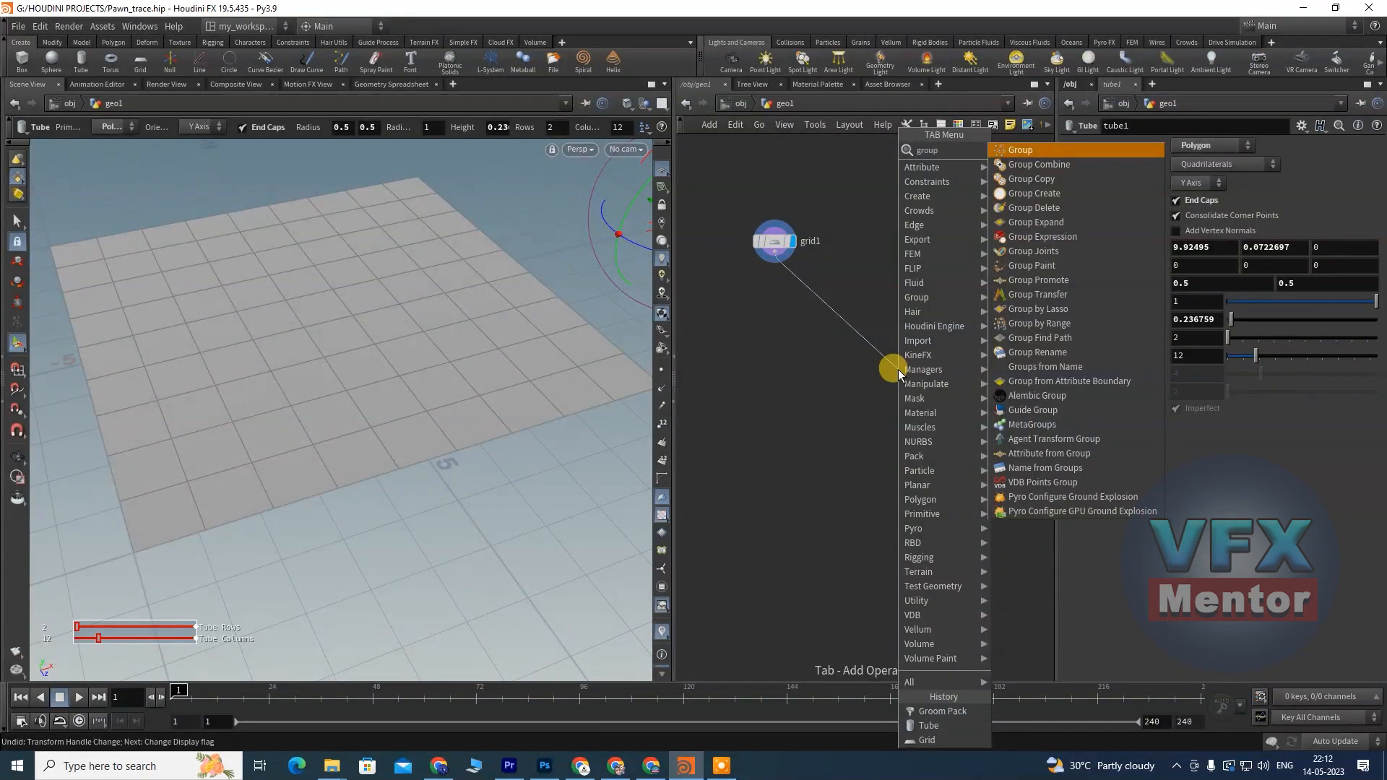
{"action": "left_click", "coordinate": [1019, 149]}
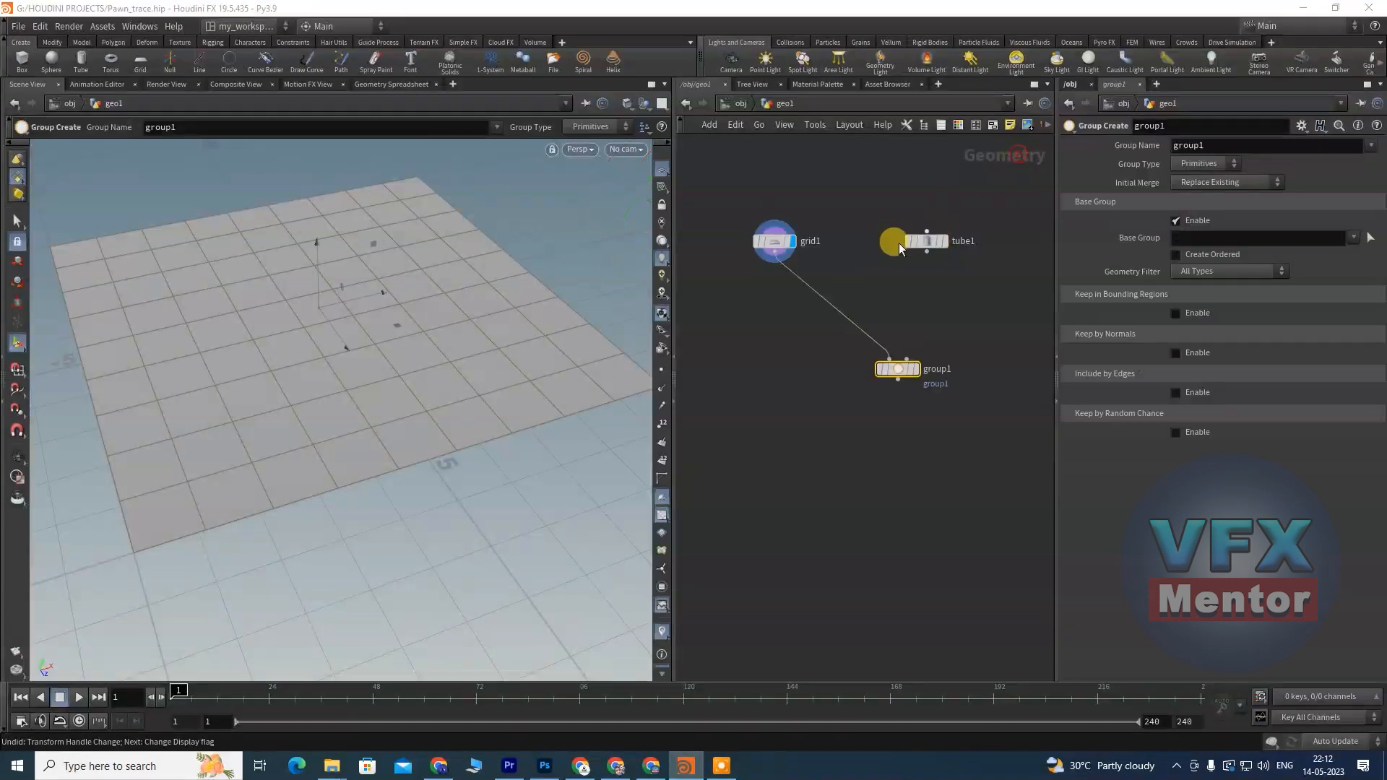
{"action": "left_click", "coordinate": [788, 325]}
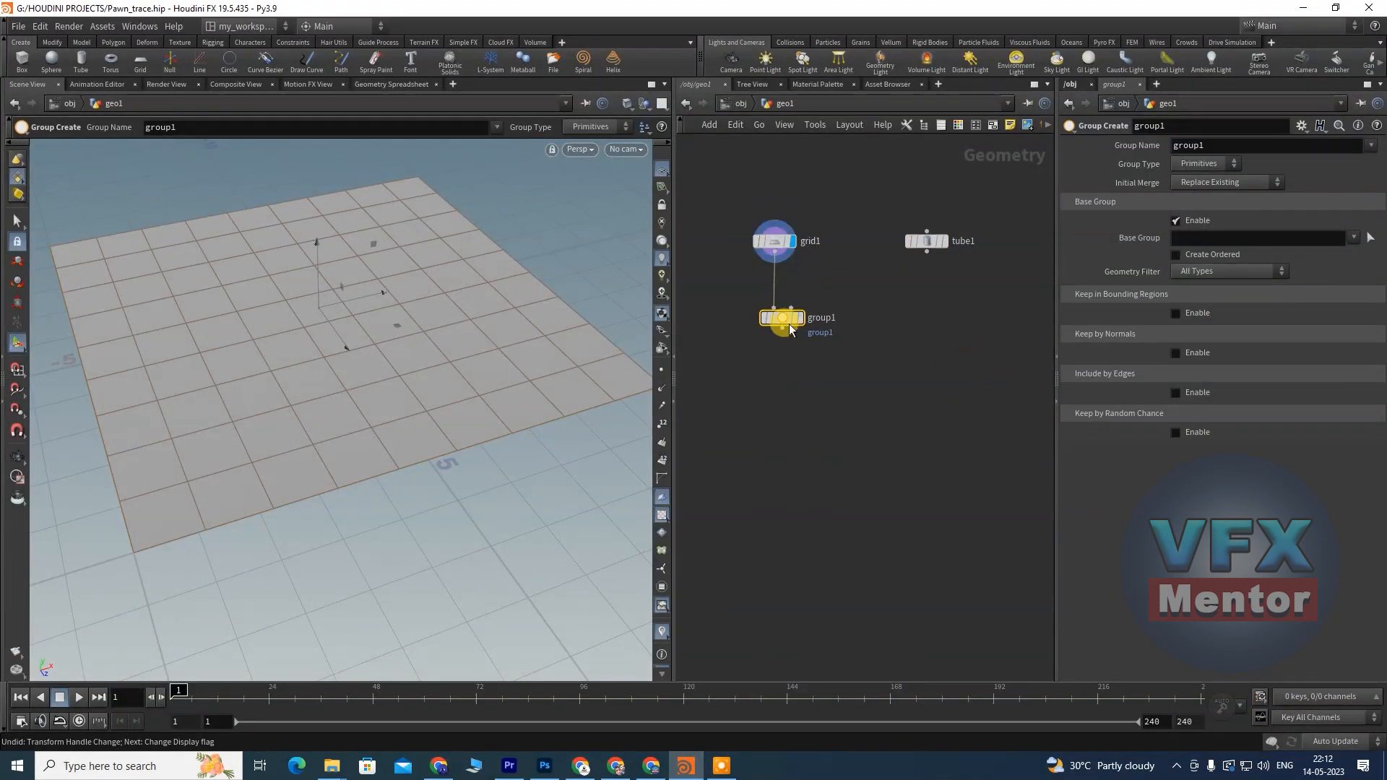
Step: Display the group1 node in the viewport and adjust its placement beneath grid1
{"action": "scroll", "coordinate": [793, 329], "scroll_direction": "up", "scroll_amount": 3}
{"action": "left_click", "coordinate": [813, 282]}
{"action": "scroll", "coordinate": [788, 374], "scroll_direction": "down", "scroll_amount": 2}
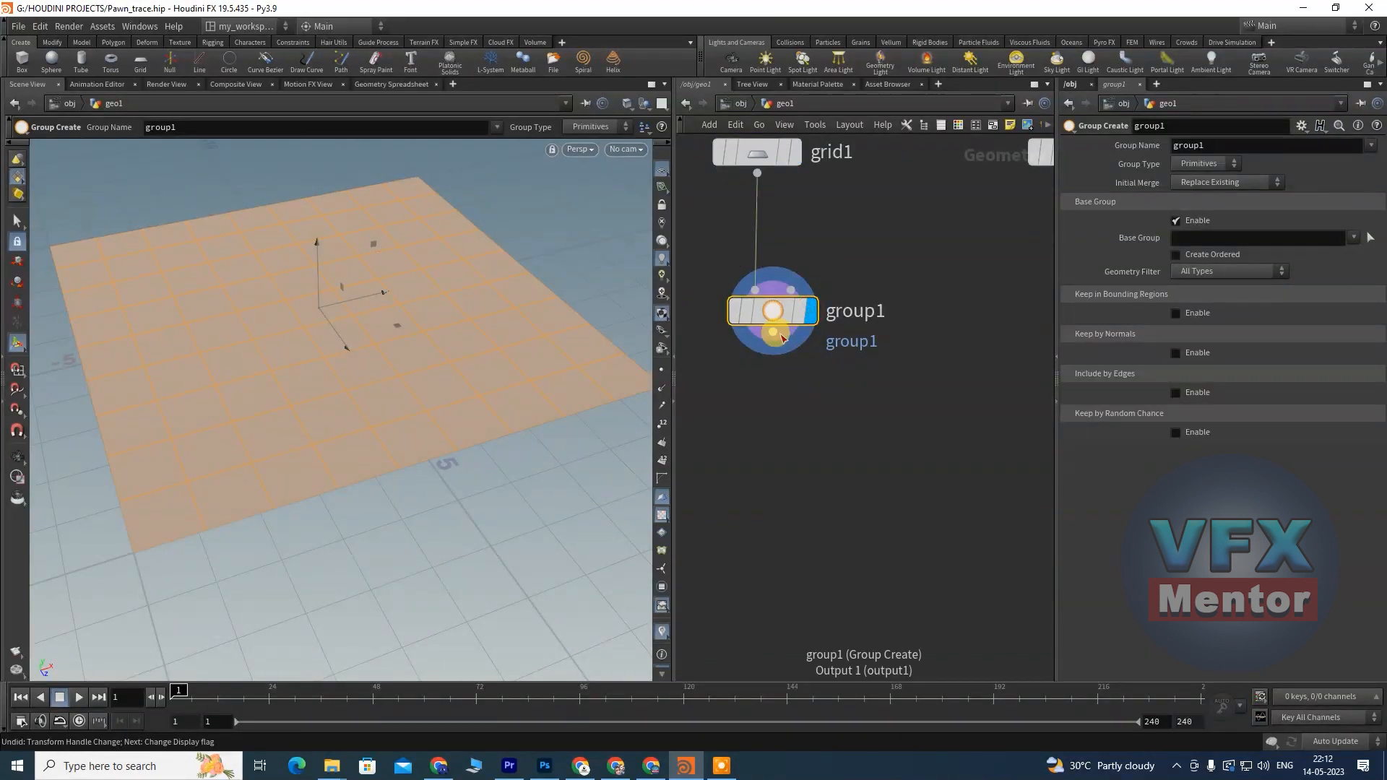
{"action": "scroll", "coordinate": [793, 364], "scroll_direction": "up", "scroll_amount": 3}
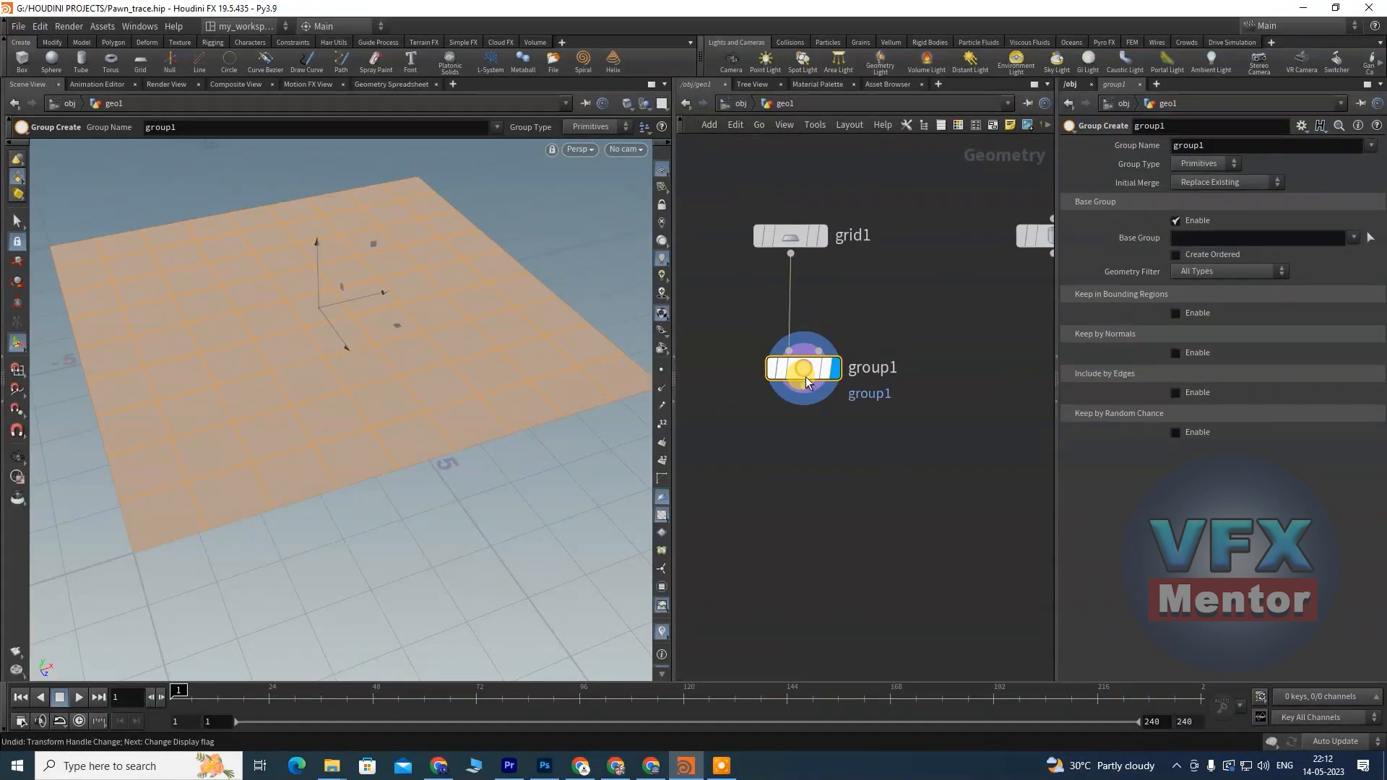
{"action": "left_click_drag", "start_coordinate": [802, 353], "coordinate": [803, 338]}
{"action": "left_click", "coordinate": [180, 282]}
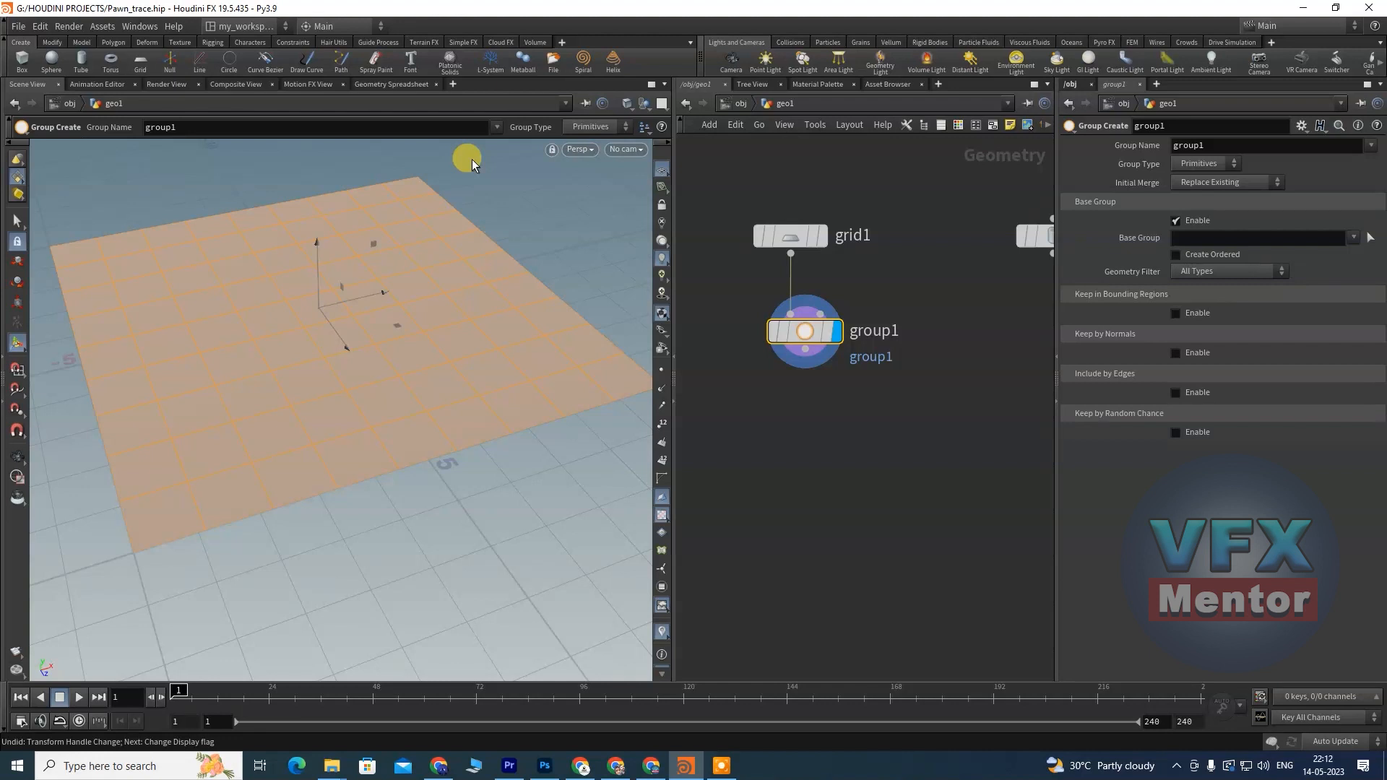
{"action": "left_click_drag", "start_coordinate": [815, 335], "coordinate": [839, 321]}
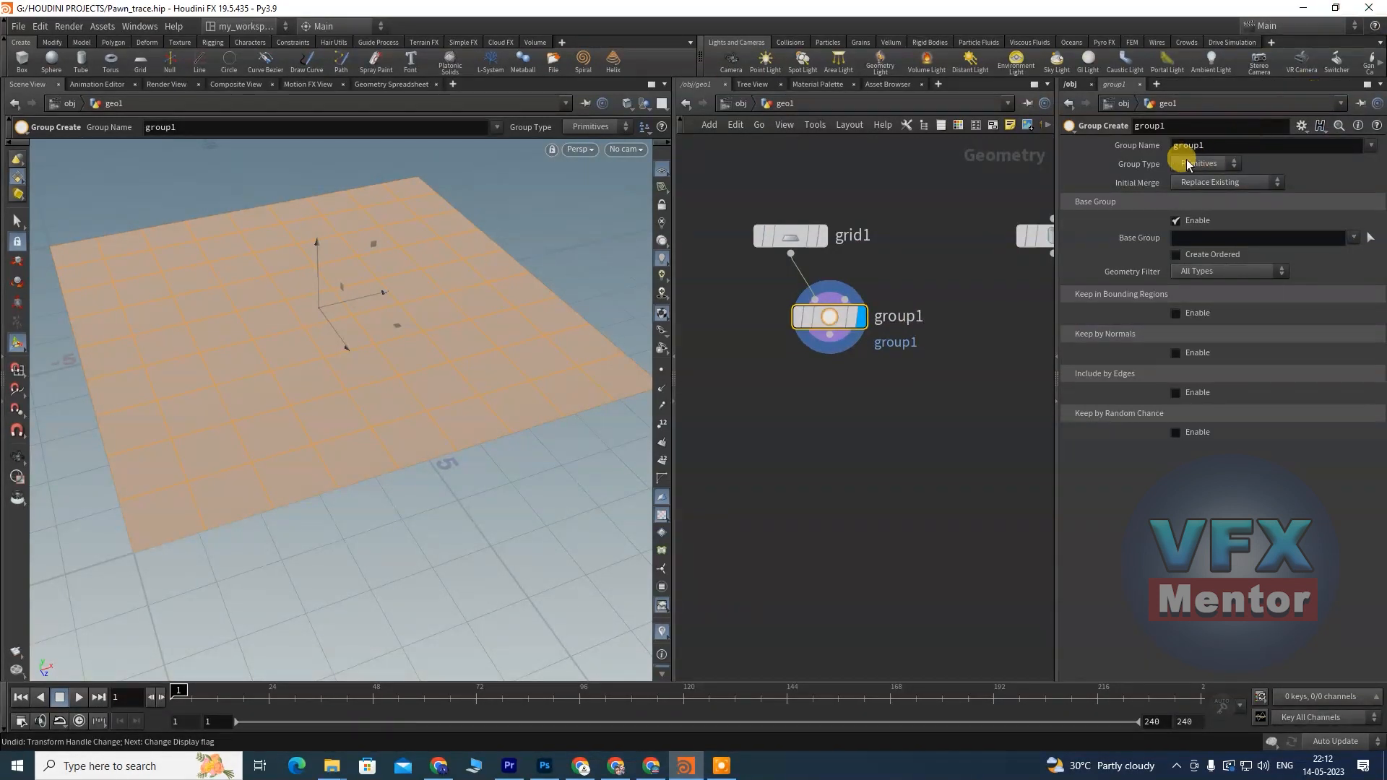
Step: Name the group select_poly and shift the group node slightly in the network
{"action": "left_click_drag", "start_coordinate": [1214, 146], "coordinate": [1156, 145]}
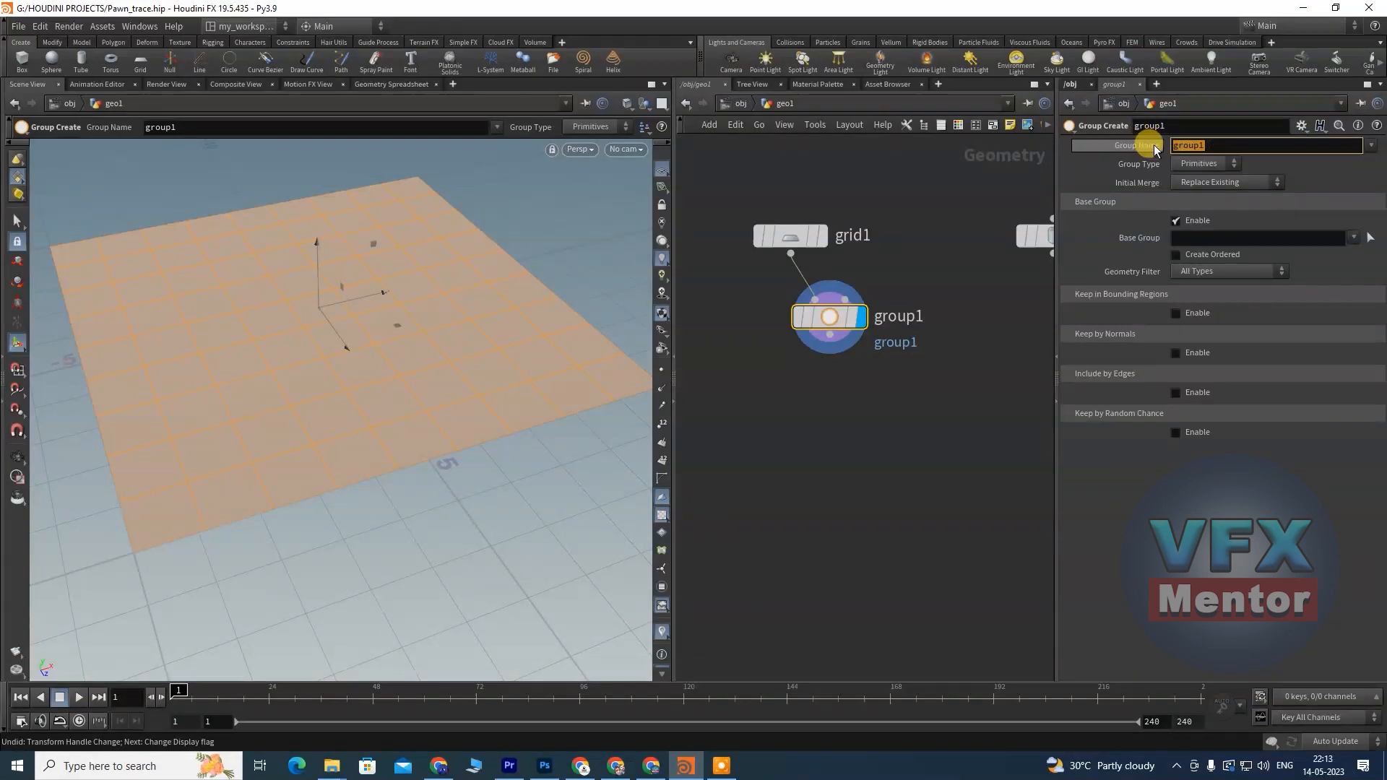
{"action": "left_click_drag", "start_coordinate": [1260, 146], "coordinate": [1158, 148]}
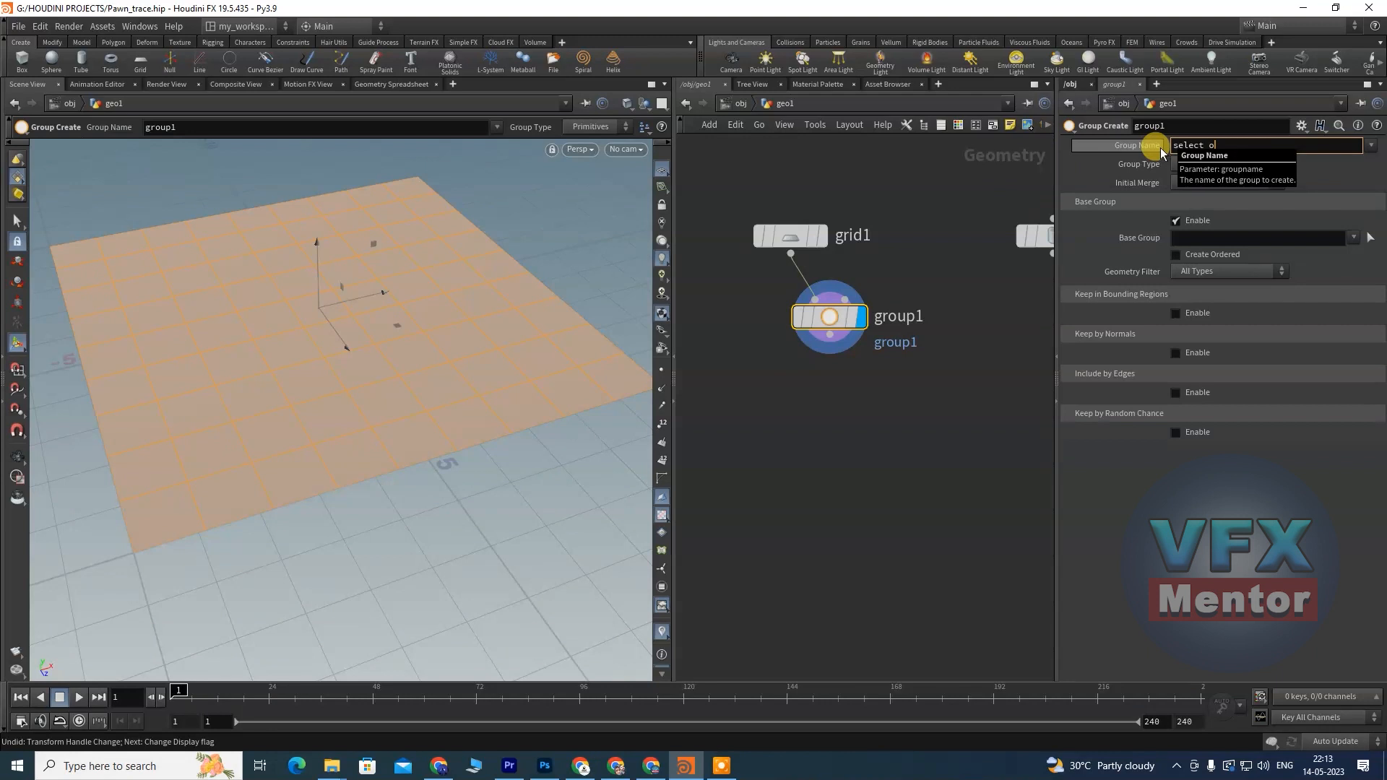
{"action": "key", "text": "Return"}
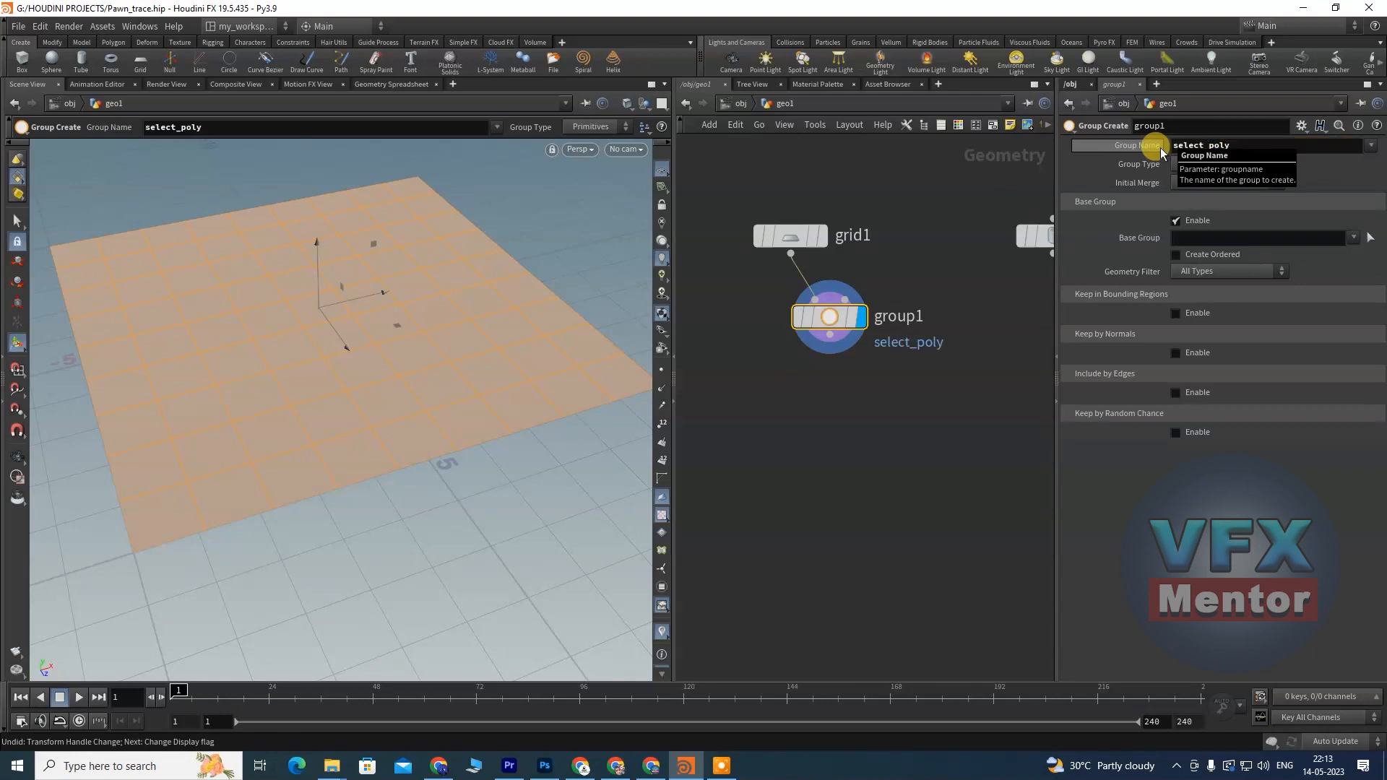
{"action": "left_click", "coordinate": [831, 319]}
{"action": "left_click_drag", "start_coordinate": [833, 322], "coordinate": [829, 330]}
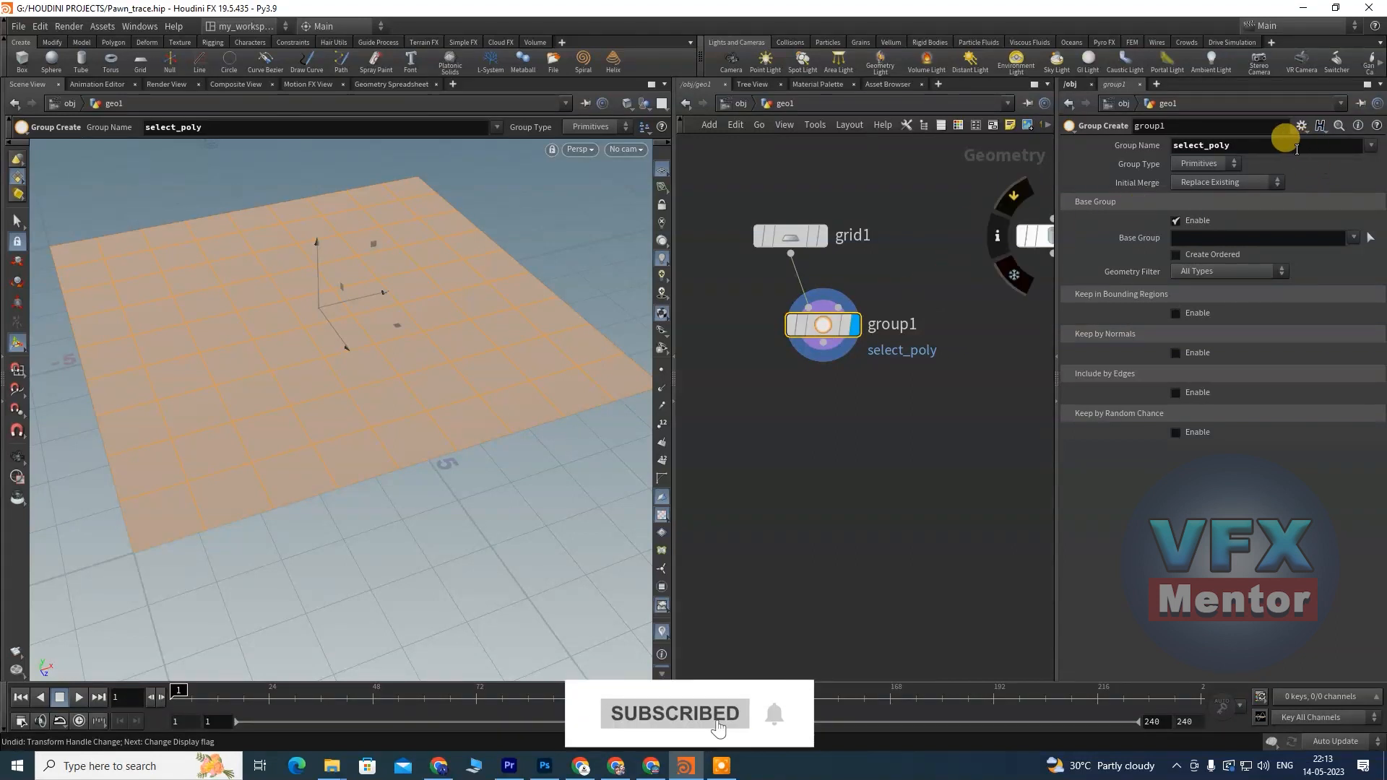
Step: Try the Points and Edges group types on the select_poly group
{"action": "left_click", "coordinate": [1207, 166]}
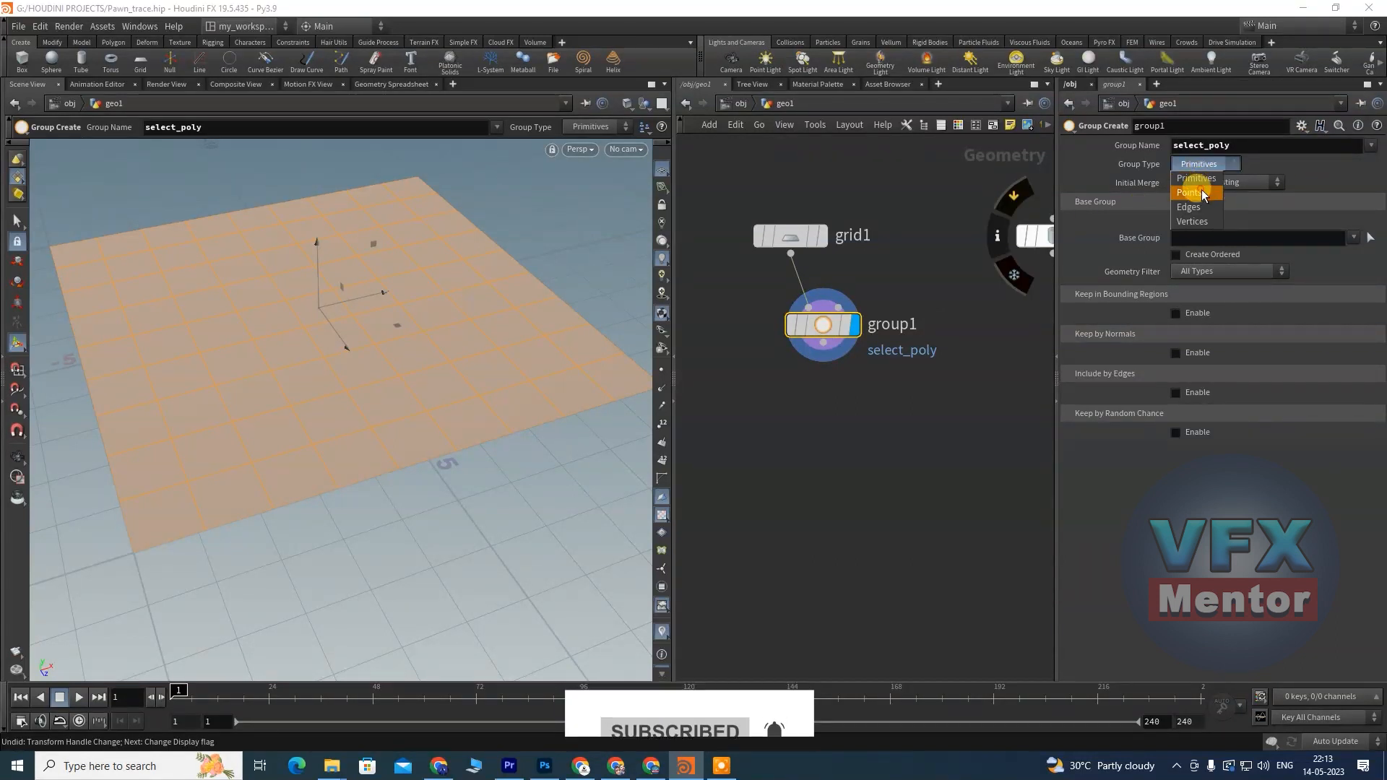
{"action": "left_click", "coordinate": [1202, 191]}
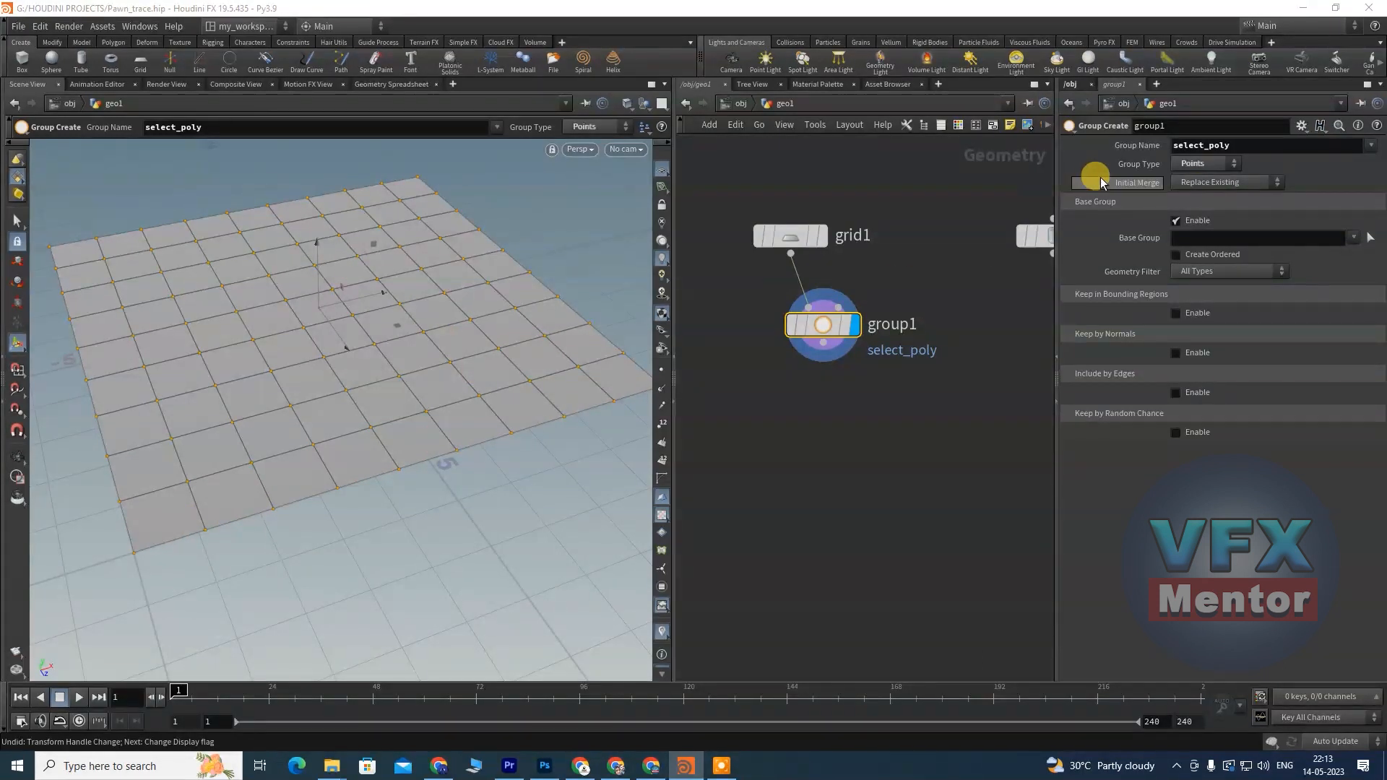
{"action": "left_click", "coordinate": [1192, 166]}
{"action": "left_click", "coordinate": [1192, 203]}
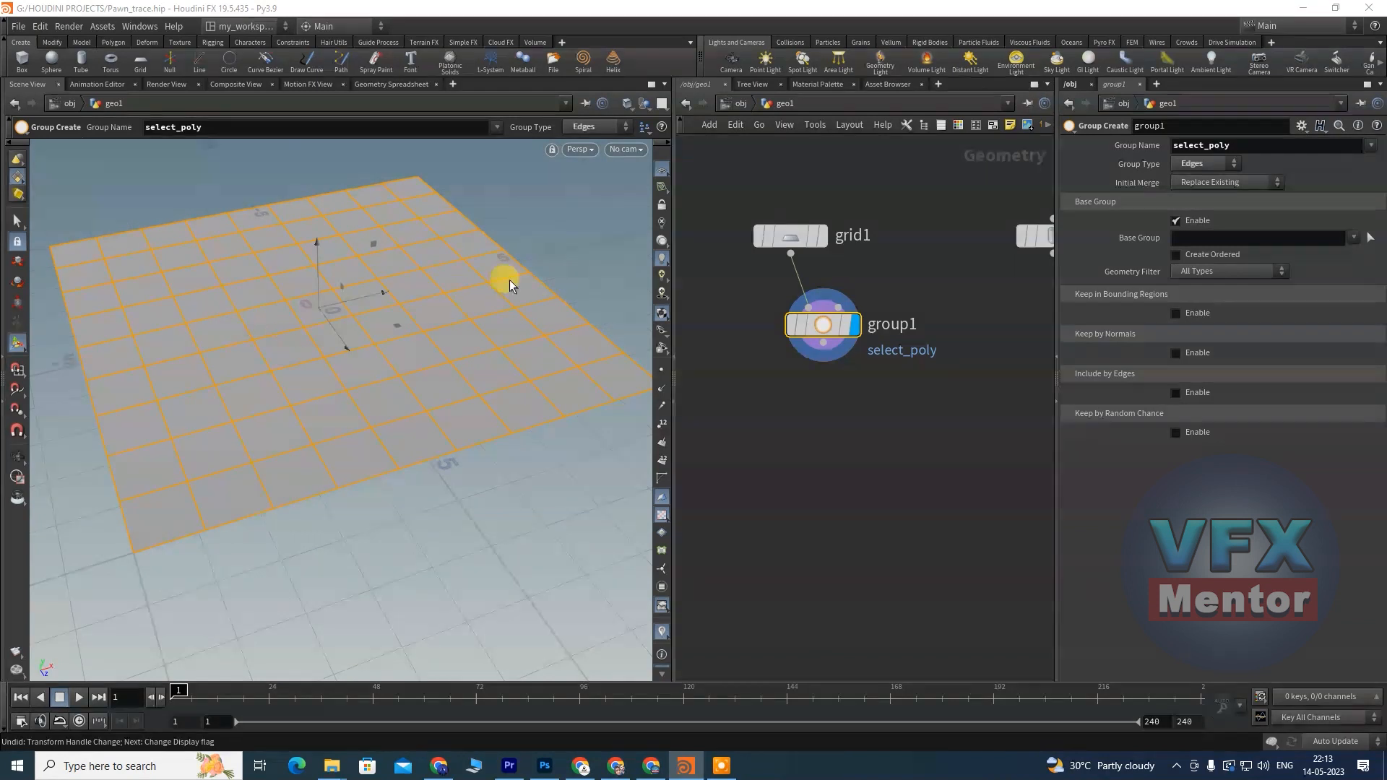
Step: Try the Vertices group type on the grid and return the group type to Primitives
{"action": "left_click", "coordinate": [1185, 166]}
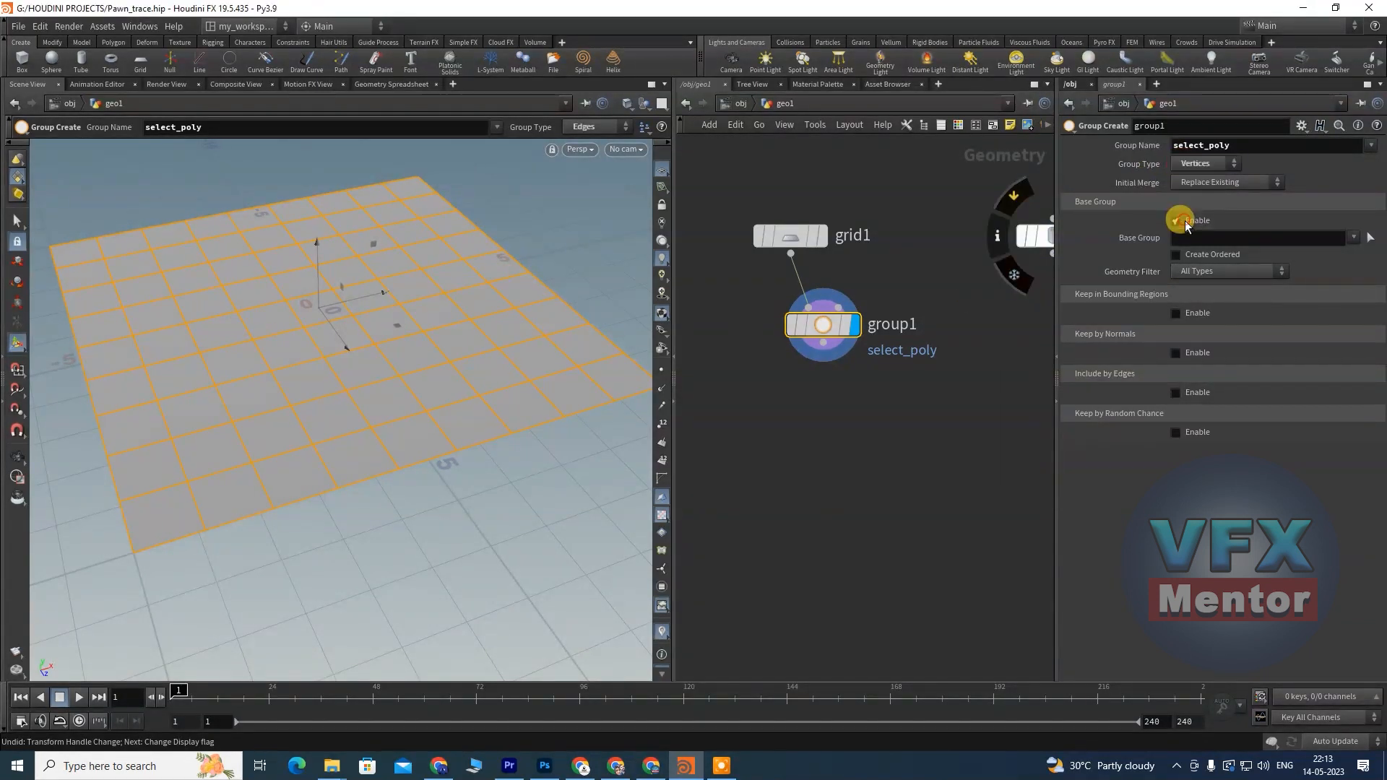
{"action": "left_click", "coordinate": [1180, 226]}
{"action": "scroll", "coordinate": [338, 295], "scroll_direction": "up", "scroll_amount": 5}
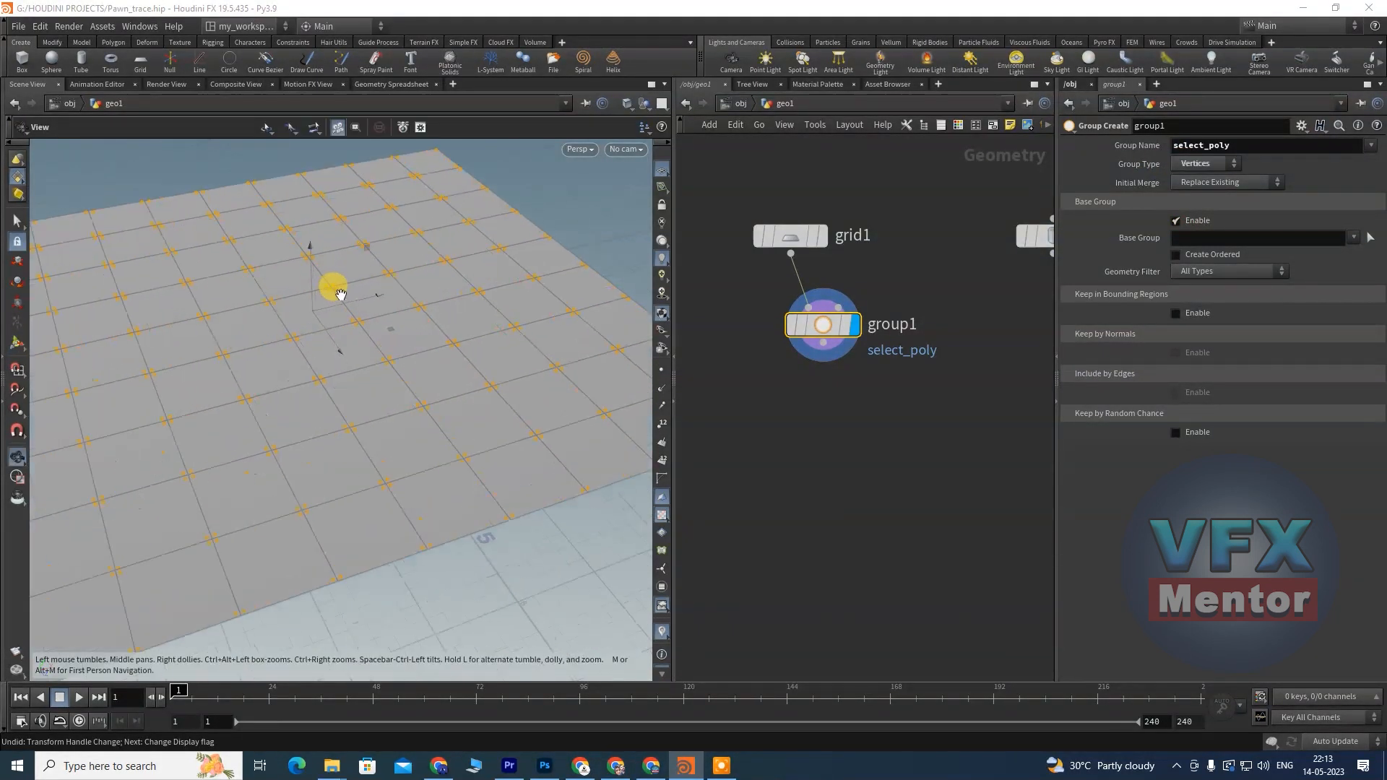
{"action": "scroll", "coordinate": [342, 313], "scroll_direction": "down", "scroll_amount": 6}
{"action": "left_click_drag", "start_coordinate": [332, 390], "coordinate": [325, 436]}
{"action": "scroll", "coordinate": [322, 426], "scroll_direction": "up", "scroll_amount": 4}
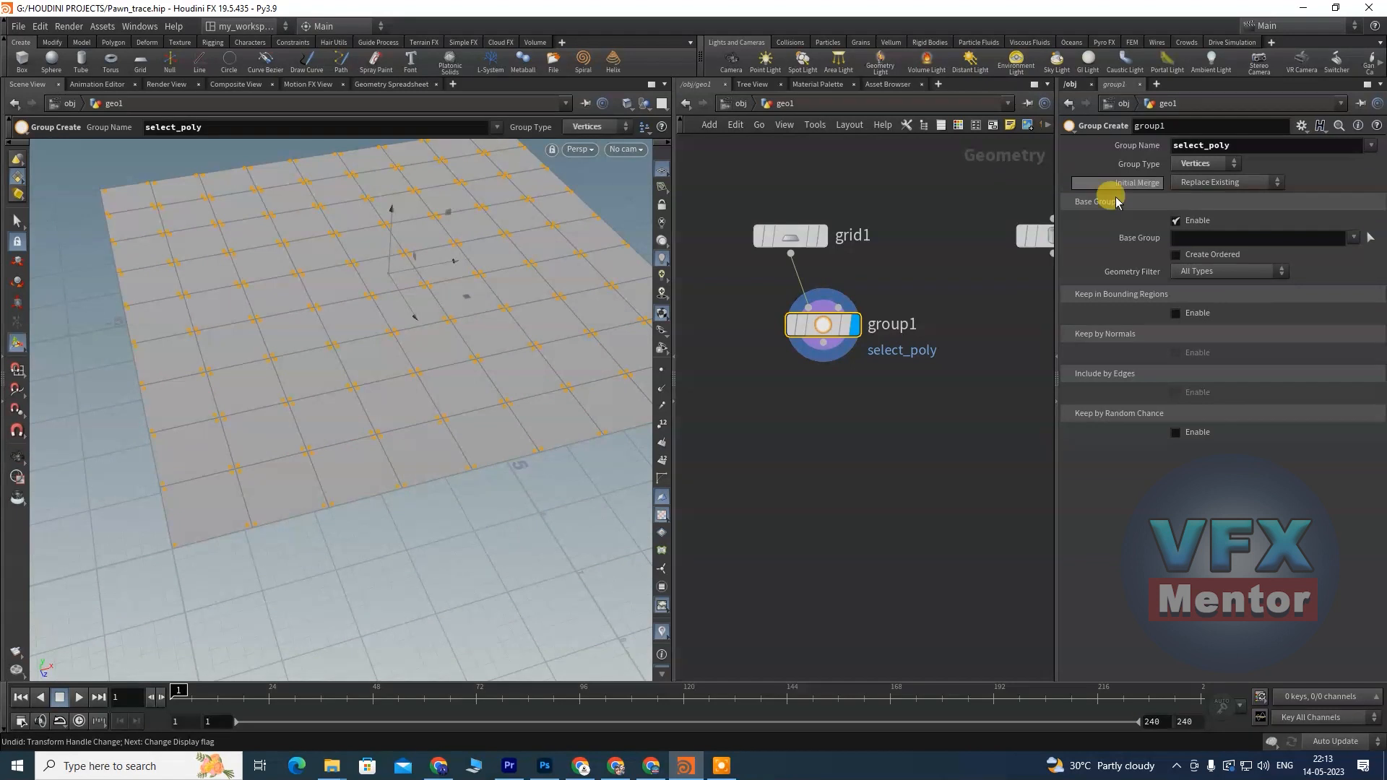
{"action": "left_click", "coordinate": [1202, 164]}
{"action": "left_click", "coordinate": [1201, 179]}
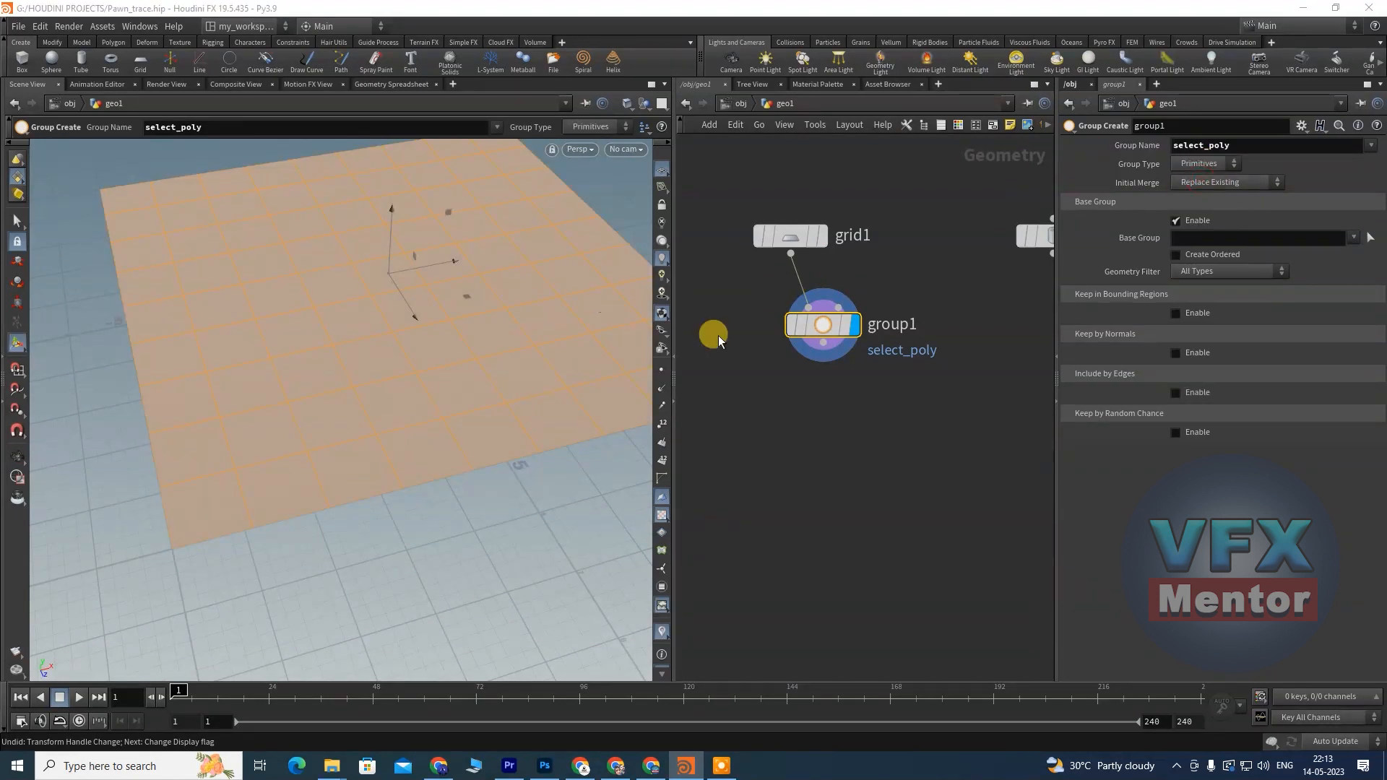
Step: Turn on primitive numbers in the viewport and examine how the grid's faces are numbered
{"action": "left_click", "coordinate": [662, 462]}
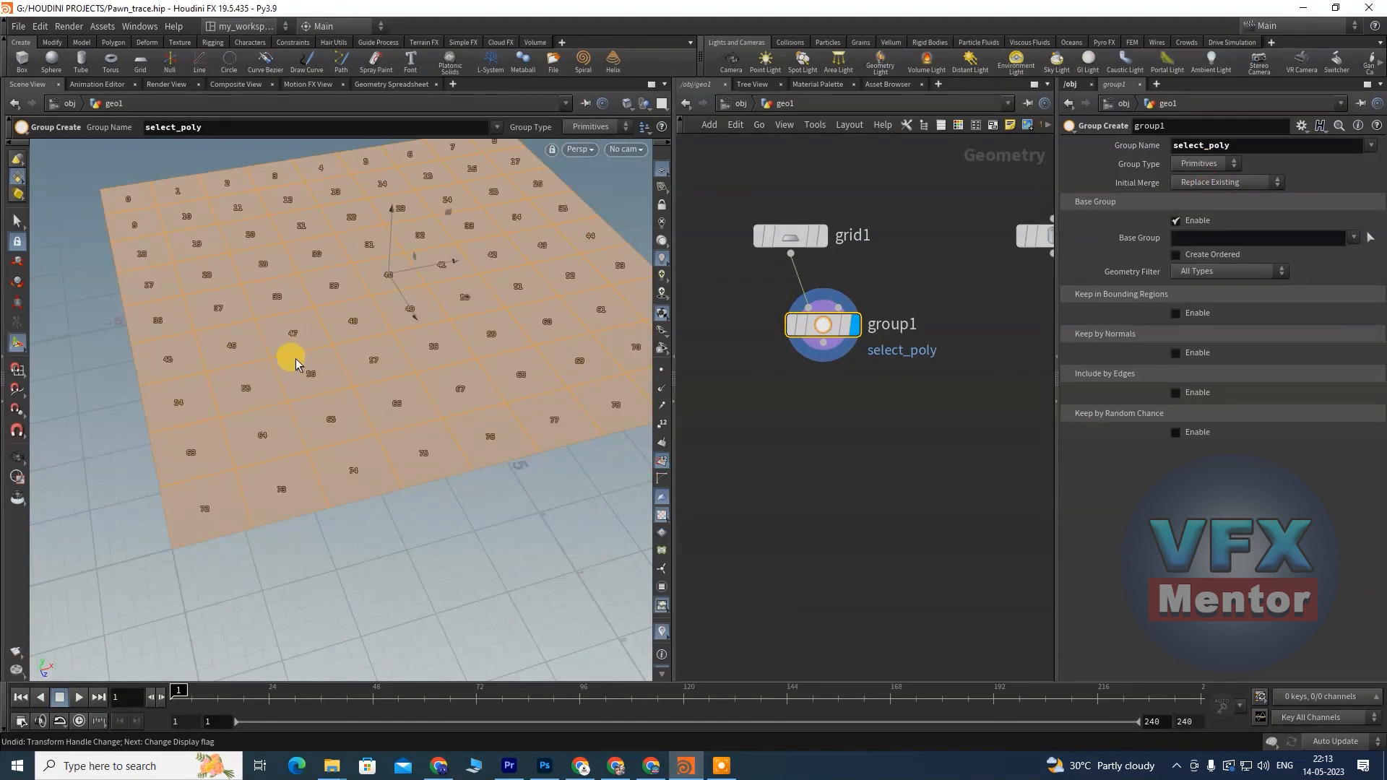
{"action": "key", "text": "Escape"}
{"action": "left_click_drag", "start_coordinate": [296, 354], "coordinate": [381, 415]}
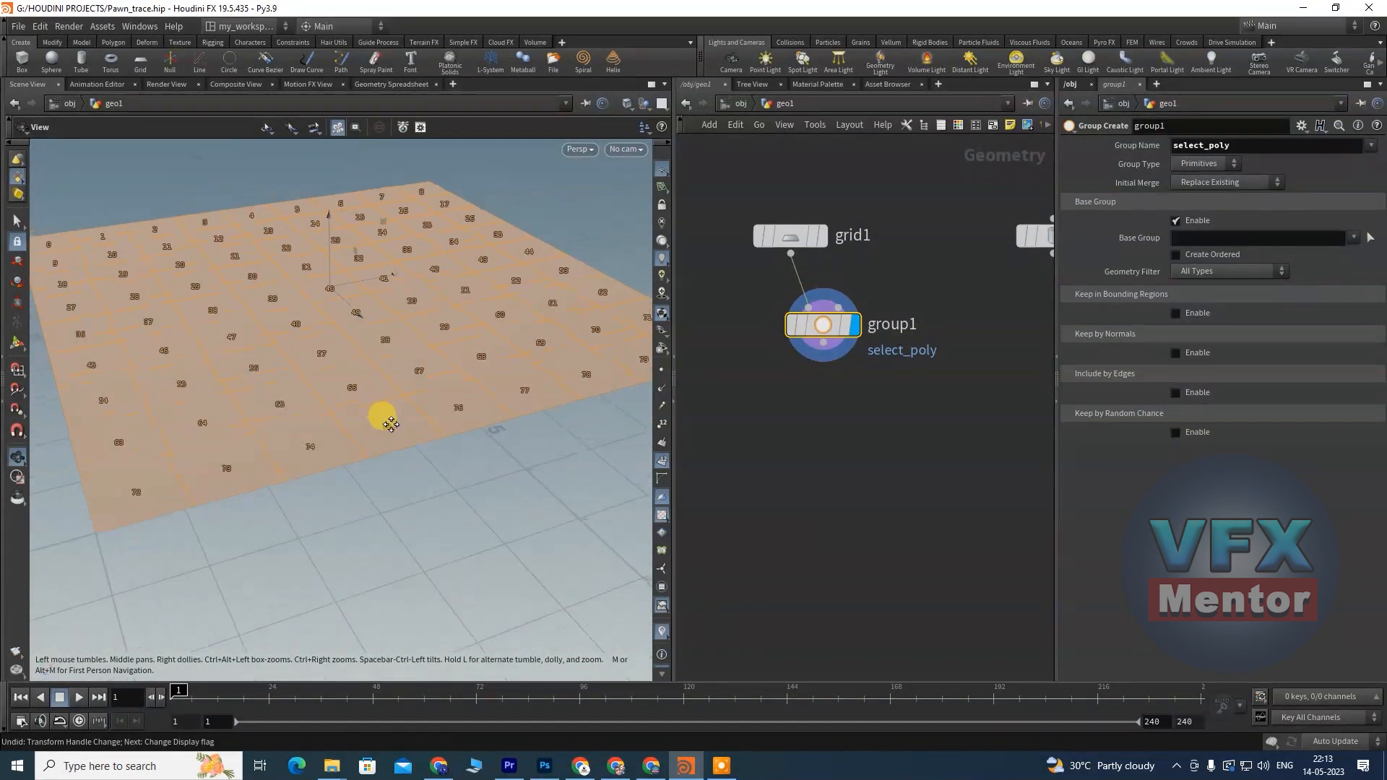
{"action": "key", "text": "Return"}
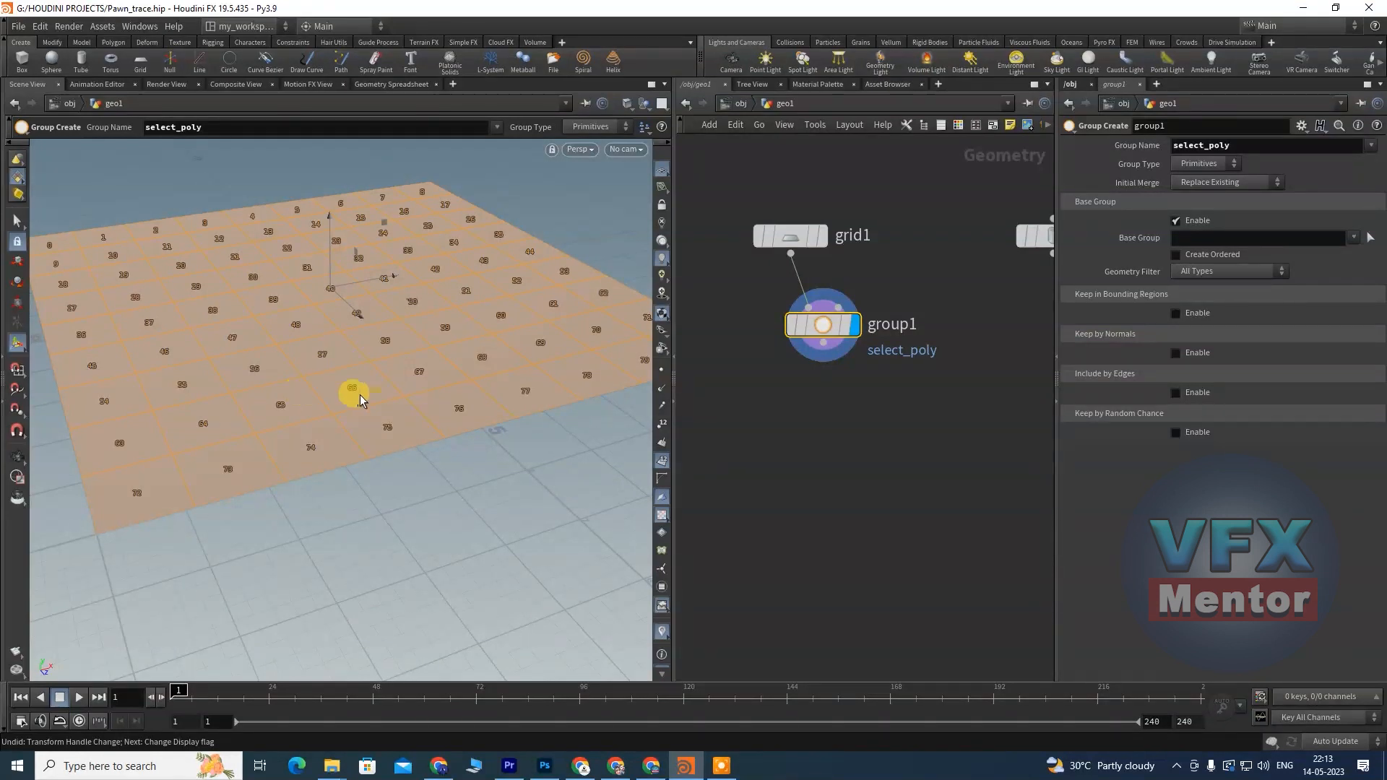
{"action": "scroll", "coordinate": [360, 396], "scroll_direction": "up", "scroll_amount": 5}
{"action": "scroll", "coordinate": [304, 430], "scroll_direction": "down", "scroll_amount": 4}
{"action": "left_click_drag", "start_coordinate": [307, 436], "coordinate": [118, 344]}
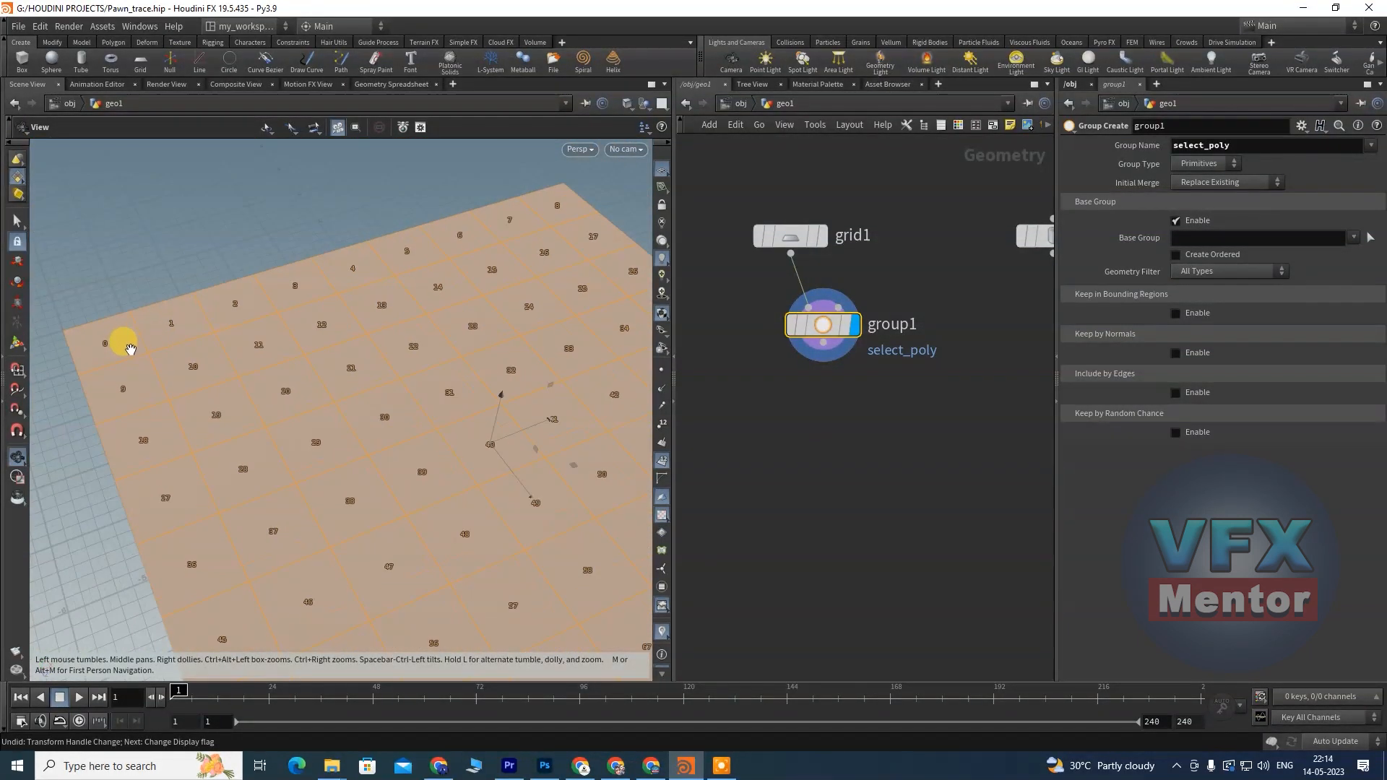
{"action": "left_click_drag", "start_coordinate": [526, 310], "coordinate": [155, 248]}
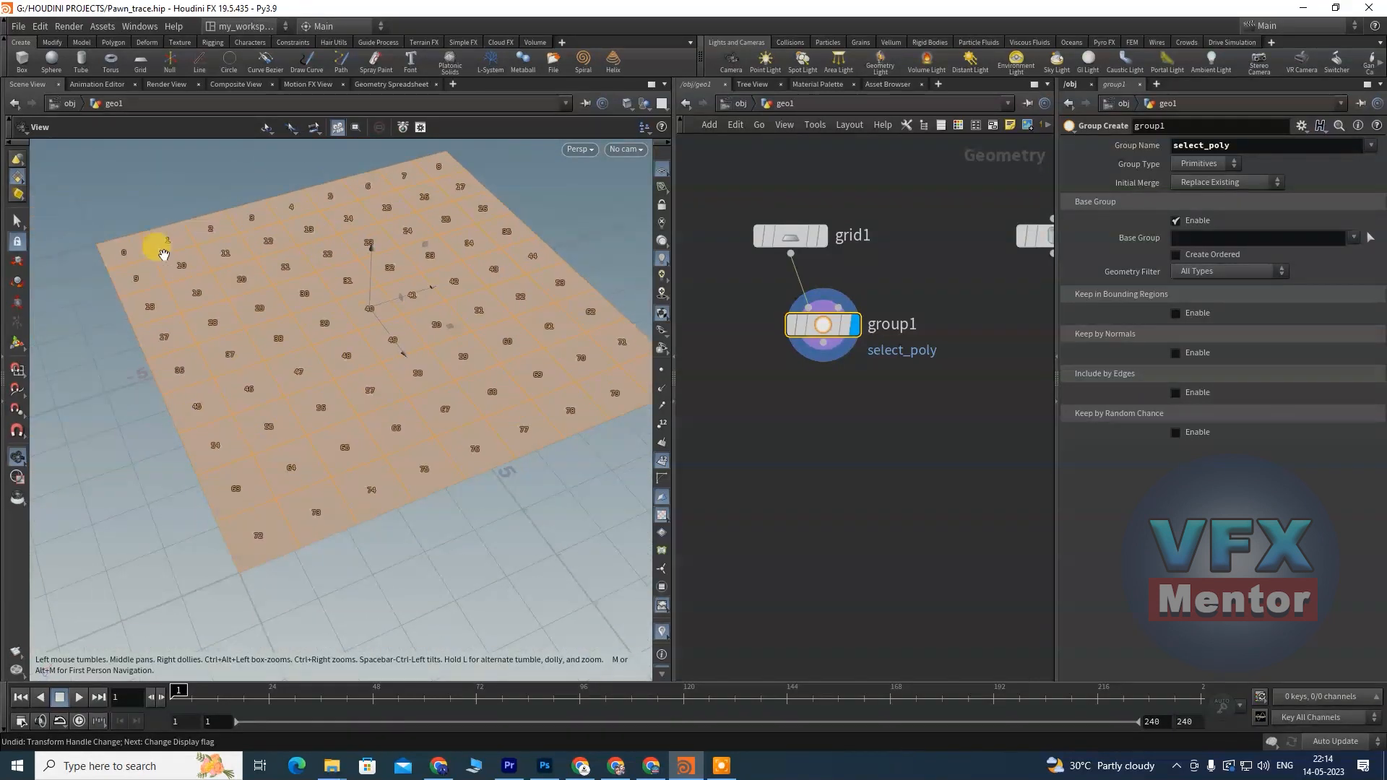
{"action": "left_click_drag", "start_coordinate": [294, 387], "coordinate": [424, 325]}
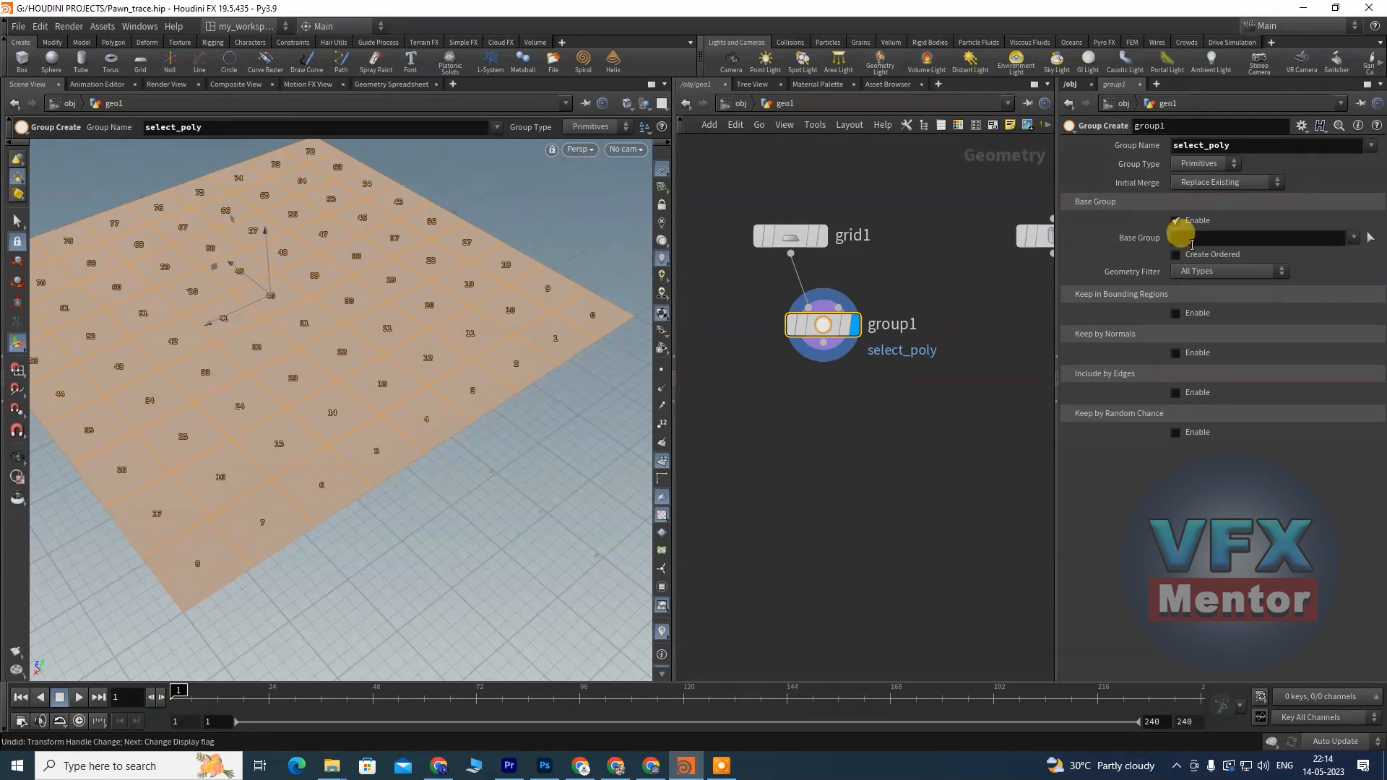
{"action": "left_click", "coordinate": [1185, 240]}
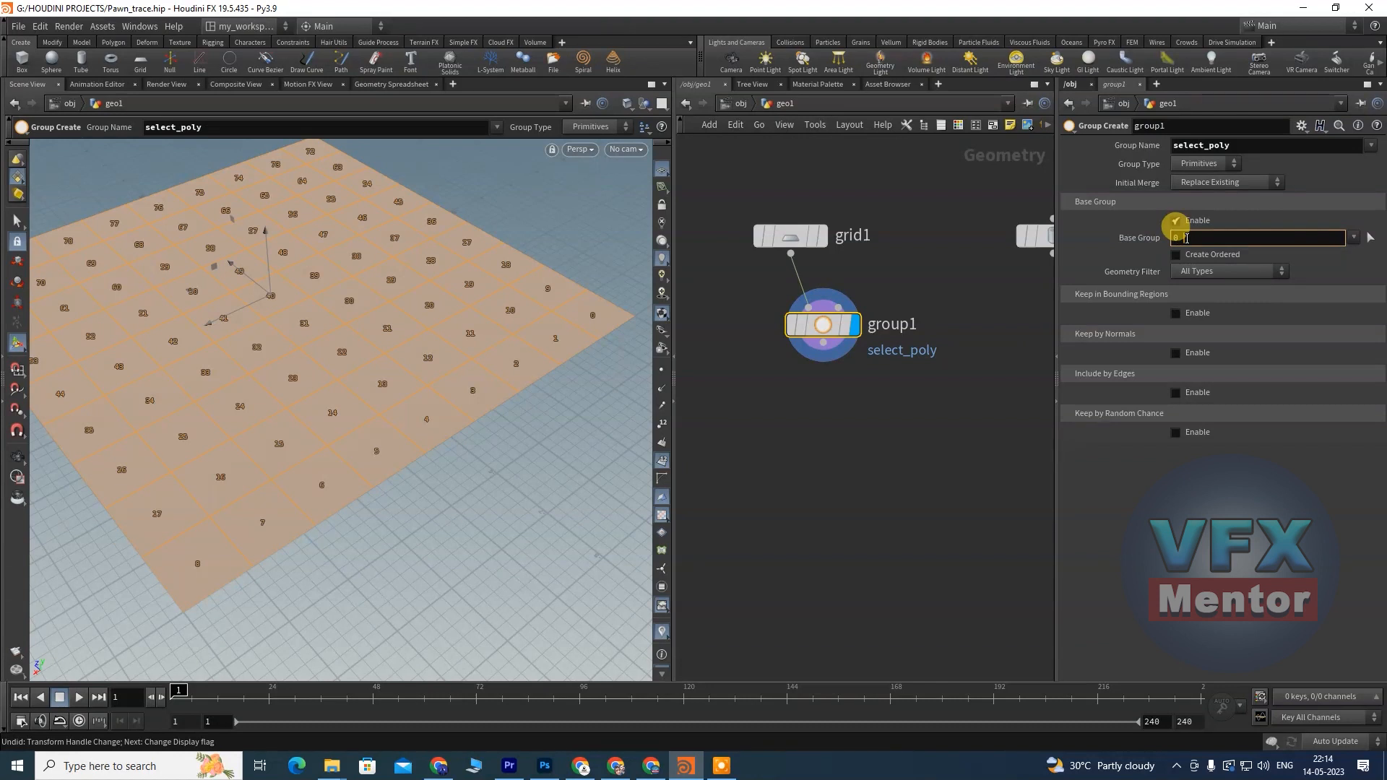
{"action": "type", "text": "0 10 15 20 "}
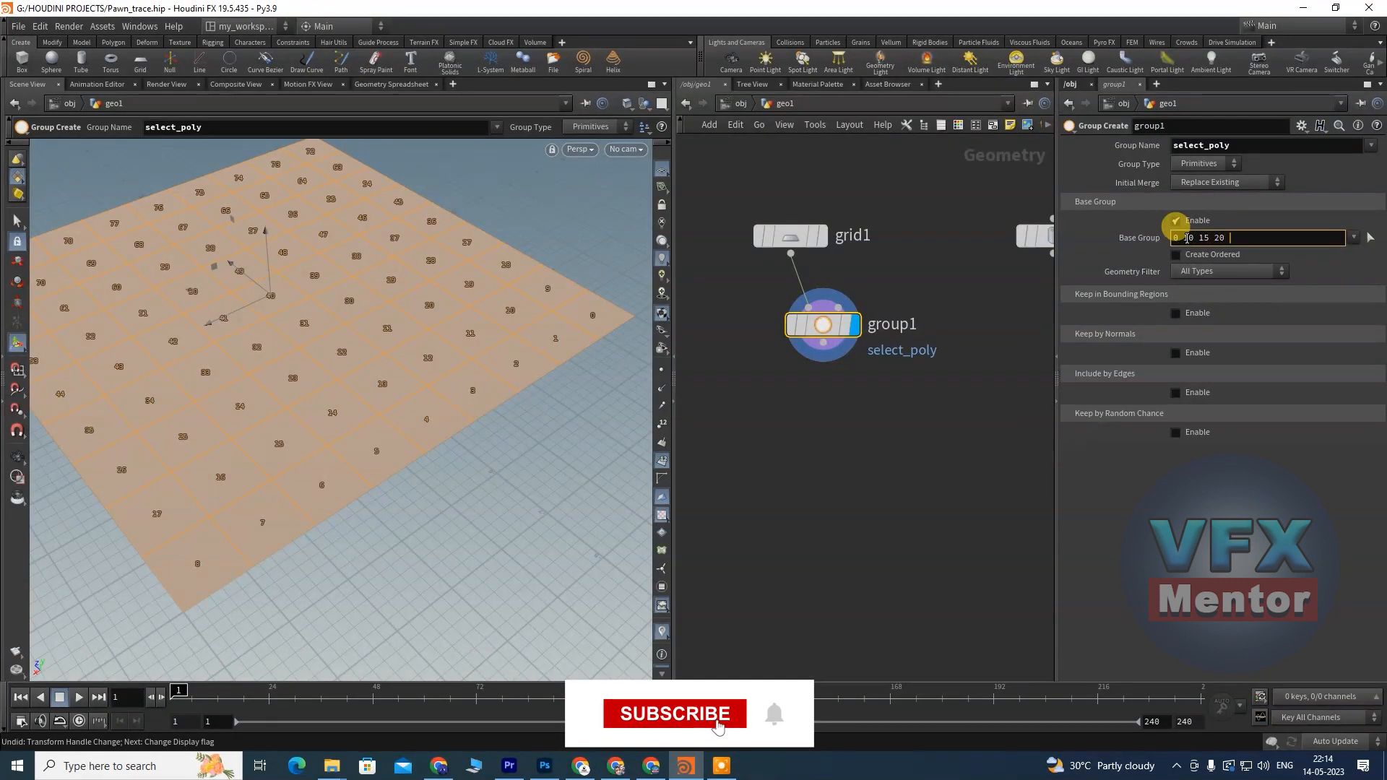
{"action": "type", "text": "18 "}
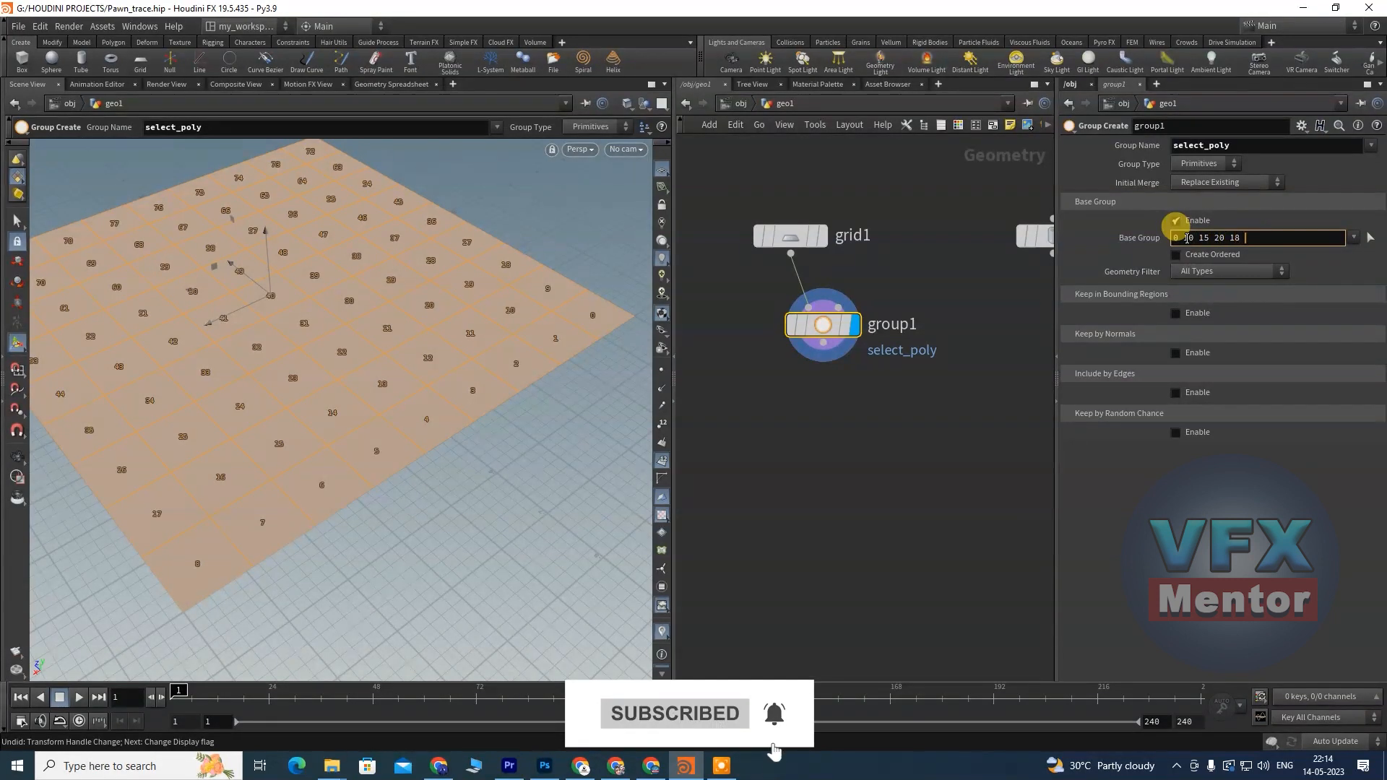
{"action": "type", "text": "28 22"}
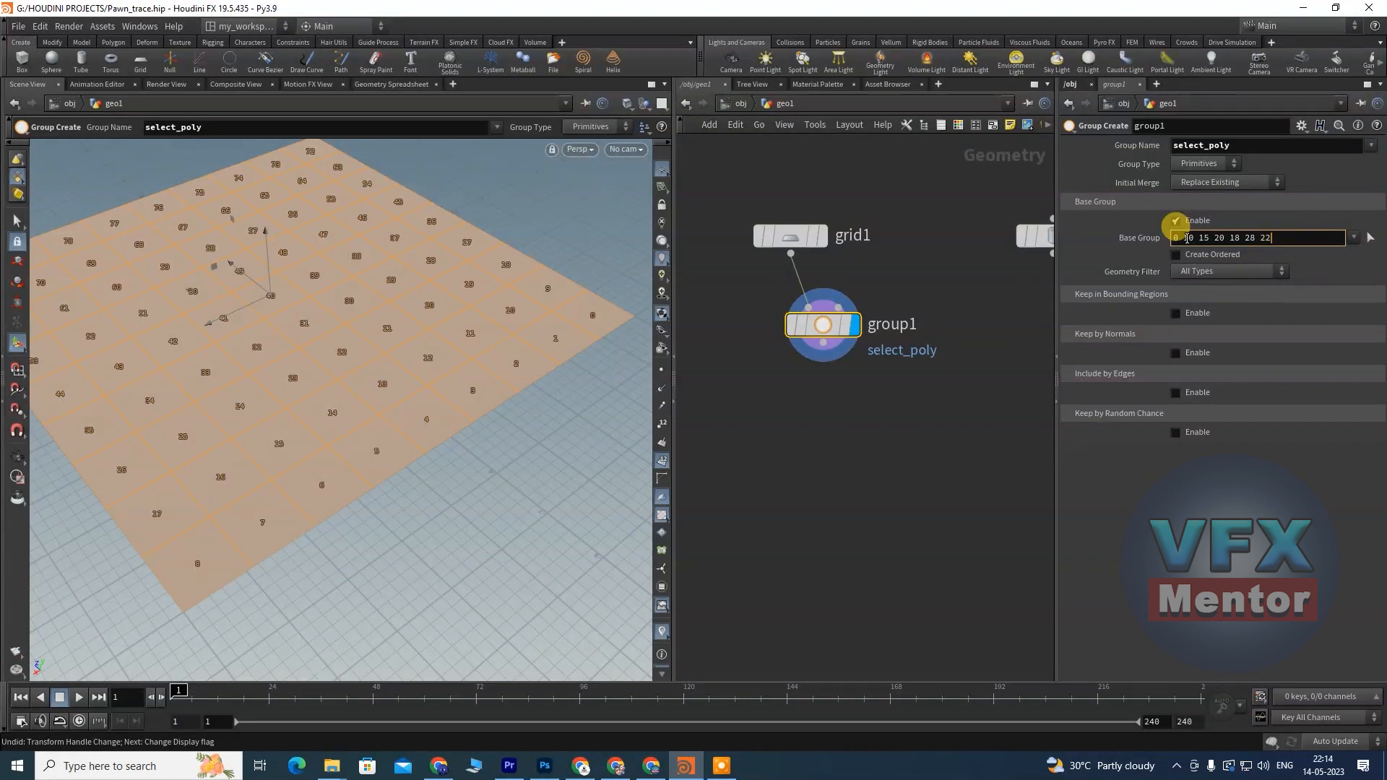
{"action": "key", "text": "Return"}
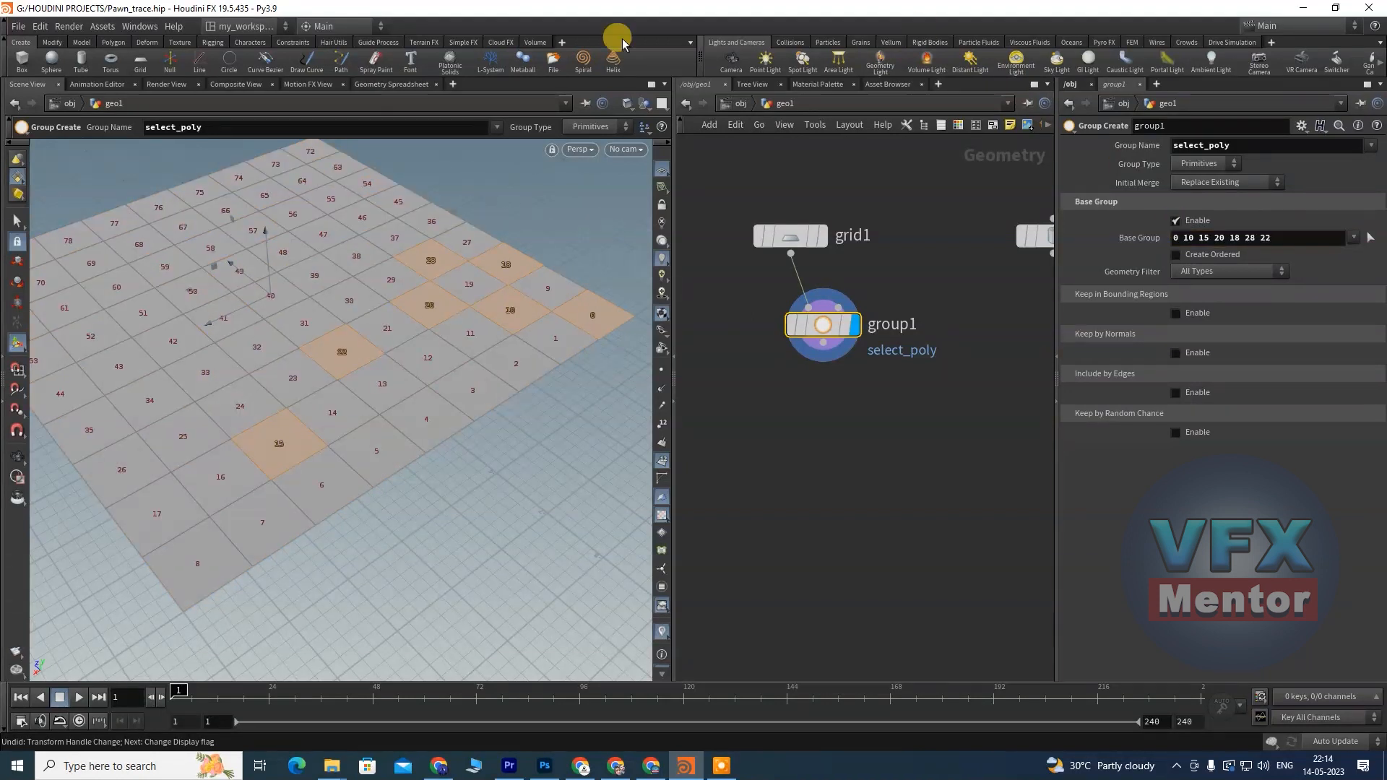
Step: Shift the group node slightly and clear all primitive numbers from its Base Group
{"action": "left_click_drag", "start_coordinate": [1291, 239], "coordinate": [1171, 238]}
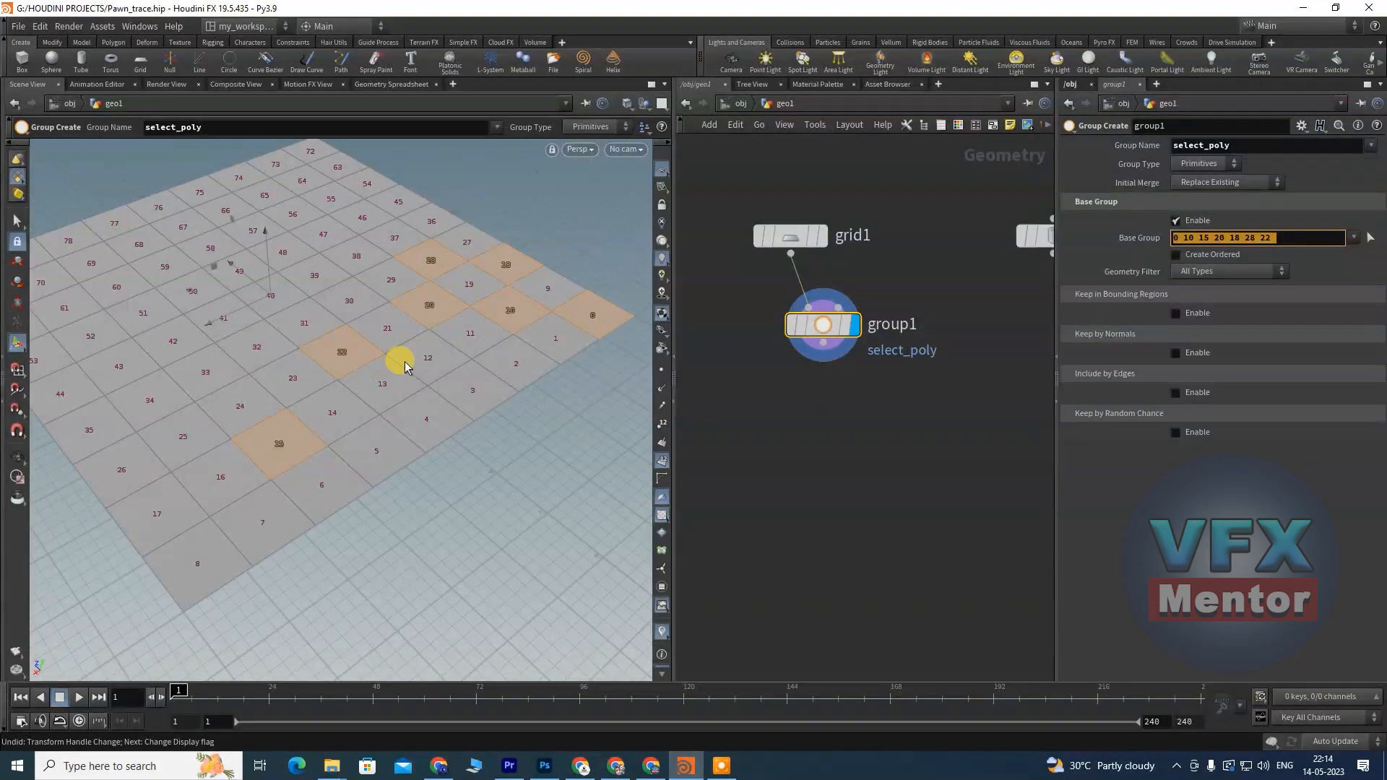
{"action": "mouse_move", "coordinate": [823, 329]}
{"action": "left_click_drag", "start_coordinate": [824, 329], "coordinate": [816, 325]}
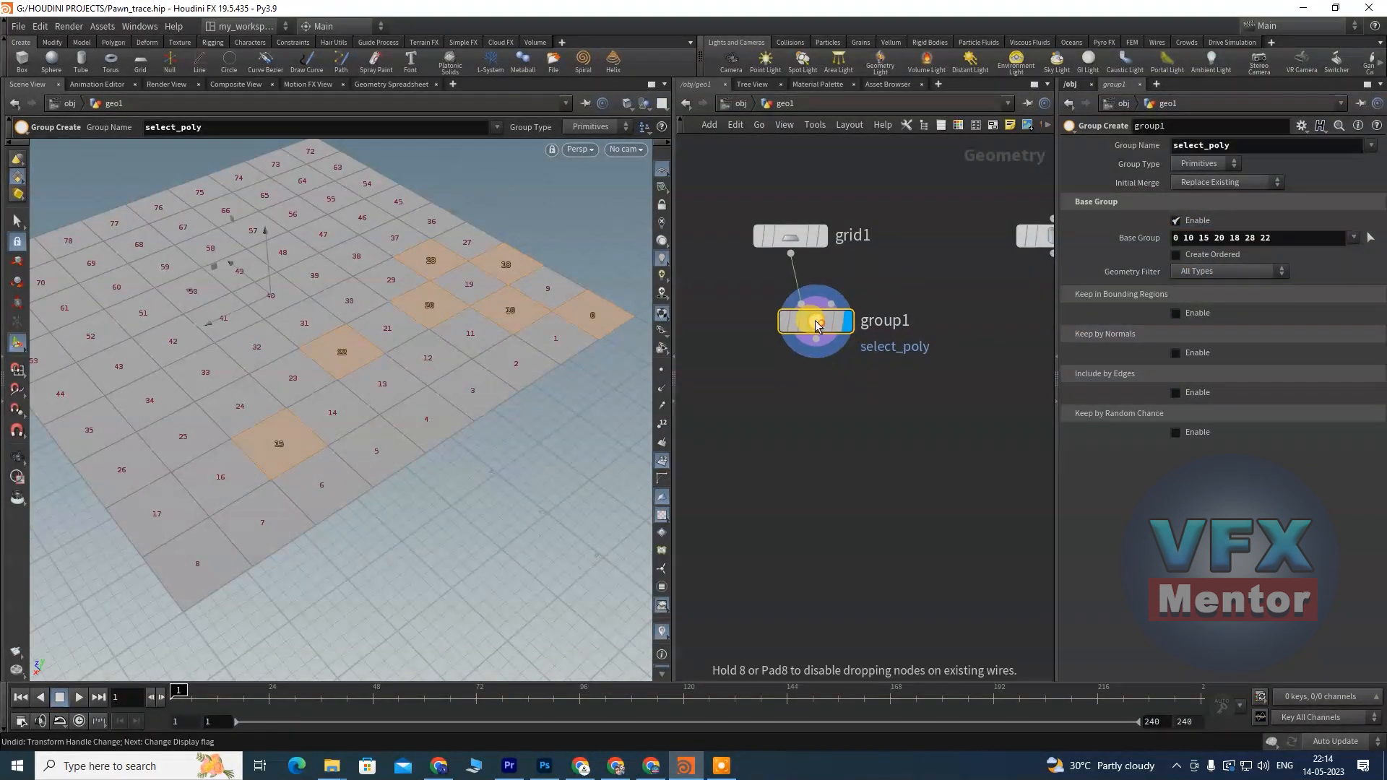
{"action": "left_click", "coordinate": [1267, 239]}
{"action": "left_click_drag", "start_coordinate": [1266, 239], "coordinate": [1164, 239]}
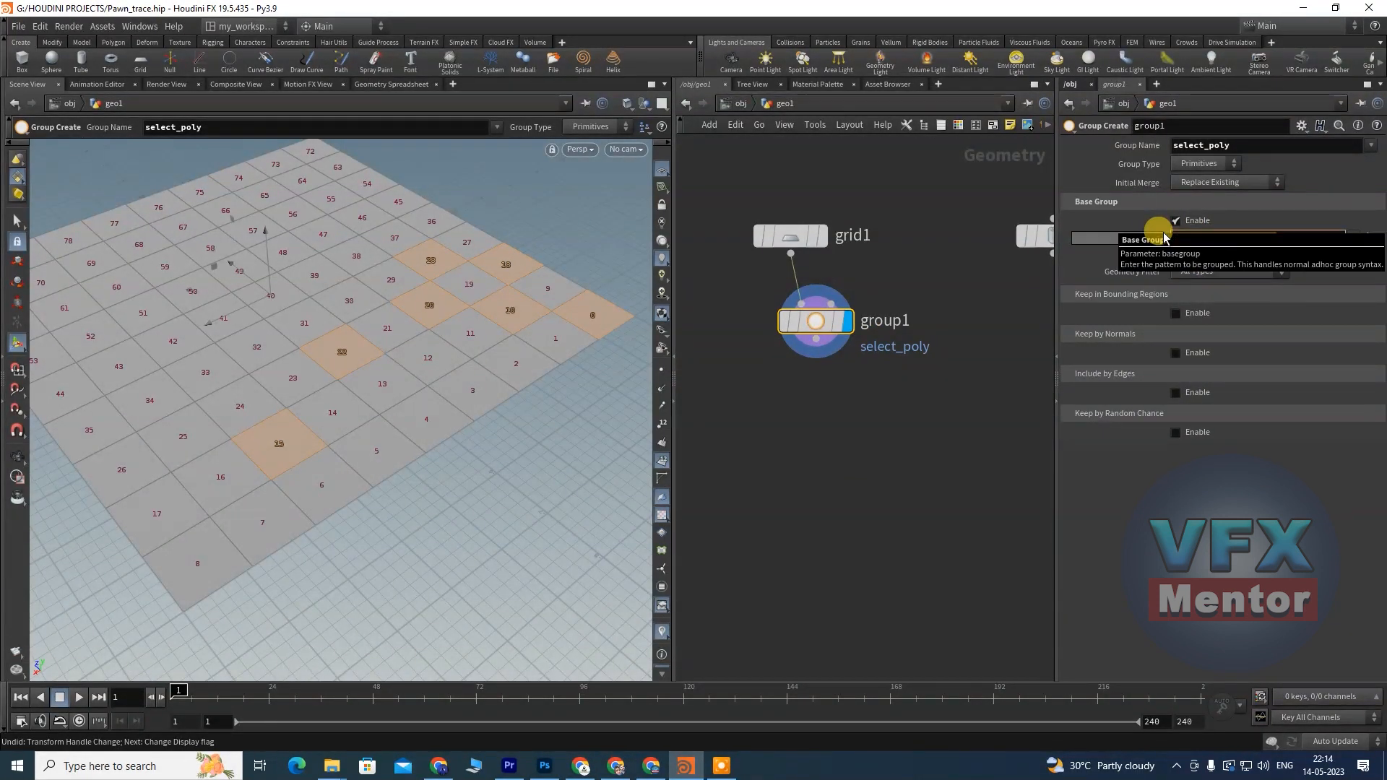
{"action": "key", "text": "BackSpace"}
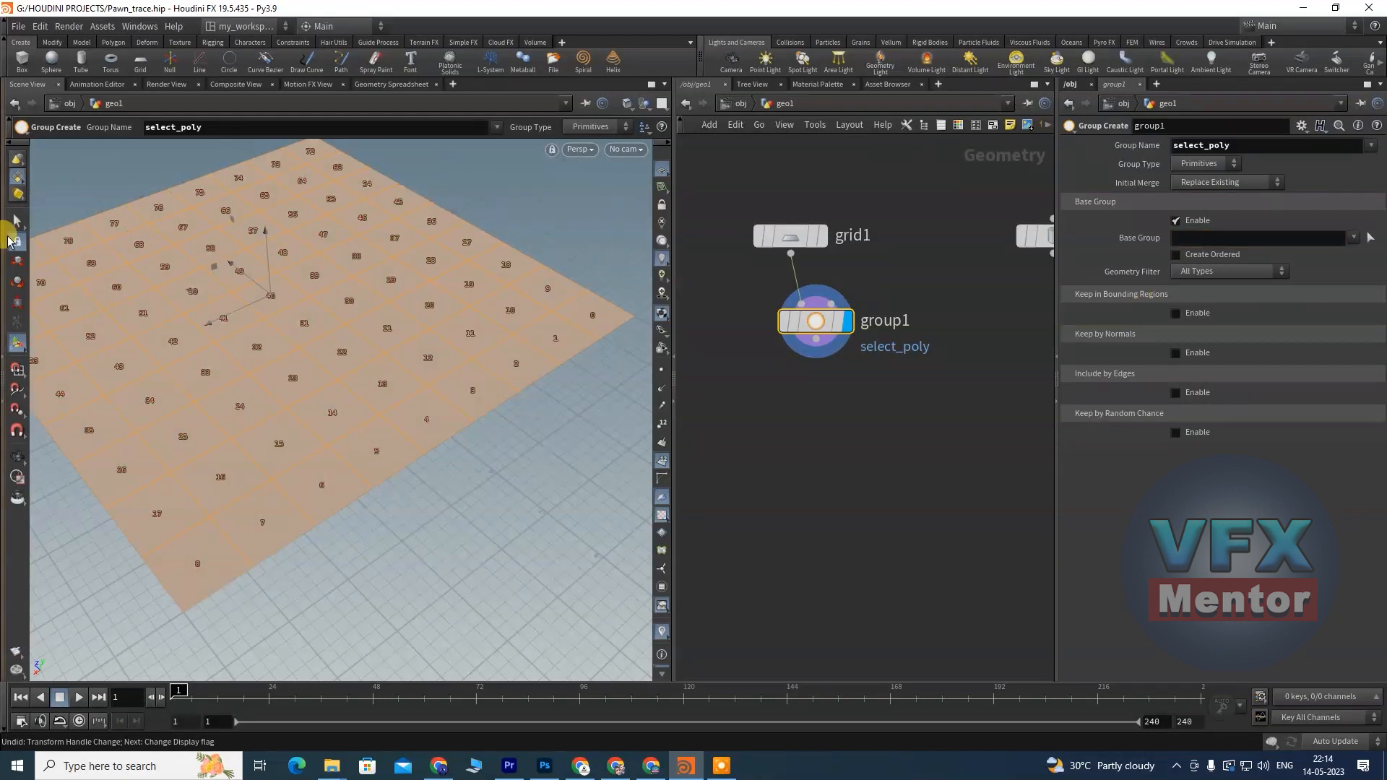
Step: Try to fill the group by picking scattered grid faces in the viewport, and undo the clearing of the Base Group
{"action": "key", "text": "s"}
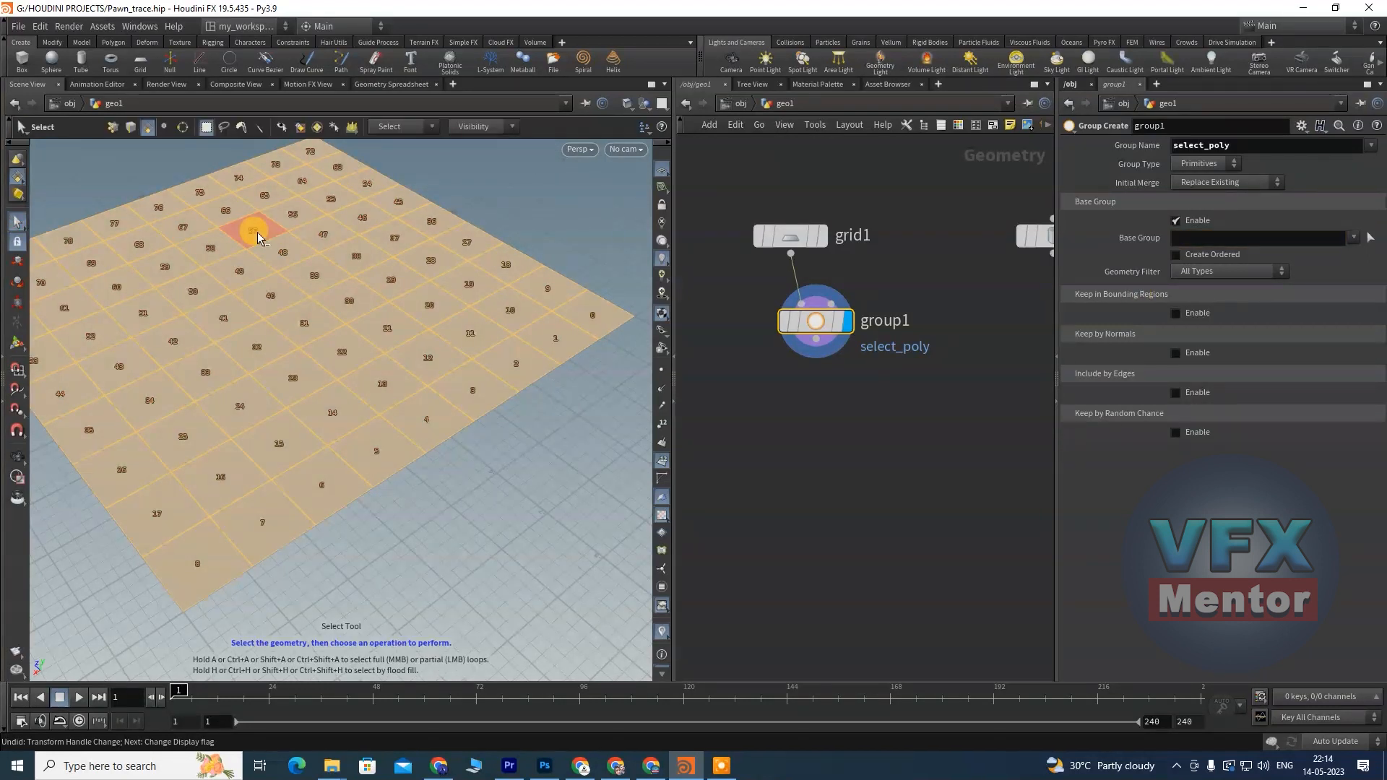
{"action": "left_click", "coordinate": [257, 233]}
{"action": "left_click", "coordinate": [351, 295], "text": "shift"}
{"action": "left_click", "coordinate": [205, 362], "text": "shift"}
{"action": "left_click", "coordinate": [98, 333], "text": "shift"}
{"action": "left_click", "coordinate": [506, 312], "text": "shift"}
{"action": "left_click", "coordinate": [143, 239], "text": "shift"}
{"action": "left_click", "coordinate": [304, 377], "text": "shift"}
{"action": "left_click", "coordinate": [375, 451], "text": "shift"}
{"action": "left_click", "coordinate": [159, 516], "text": "shift"}
{"action": "left_click", "coordinate": [93, 419], "text": "shift"}
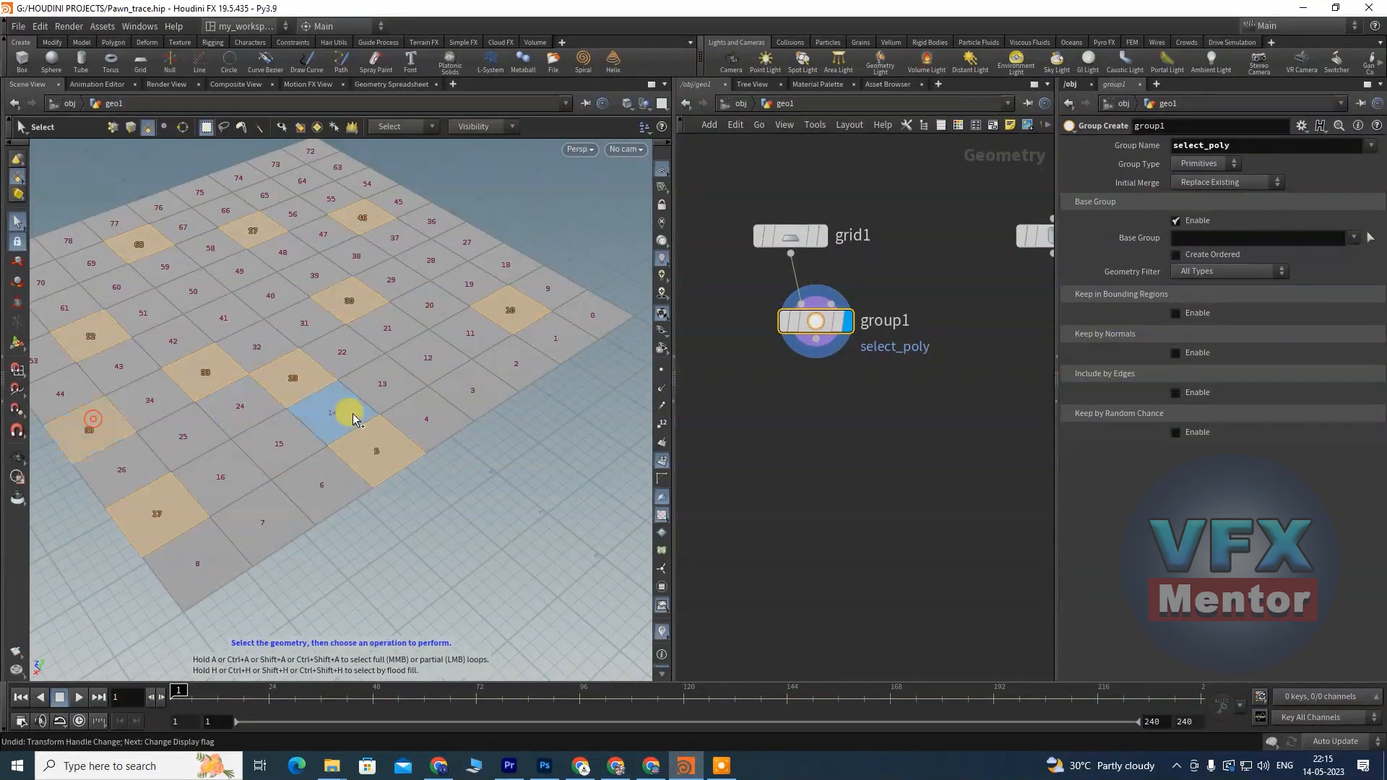
{"action": "key", "text": "Return"}
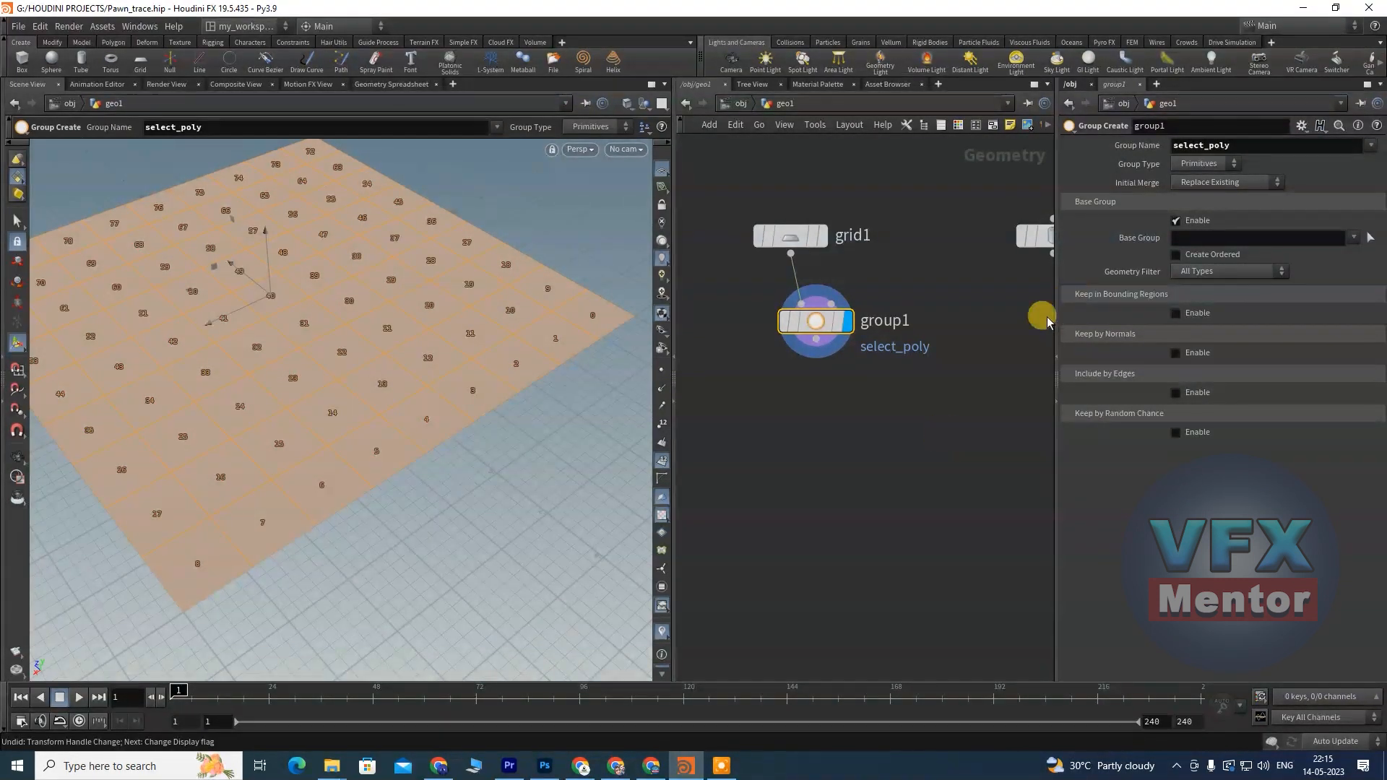
{"action": "key", "text": "ctrl+z"}
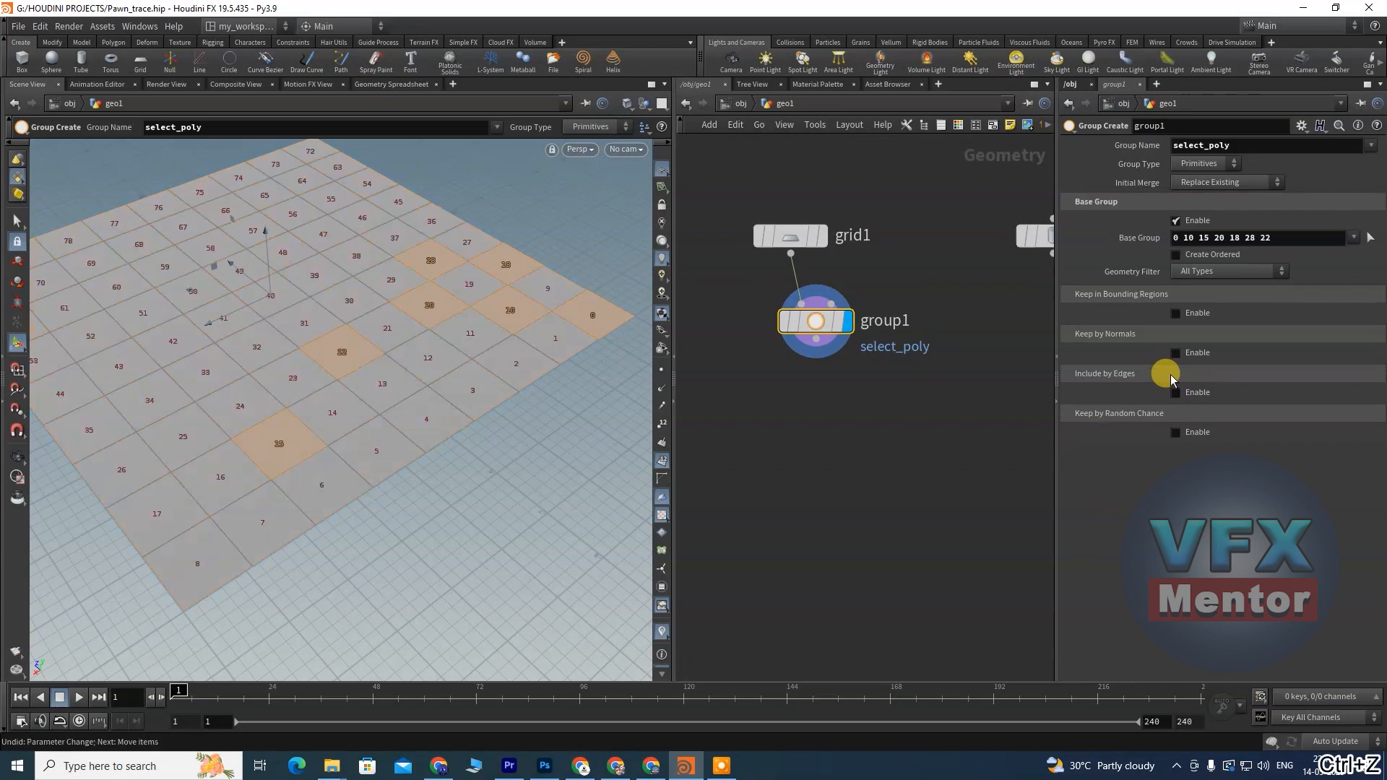
{"action": "left_click", "coordinate": [228, 318]}
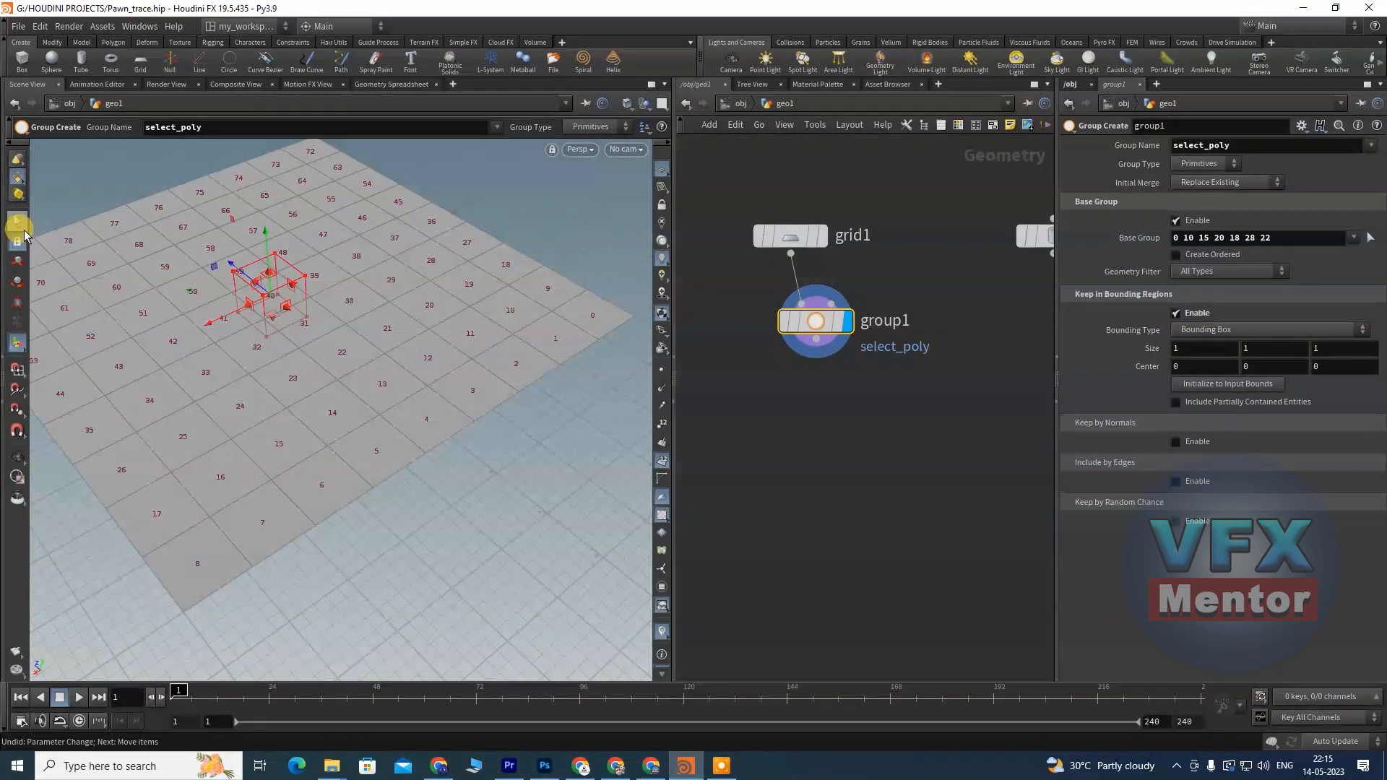
{"action": "left_click", "coordinate": [18, 224]}
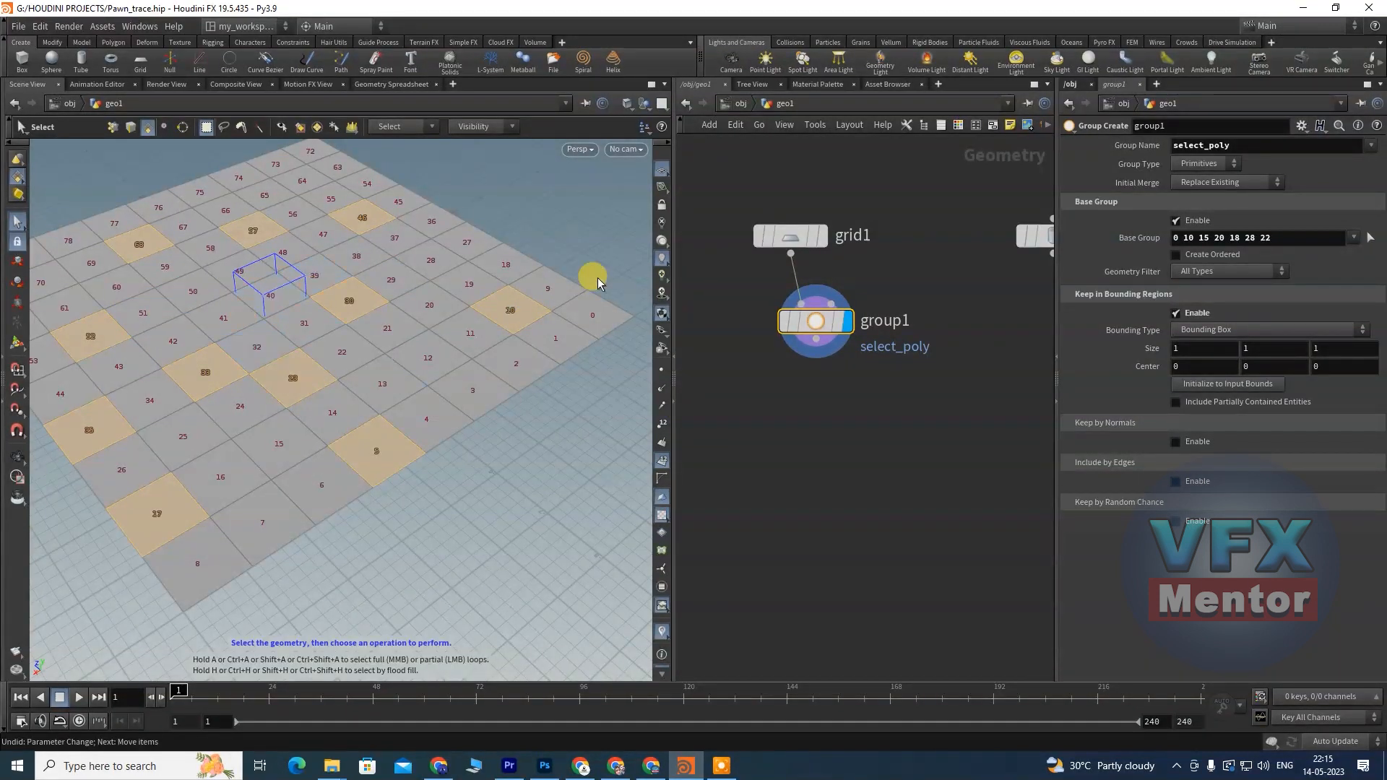
{"action": "left_click", "coordinate": [1367, 235]}
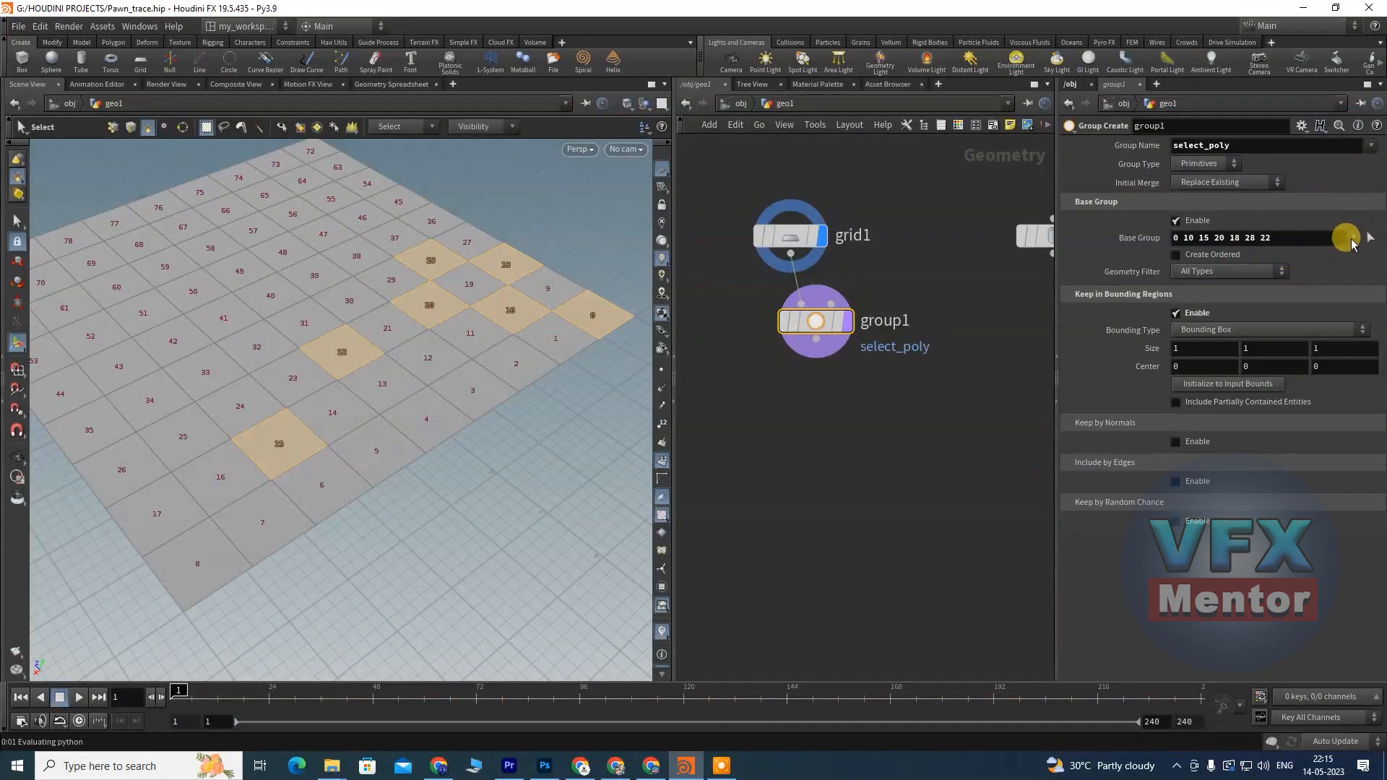
{"action": "left_click_drag", "start_coordinate": [1349, 243], "coordinate": [1115, 246]}
{"action": "key", "text": "BackSpace"}
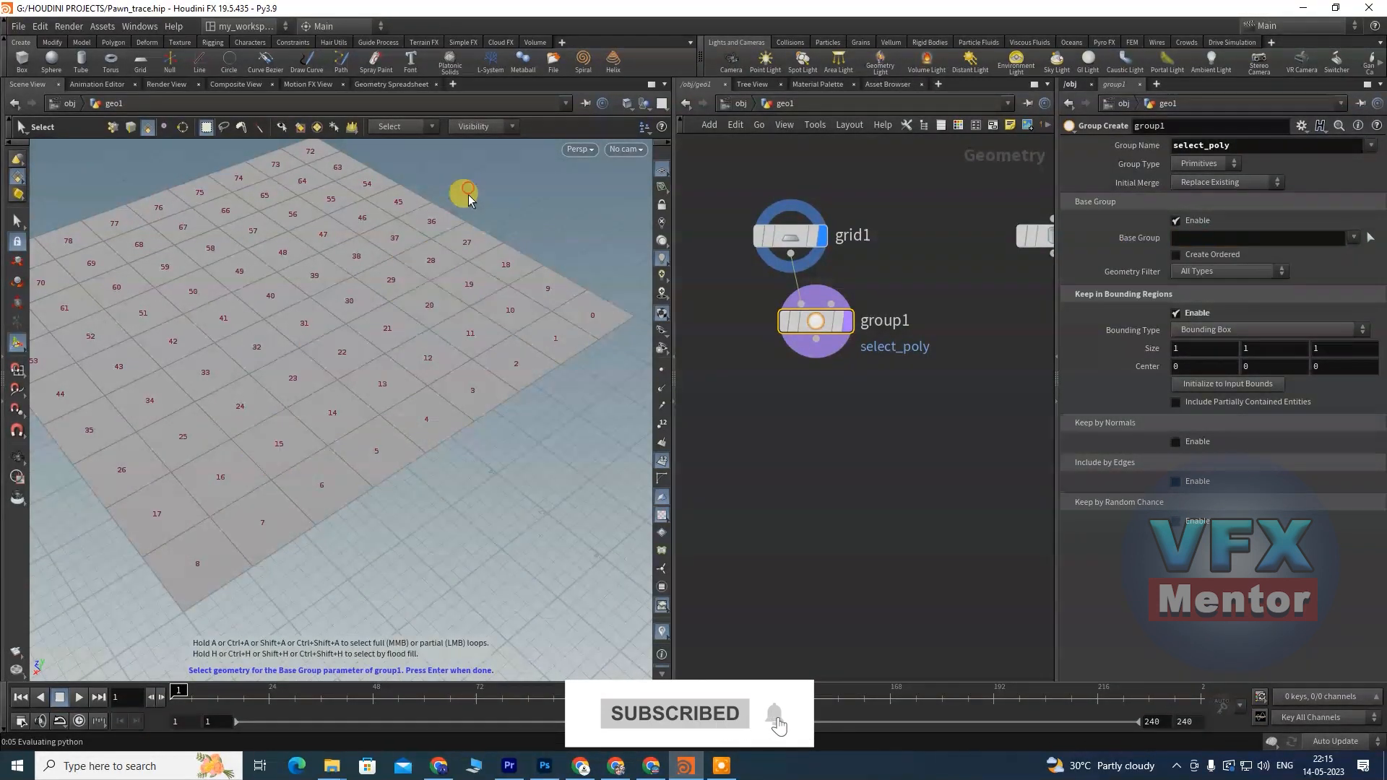
{"action": "left_click", "coordinate": [209, 304]}
{"action": "left_click", "coordinate": [345, 304], "text": "shift"}
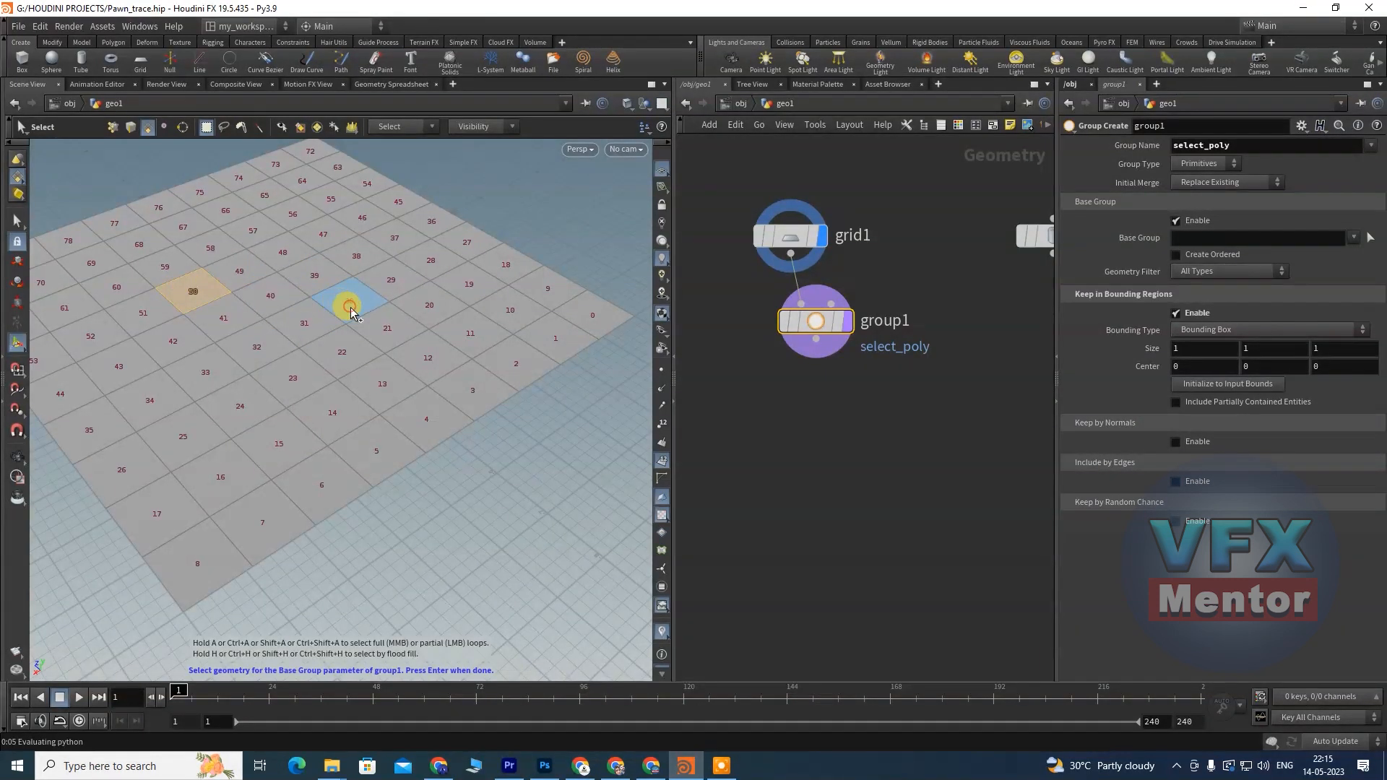
{"action": "left_click", "coordinate": [304, 395], "text": "shift"}
{"action": "left_click", "coordinate": [279, 442], "text": "shift"}
{"action": "left_click", "coordinate": [114, 370], "text": "shift"}
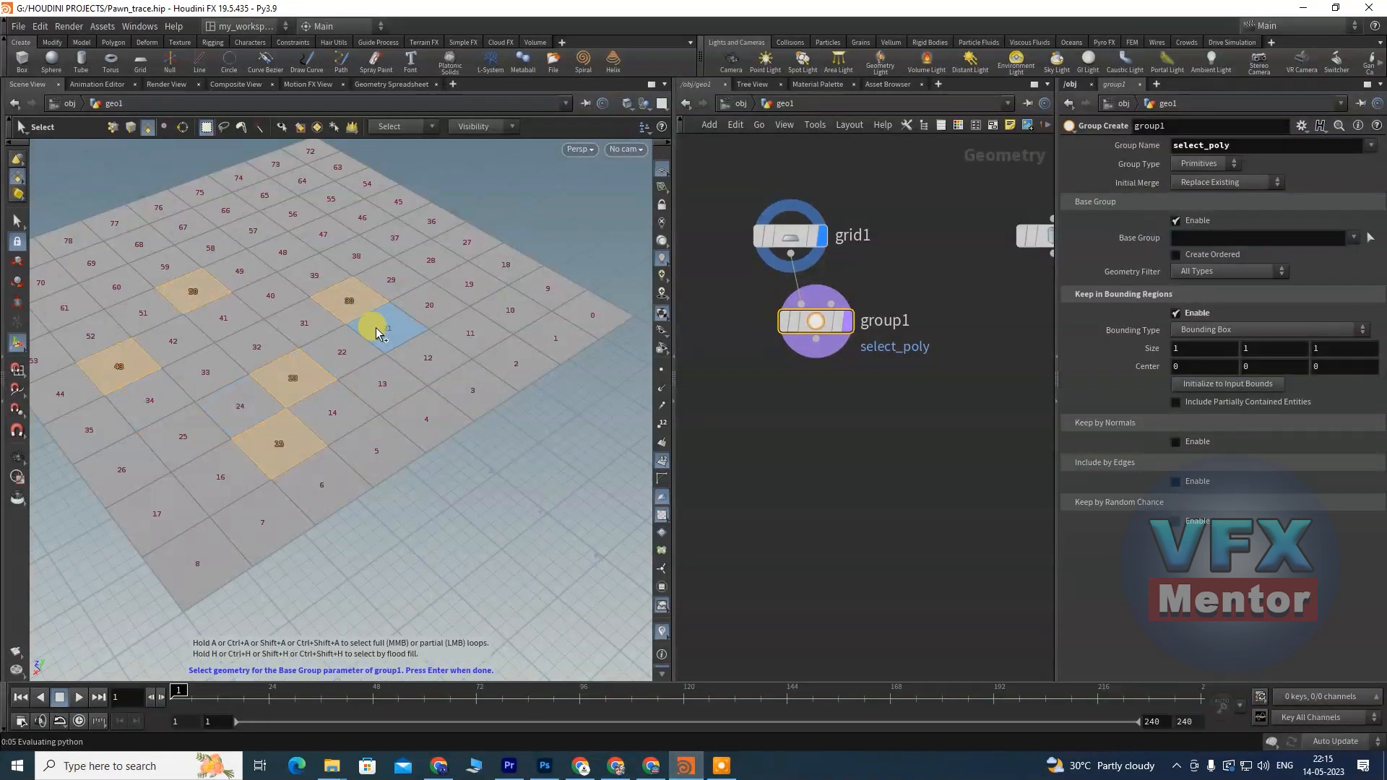
{"action": "left_click", "coordinate": [337, 235], "text": "shift"}
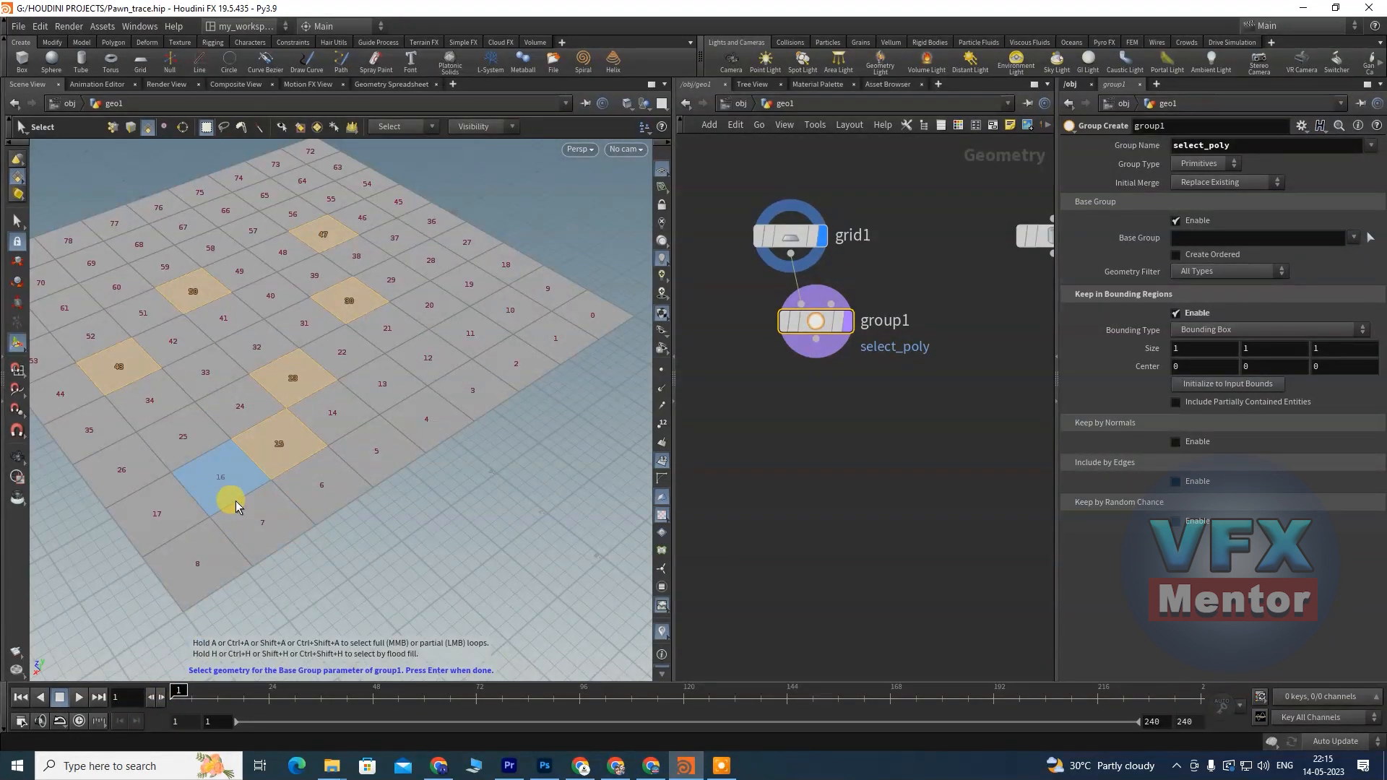
{"action": "key", "text": "Return"}
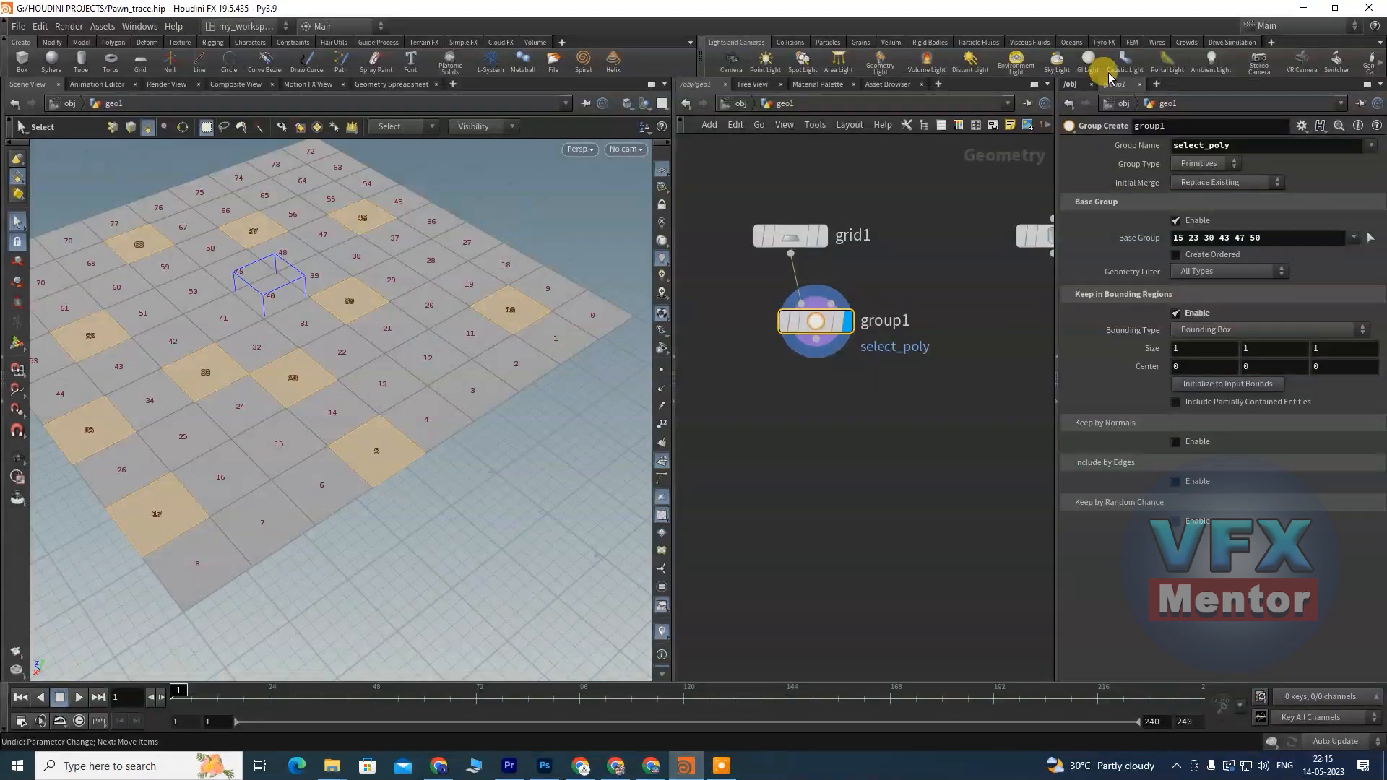
Step: Try the Points group type on the group node and return it to Primitives
{"action": "left_click", "coordinate": [1202, 164]}
{"action": "left_click", "coordinate": [1189, 192]}
{"action": "left_click", "coordinate": [1187, 164]}
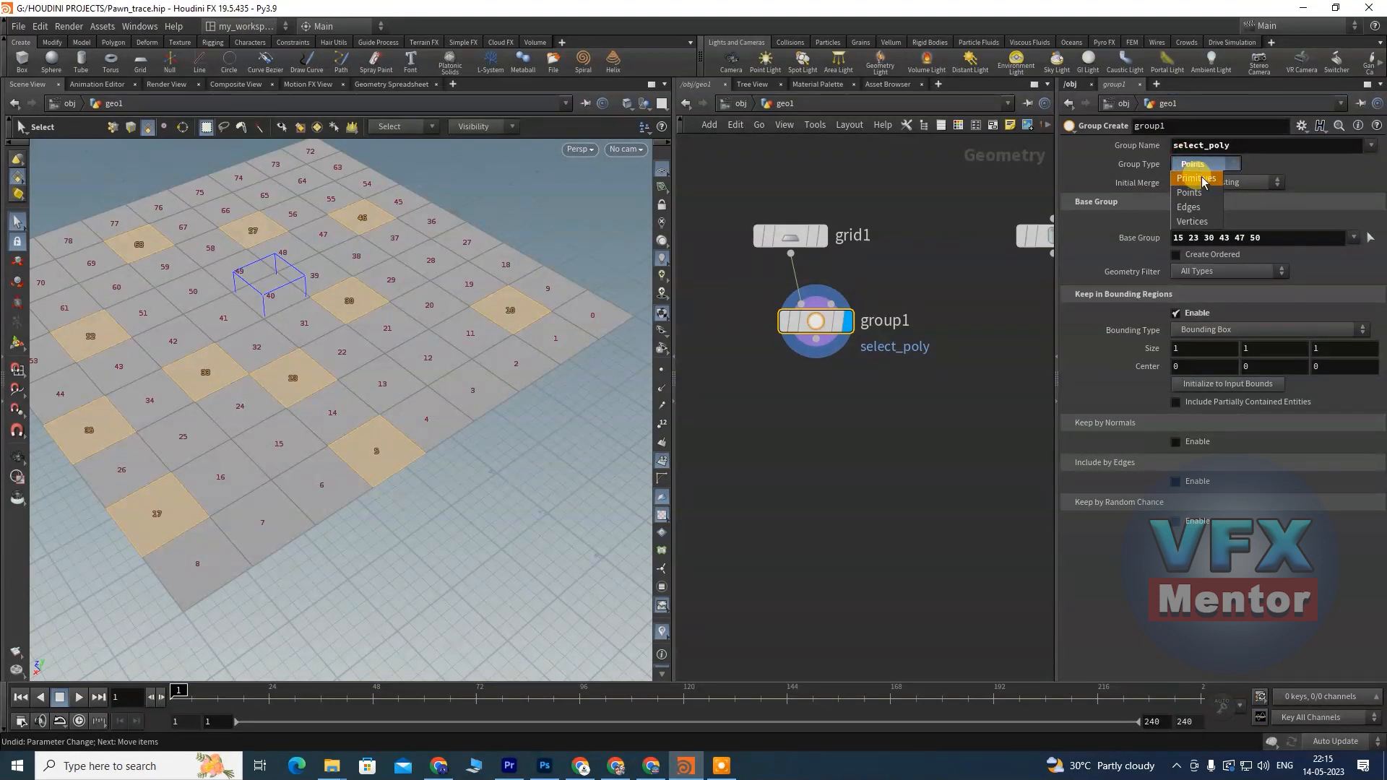
{"action": "left_click", "coordinate": [1197, 178]}
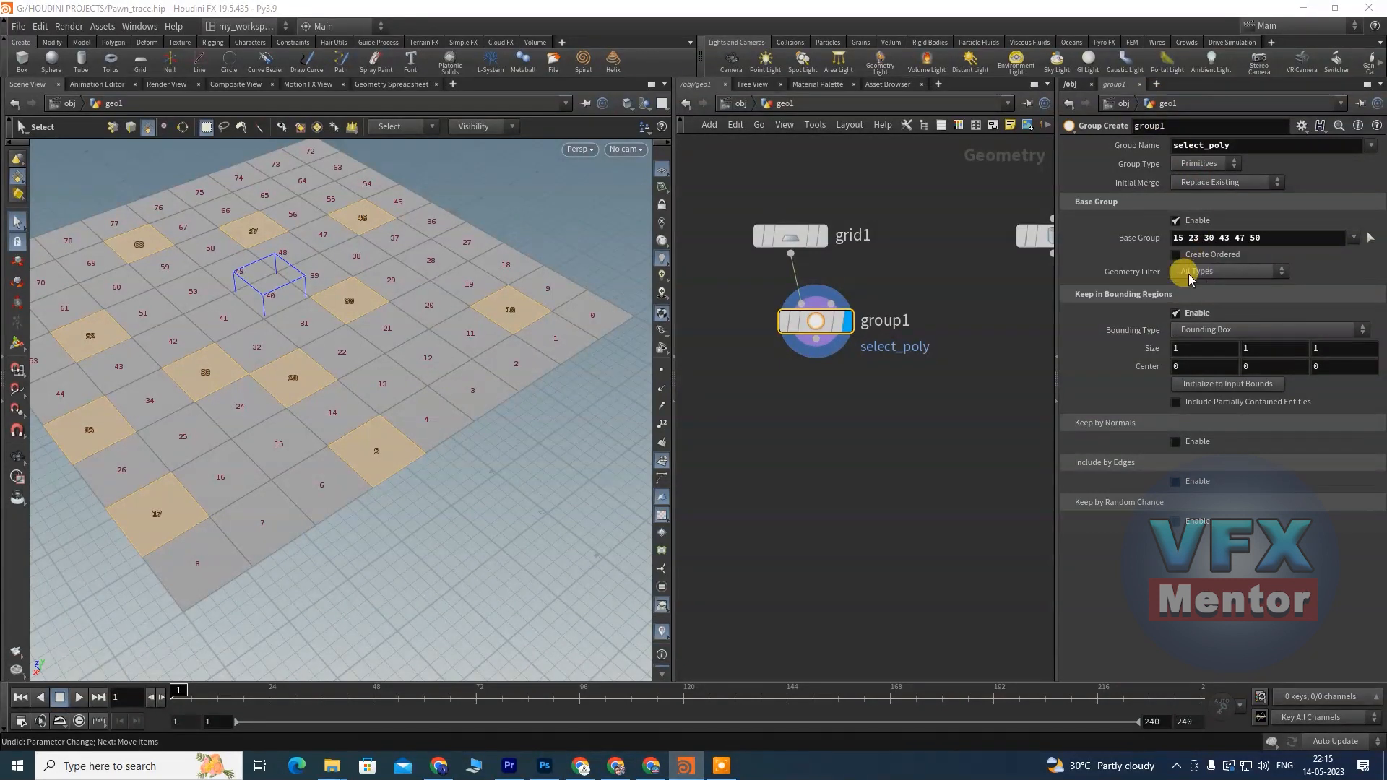
Step: Set the group node's Geometry Filter to Bezier Curve and look through the other filter types
{"action": "left_click", "coordinate": [1220, 279]}
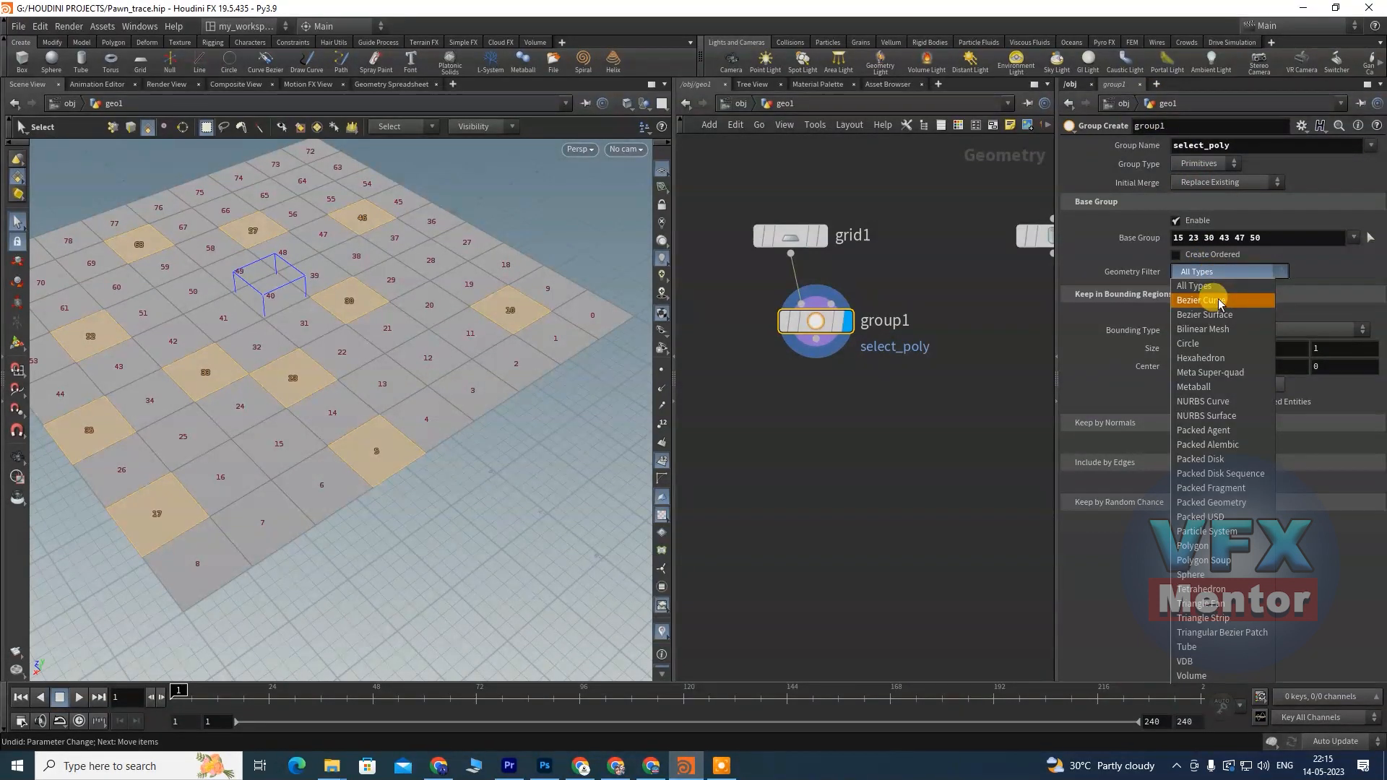
{"action": "left_click", "coordinate": [1219, 300]}
{"action": "left_click", "coordinate": [1216, 272]}
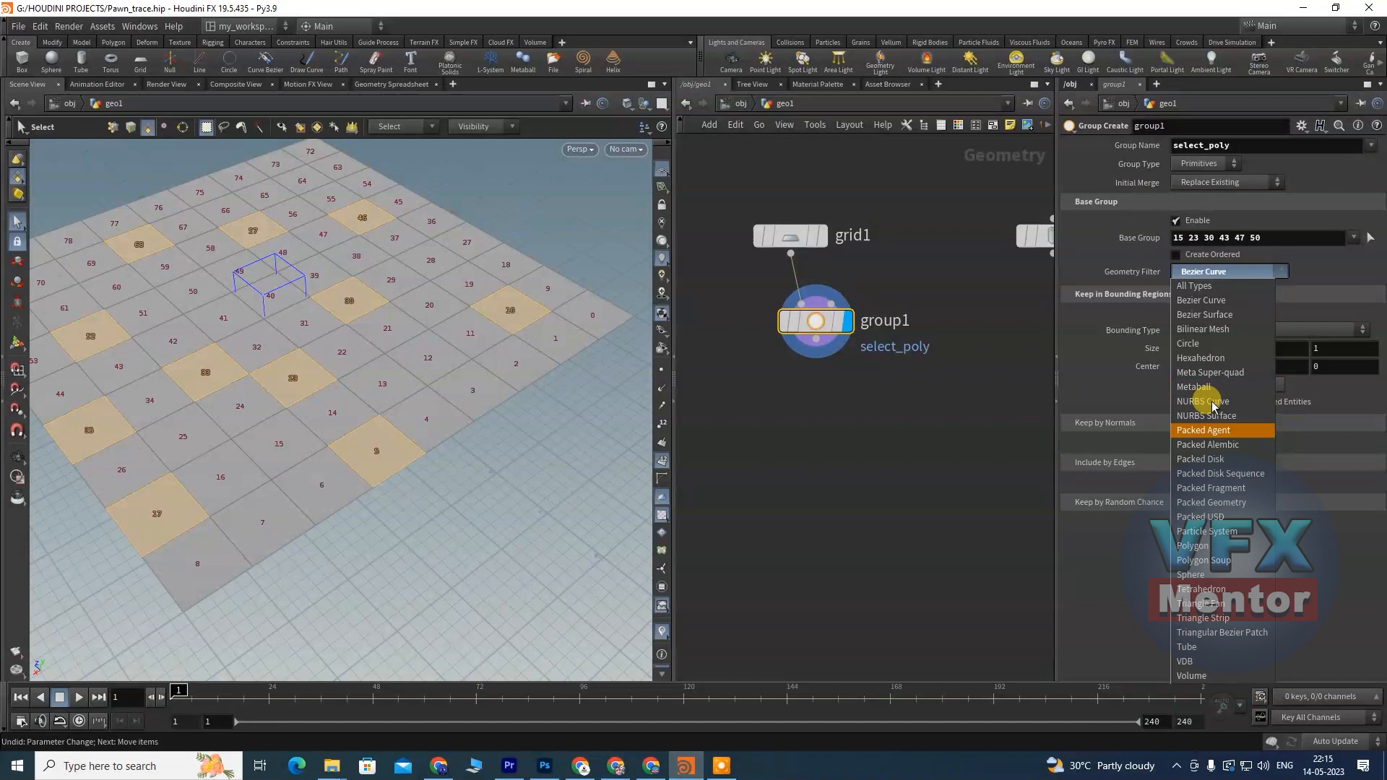
{"action": "left_click", "coordinate": [1361, 270]}
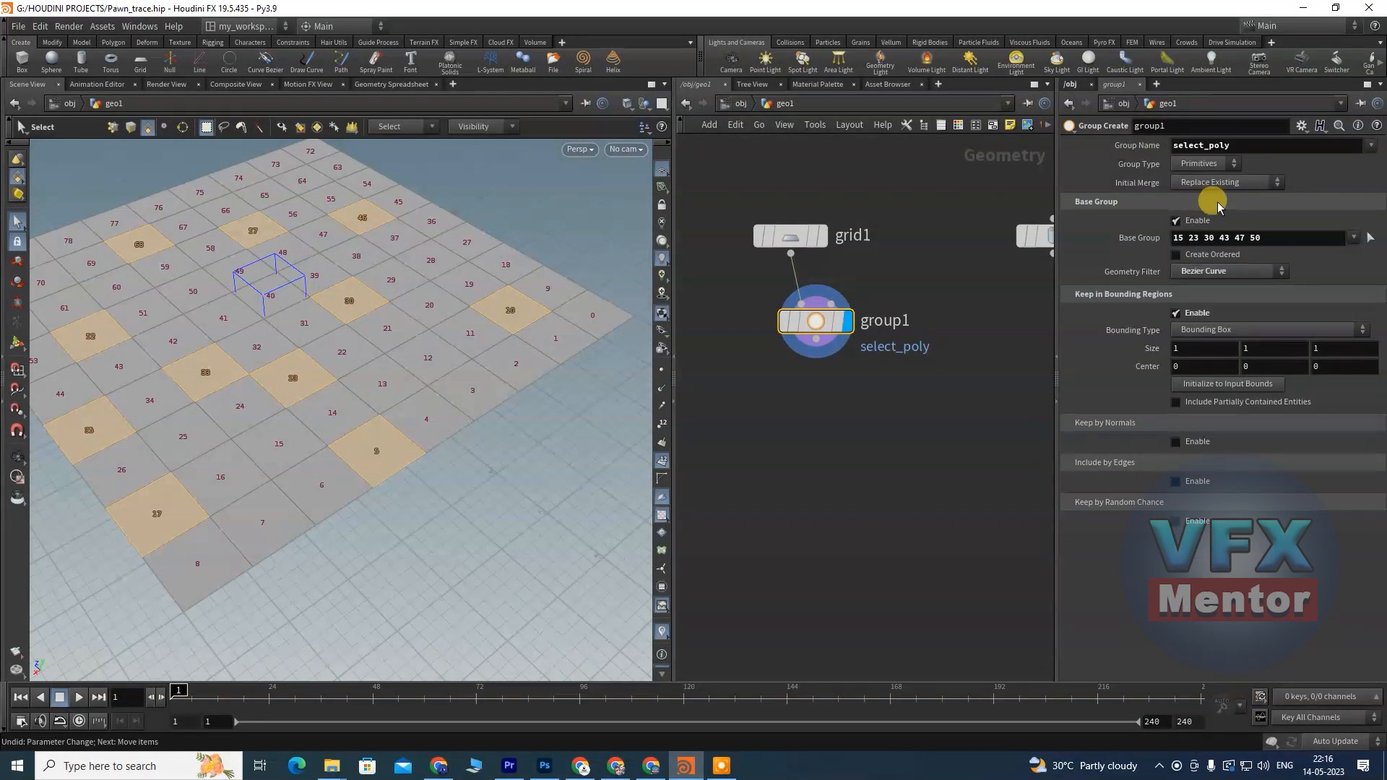
Step: Add a PolyExtrude node wired to the output of group1 and place it below the group node
{"action": "left_click_drag", "start_coordinate": [828, 349], "coordinate": [841, 518]}
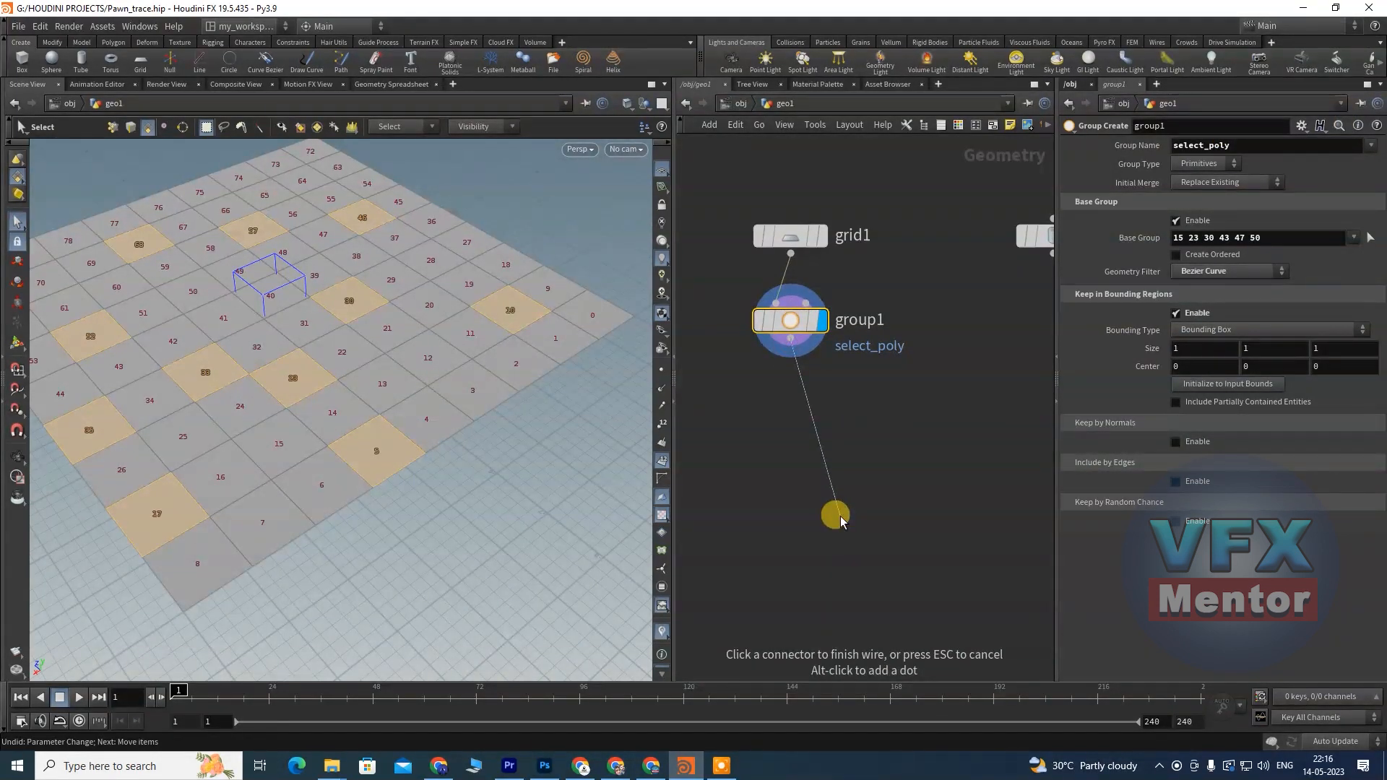
{"action": "key", "text": "Tab"}
{"action": "type", "text": "poly"}
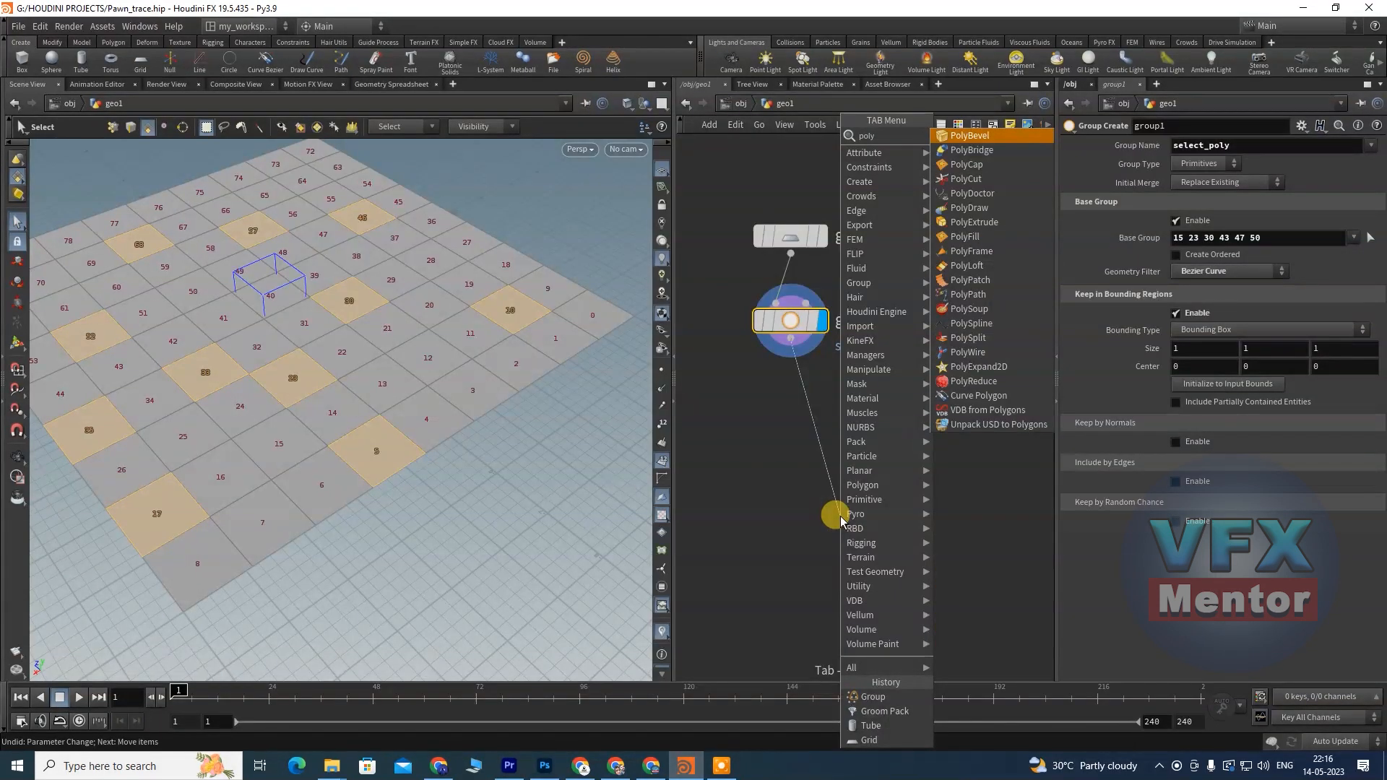
{"action": "left_click", "coordinate": [1001, 222]}
{"action": "left_click", "coordinate": [864, 515]}
{"action": "left_click_drag", "start_coordinate": [865, 514], "coordinate": [865, 466]}
{"action": "left_click", "coordinate": [872, 466]}
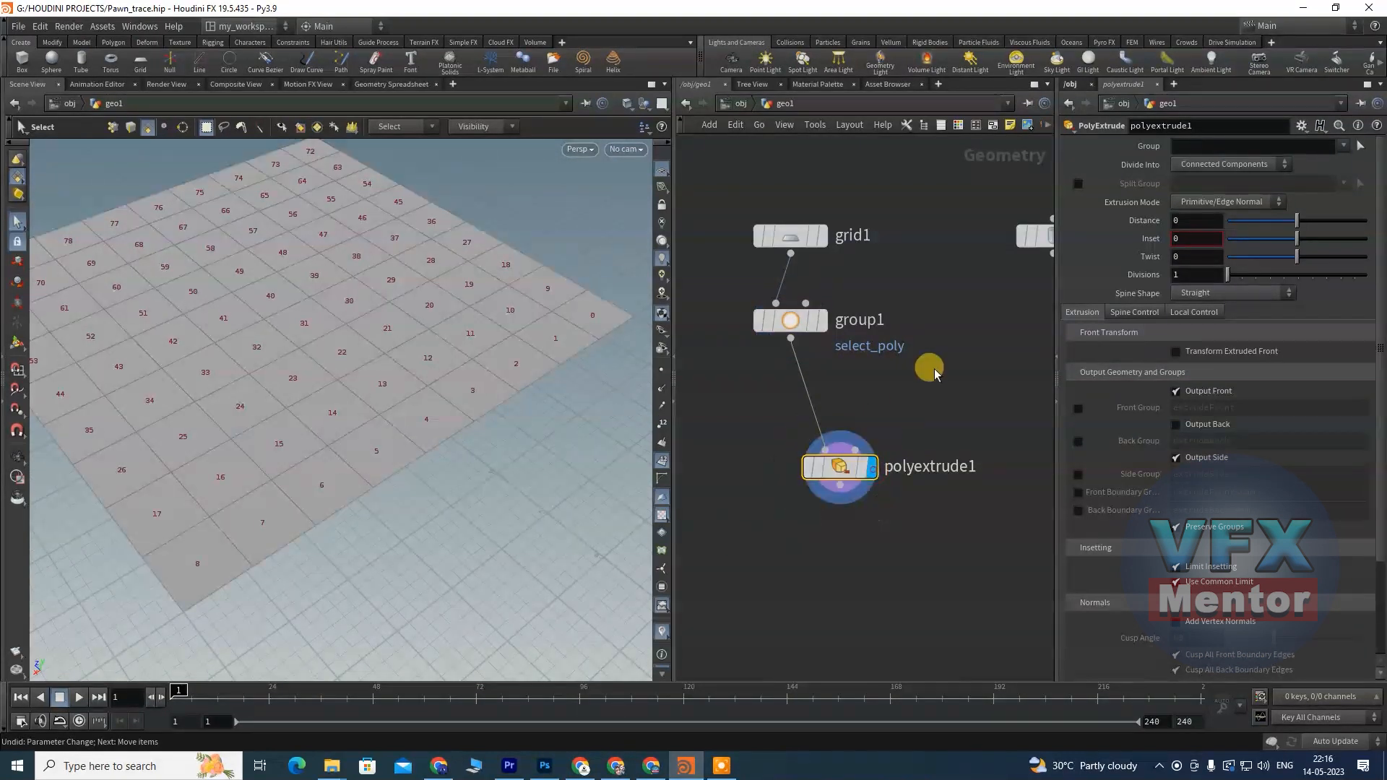
Step: Set the PolyExtrude Distance to 0.75 and raise it to 2.3 for the whole grid
{"action": "left_click_drag", "start_coordinate": [1308, 220], "coordinate": [1349, 214]}
{"action": "right_click_drag", "start_coordinate": [391, 499], "coordinate": [312, 495], "text": "alt"}
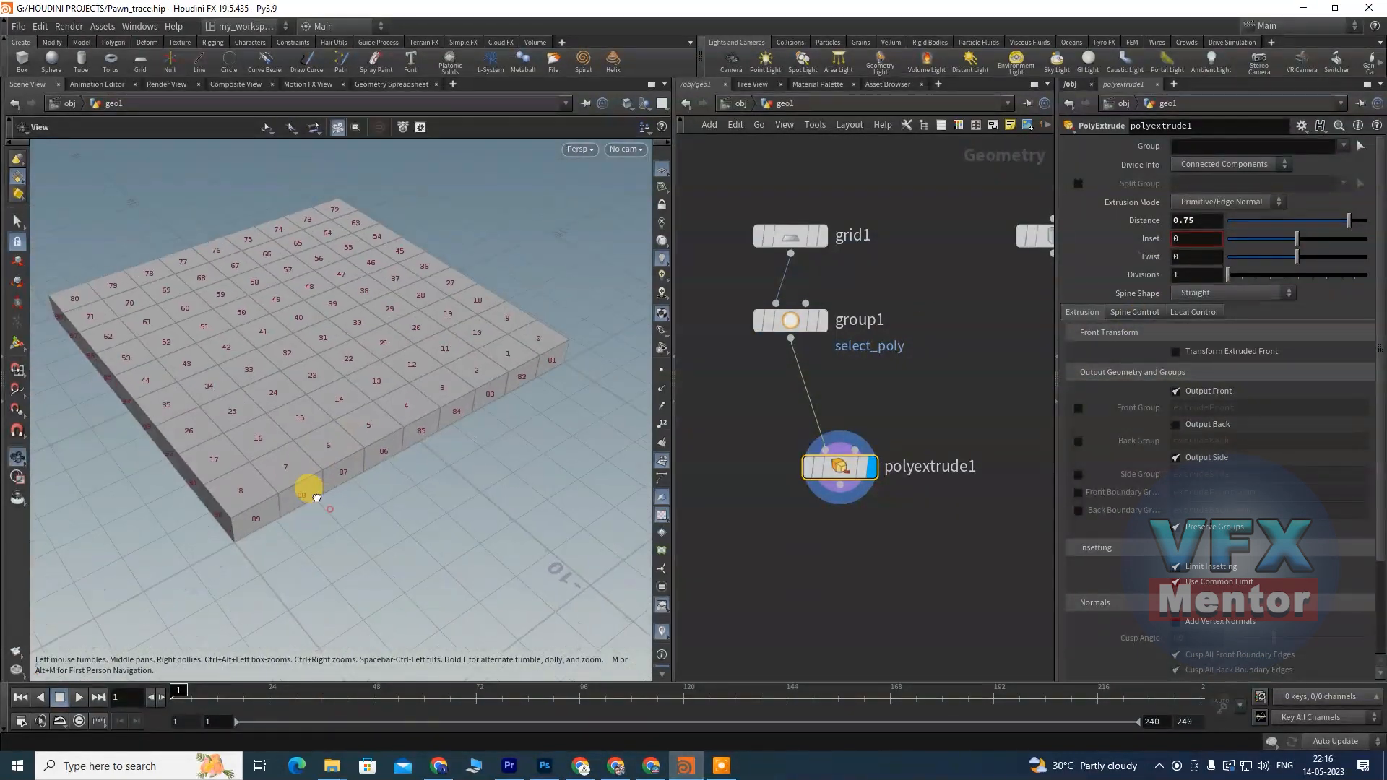
{"action": "left_click_drag", "start_coordinate": [312, 496], "coordinate": [353, 468], "text": "alt"}
{"action": "right_click_drag", "start_coordinate": [353, 468], "coordinate": [366, 441], "text": "alt"}
{"action": "left_click_drag", "start_coordinate": [390, 446], "coordinate": [376, 476], "text": "alt"}
{"action": "right_click_drag", "start_coordinate": [376, 475], "coordinate": [449, 421], "text": "alt"}
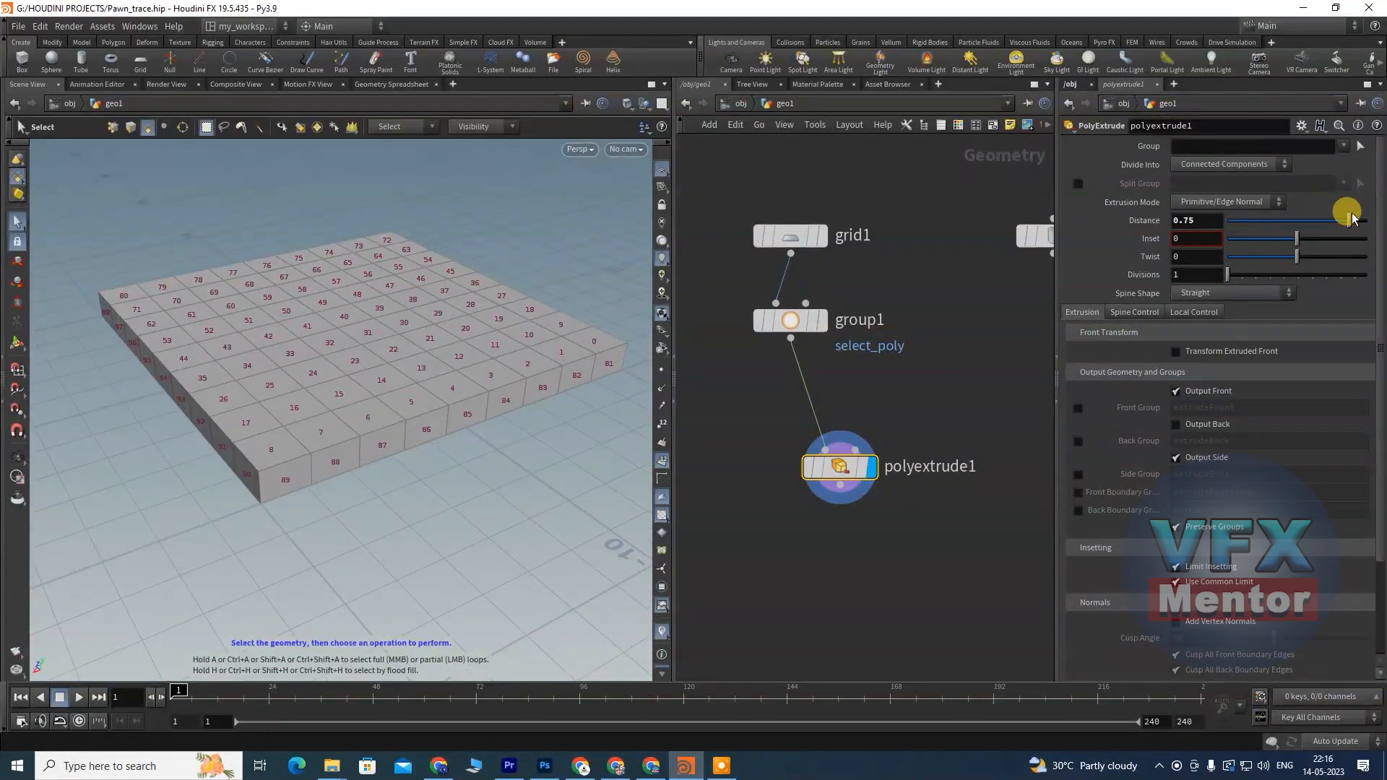
{"action": "left_click_drag", "start_coordinate": [1349, 215], "coordinate": [1369, 216]}
{"action": "left_click_drag", "start_coordinate": [1135, 219], "coordinate": [1182, 226]}
{"action": "middle_click_drag", "start_coordinate": [1190, 221], "coordinate": [1286, 208]}
{"action": "left_click_drag", "start_coordinate": [830, 470], "coordinate": [847, 456]}
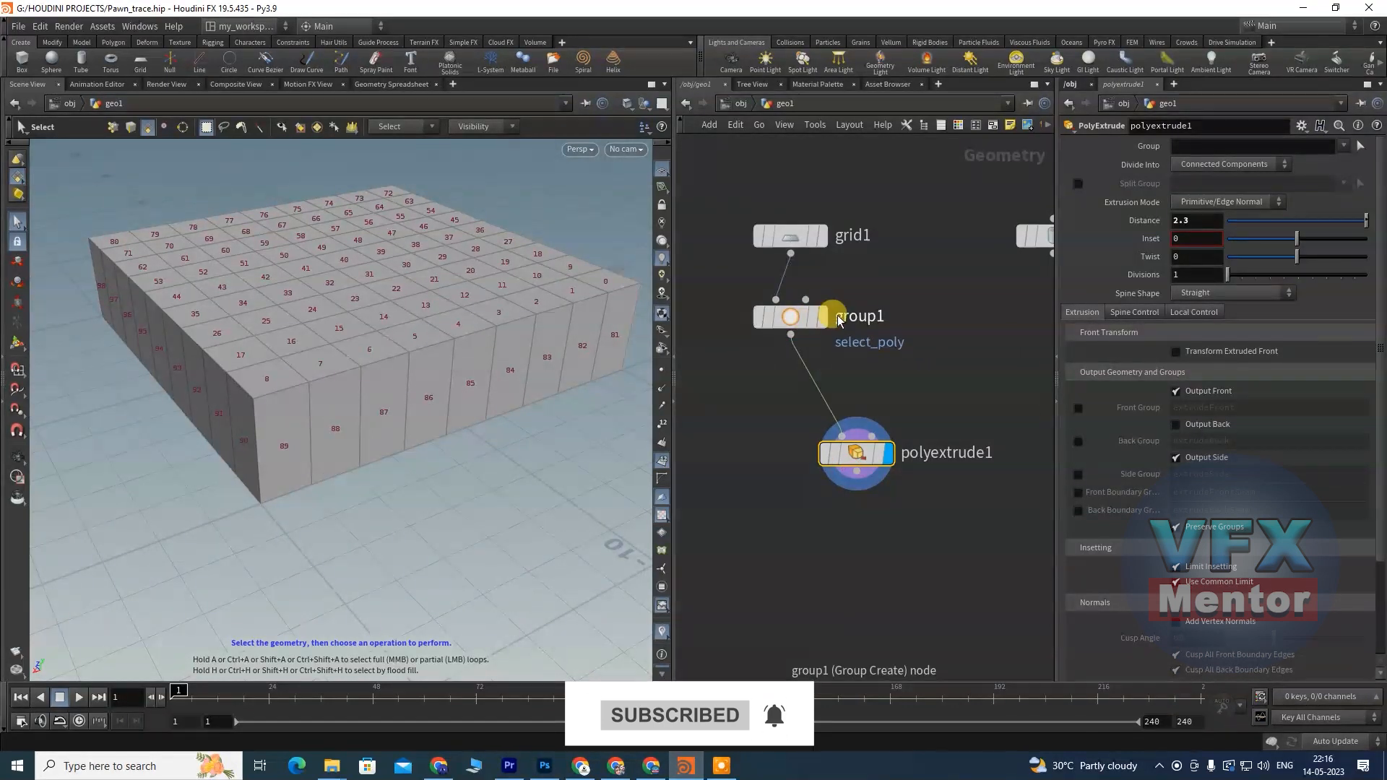
Step: Compare the display of group1 with the extruded result and limit the PolyExtrude Group to select_poly
{"action": "left_click", "coordinate": [821, 318]}
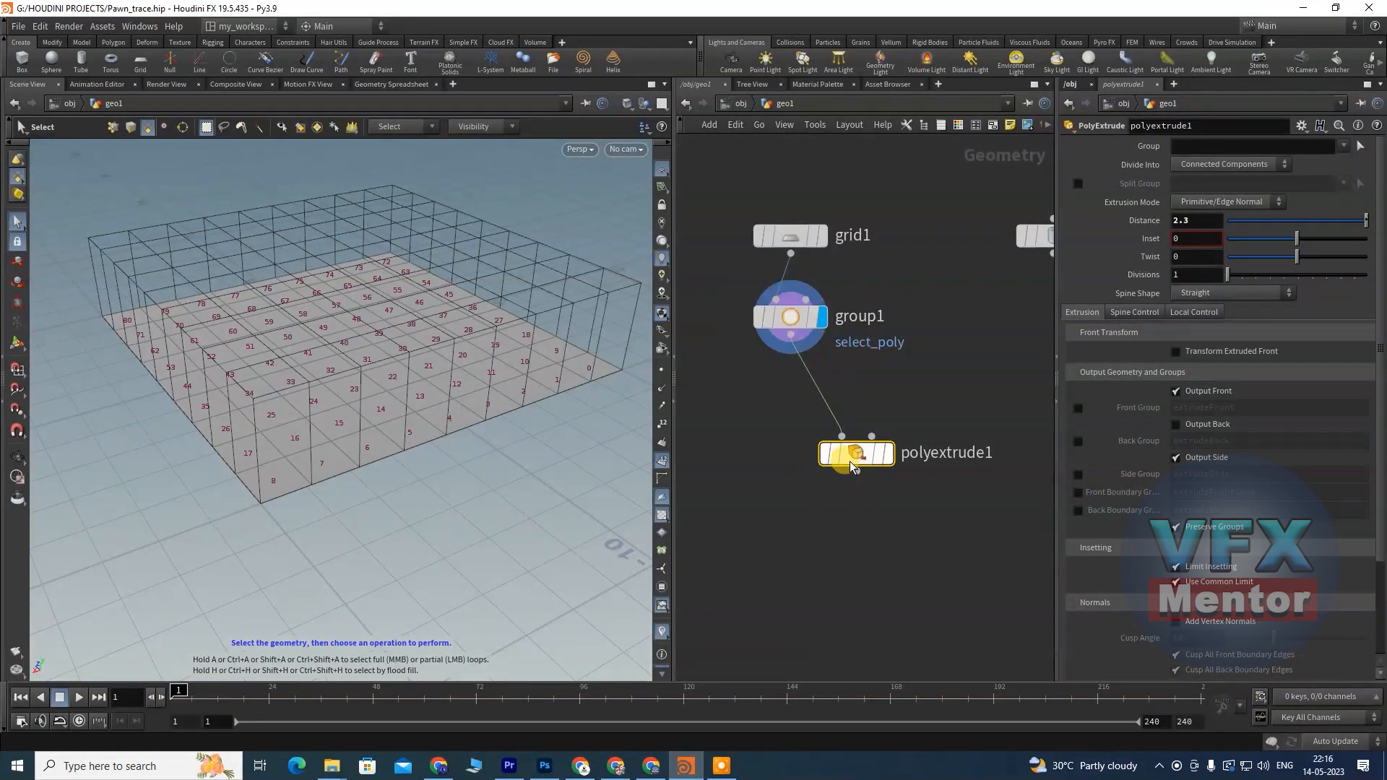
{"action": "mouse_move", "coordinate": [867, 463]}
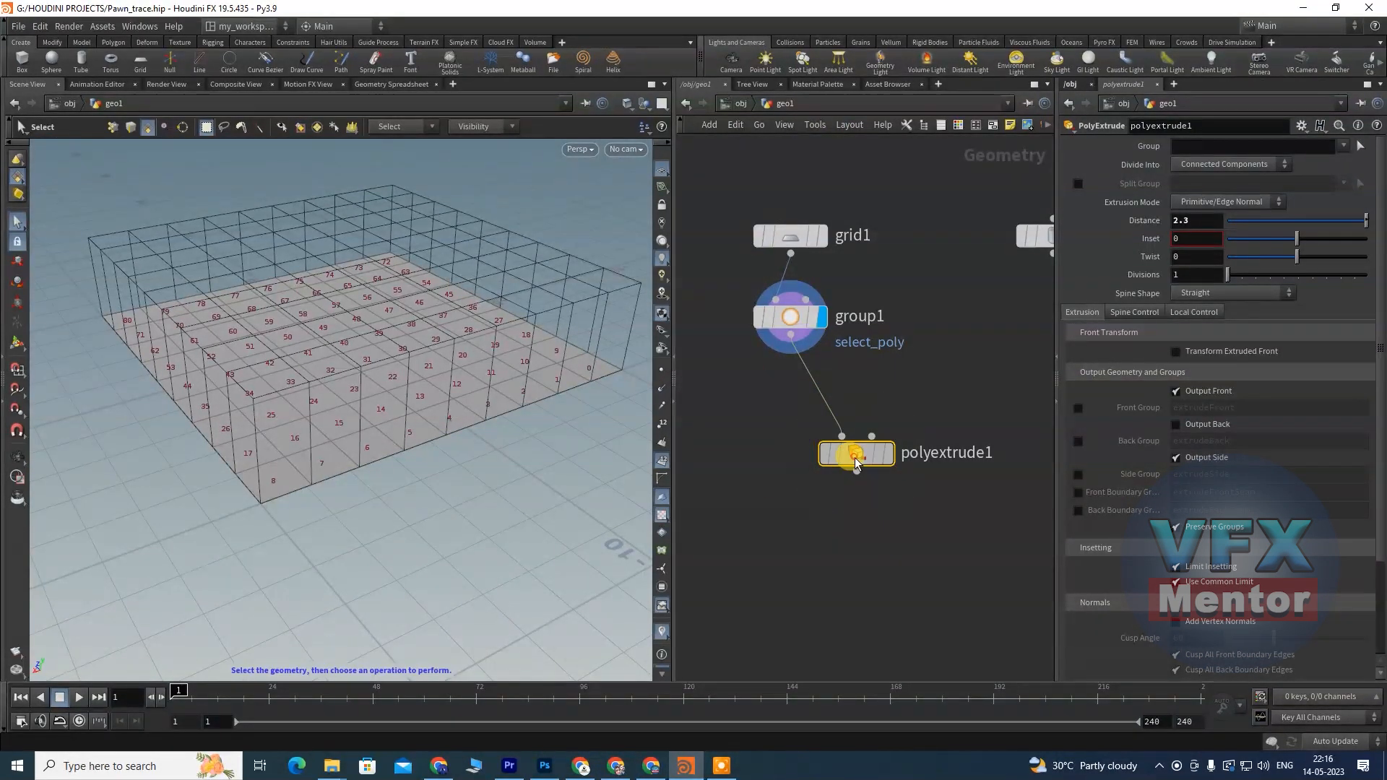
{"action": "left_click", "coordinate": [887, 454]}
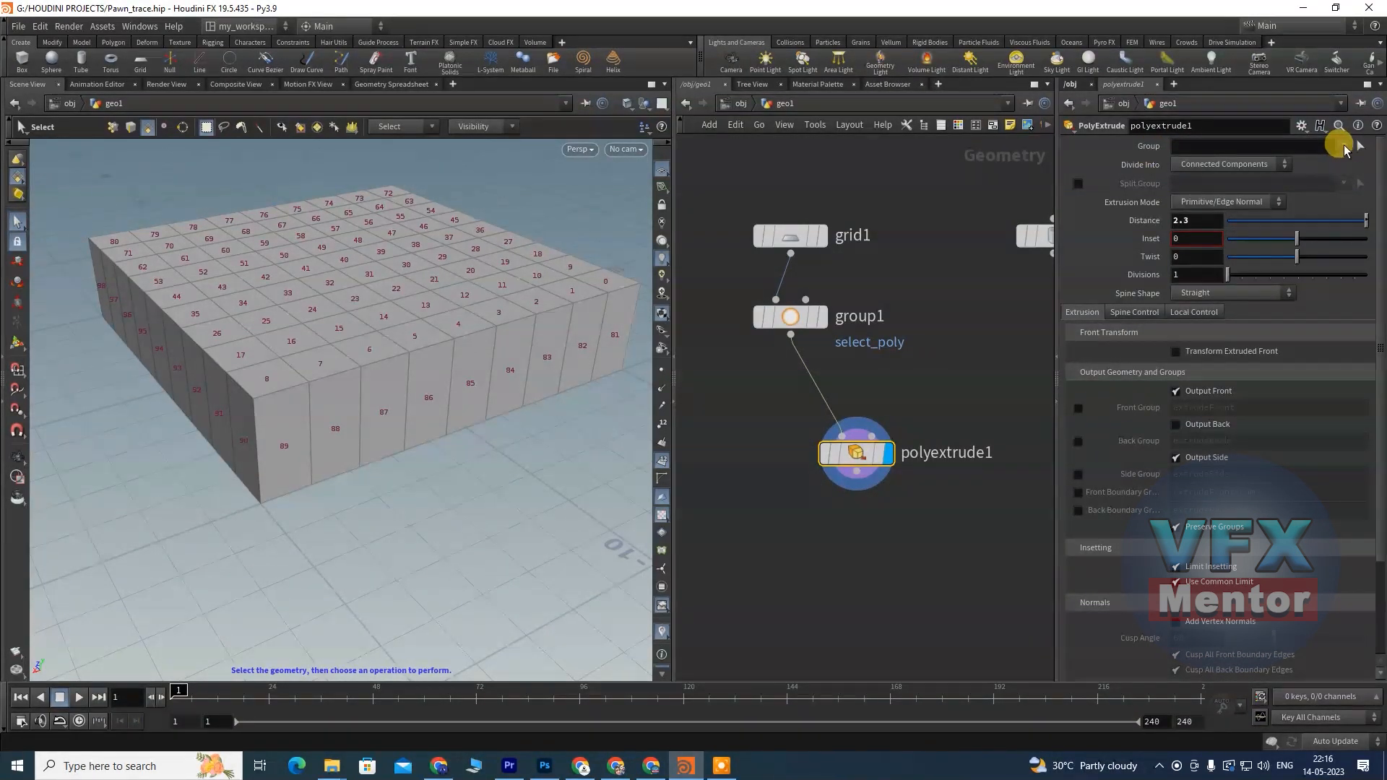
{"action": "left_click", "coordinate": [1322, 162]}
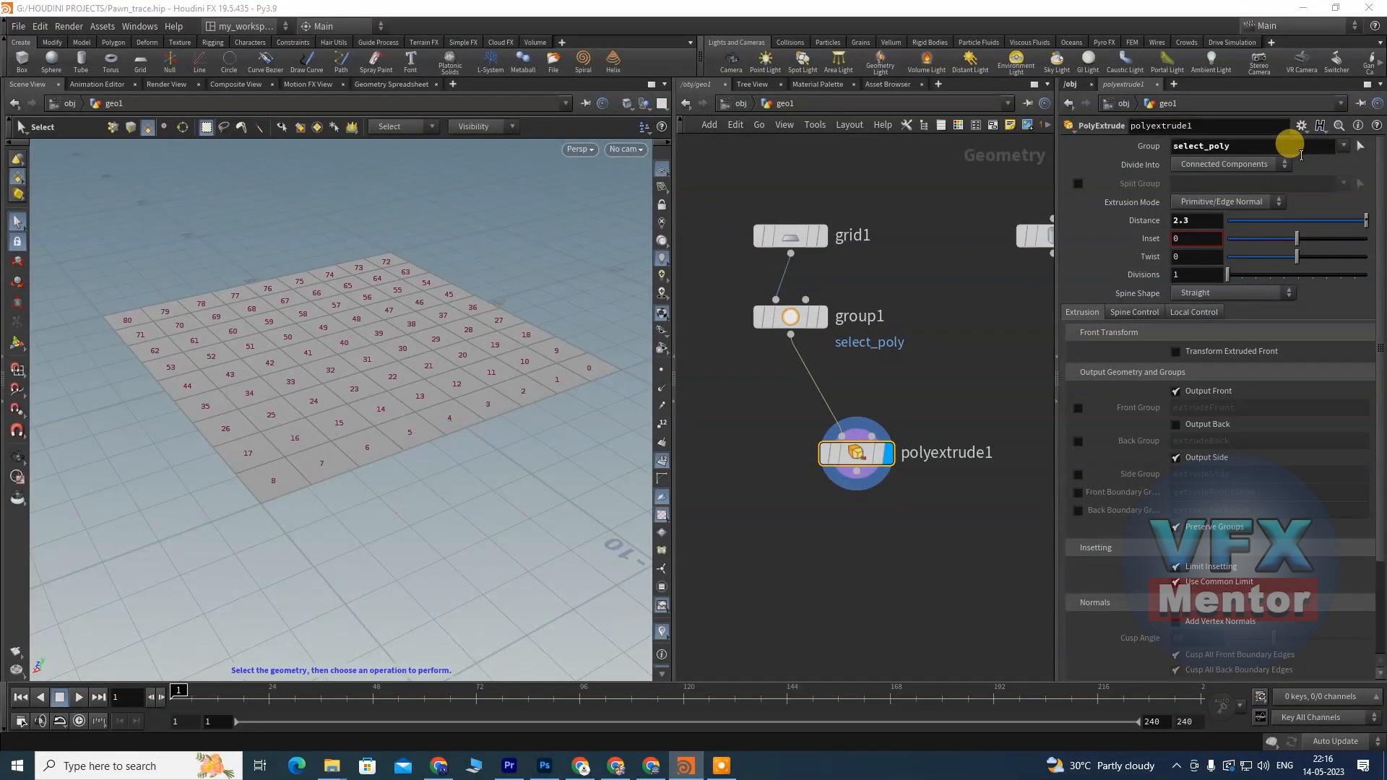
{"action": "mouse_move", "coordinate": [859, 461]}
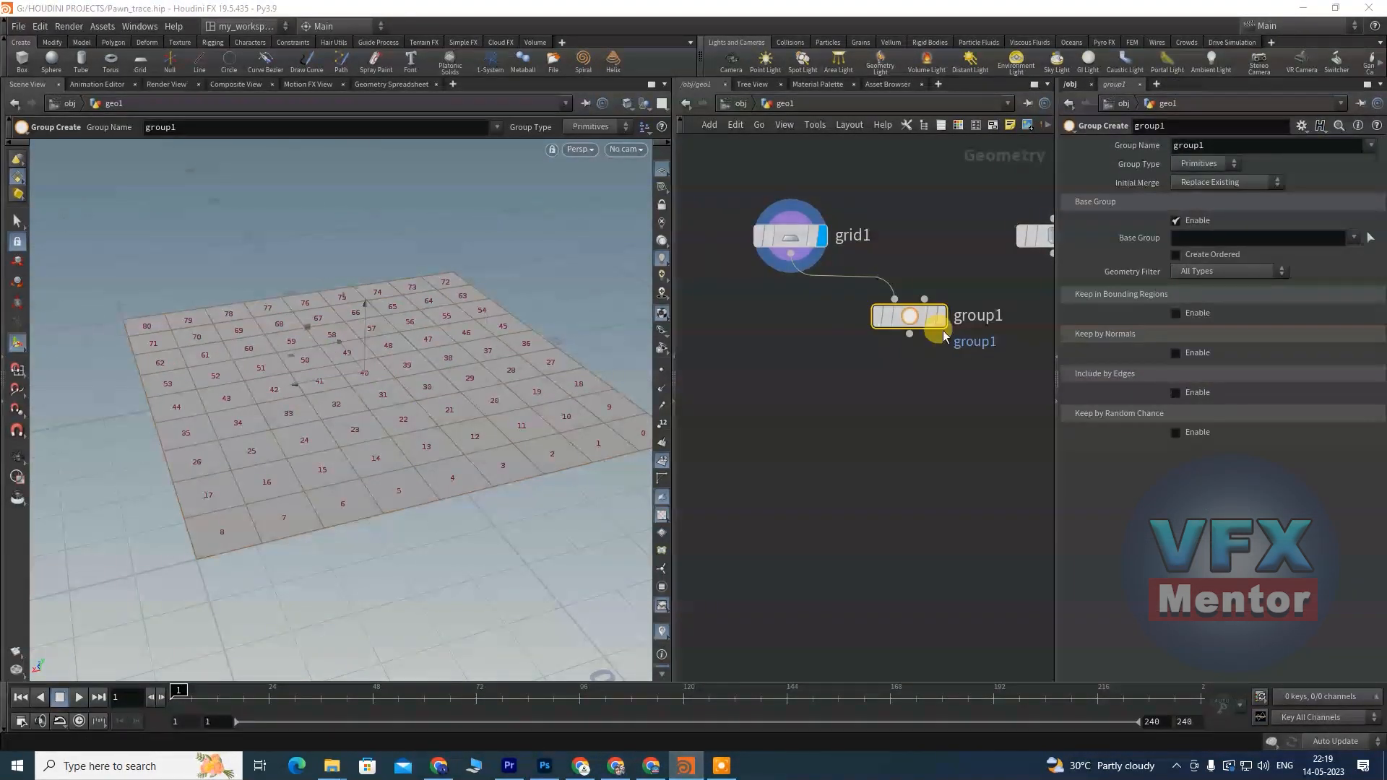
{"action": "left_click_drag", "start_coordinate": [943, 331], "coordinate": [864, 339]}
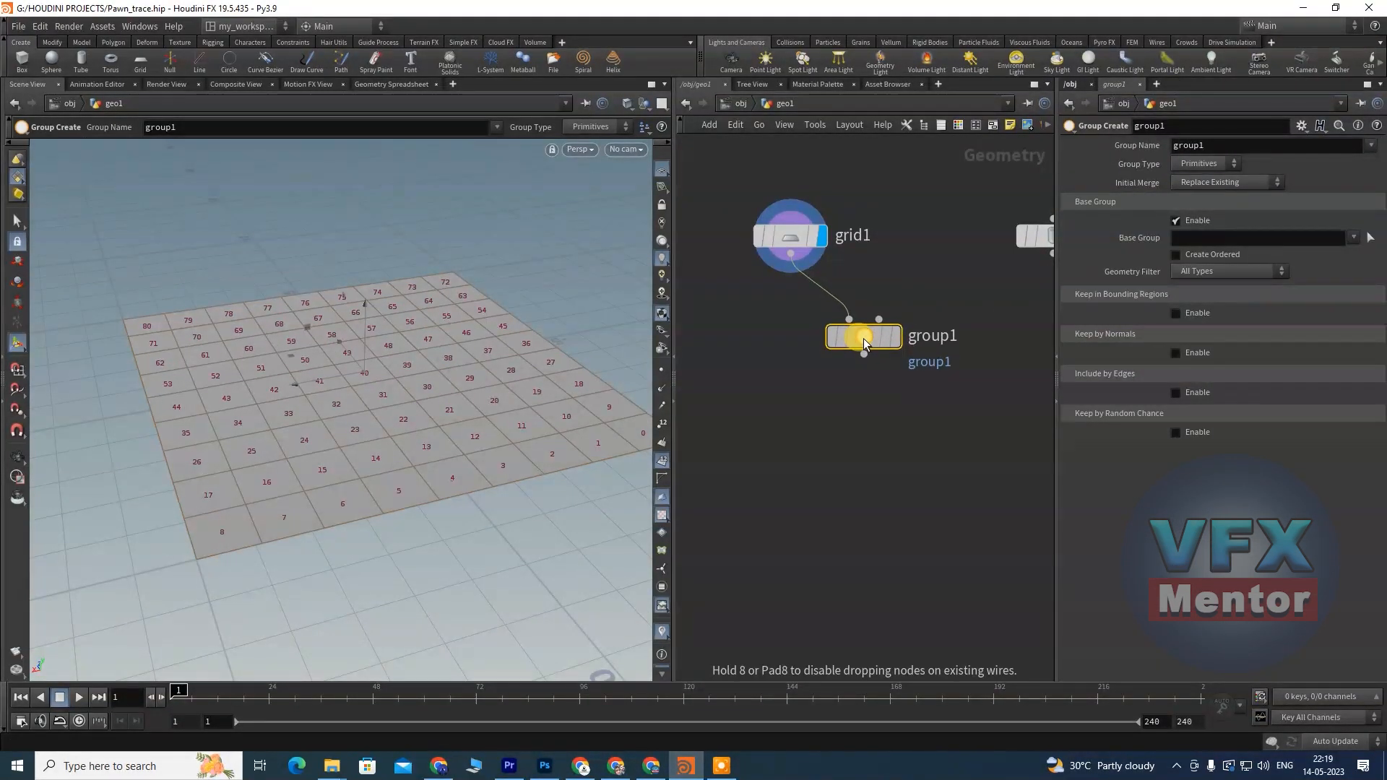
{"action": "left_click", "coordinate": [896, 336]}
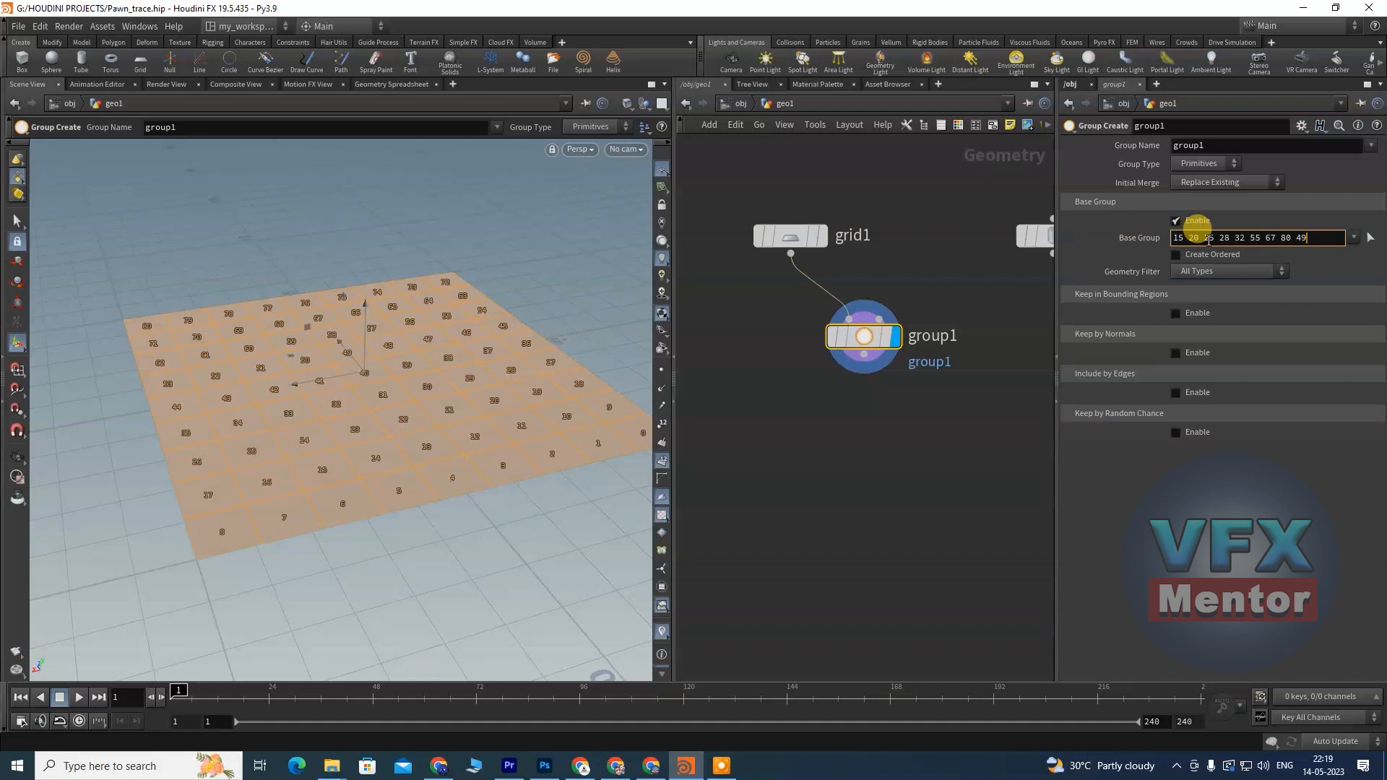
{"action": "key", "text": "Return"}
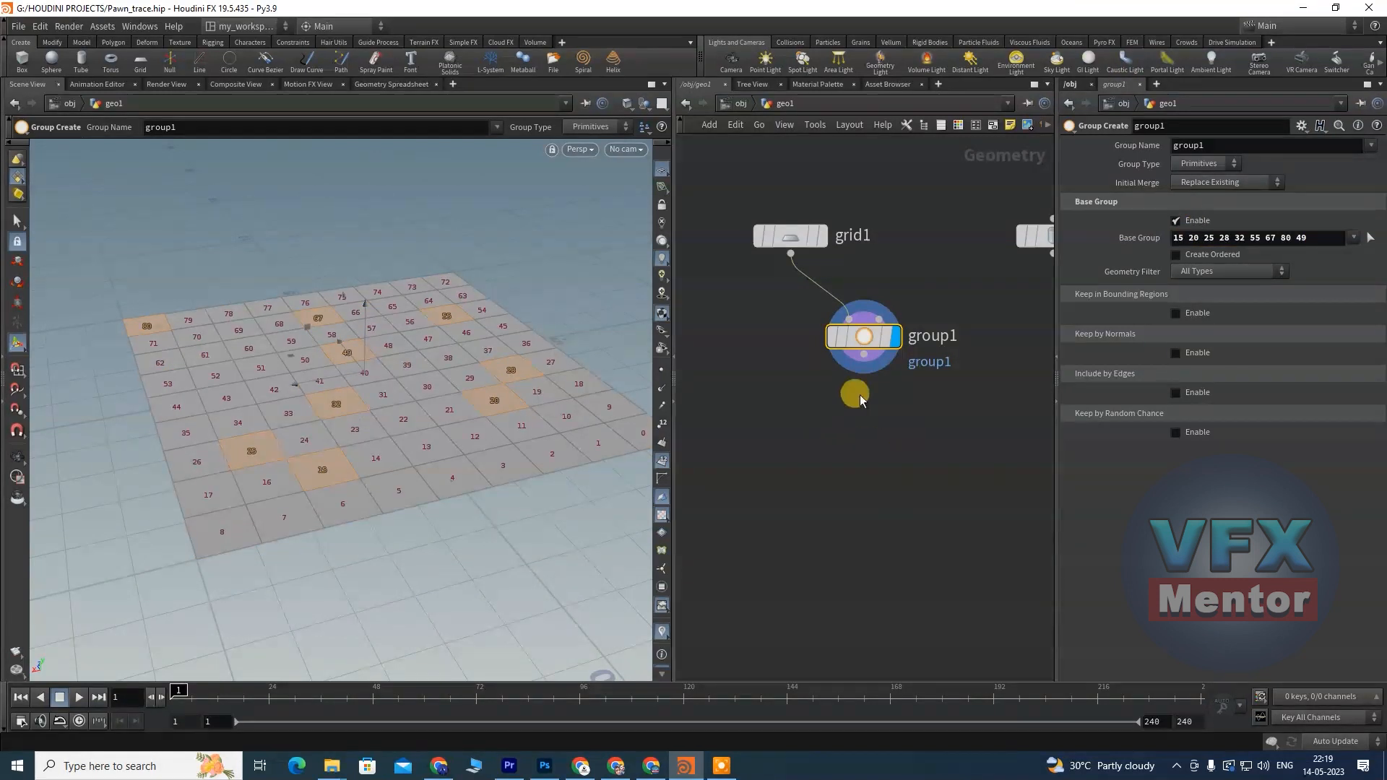
Step: Name the group poly_ext, wire a new PolyExtrude node to the output of group1, and display it
{"action": "left_click_drag", "start_coordinate": [1214, 145], "coordinate": [1149, 147]}
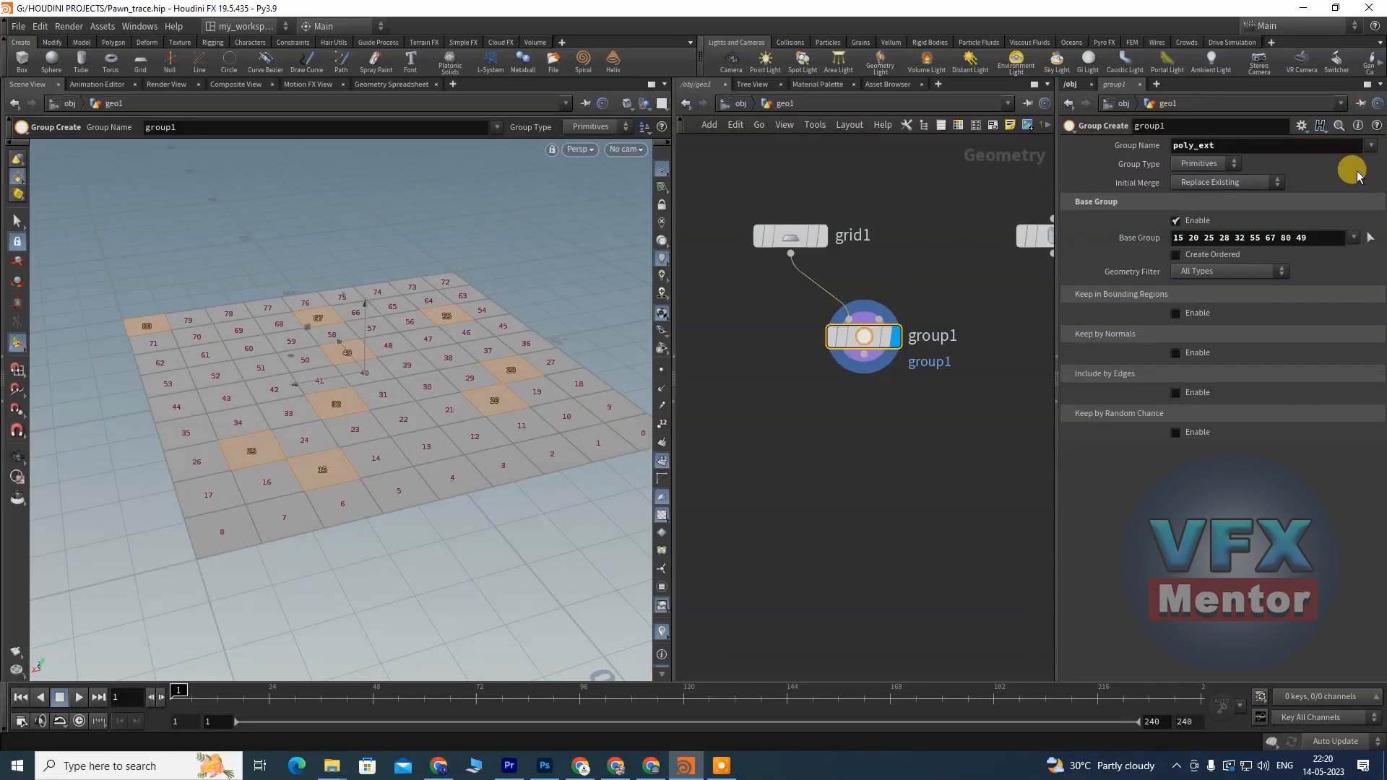
{"action": "left_click", "coordinate": [866, 349]}
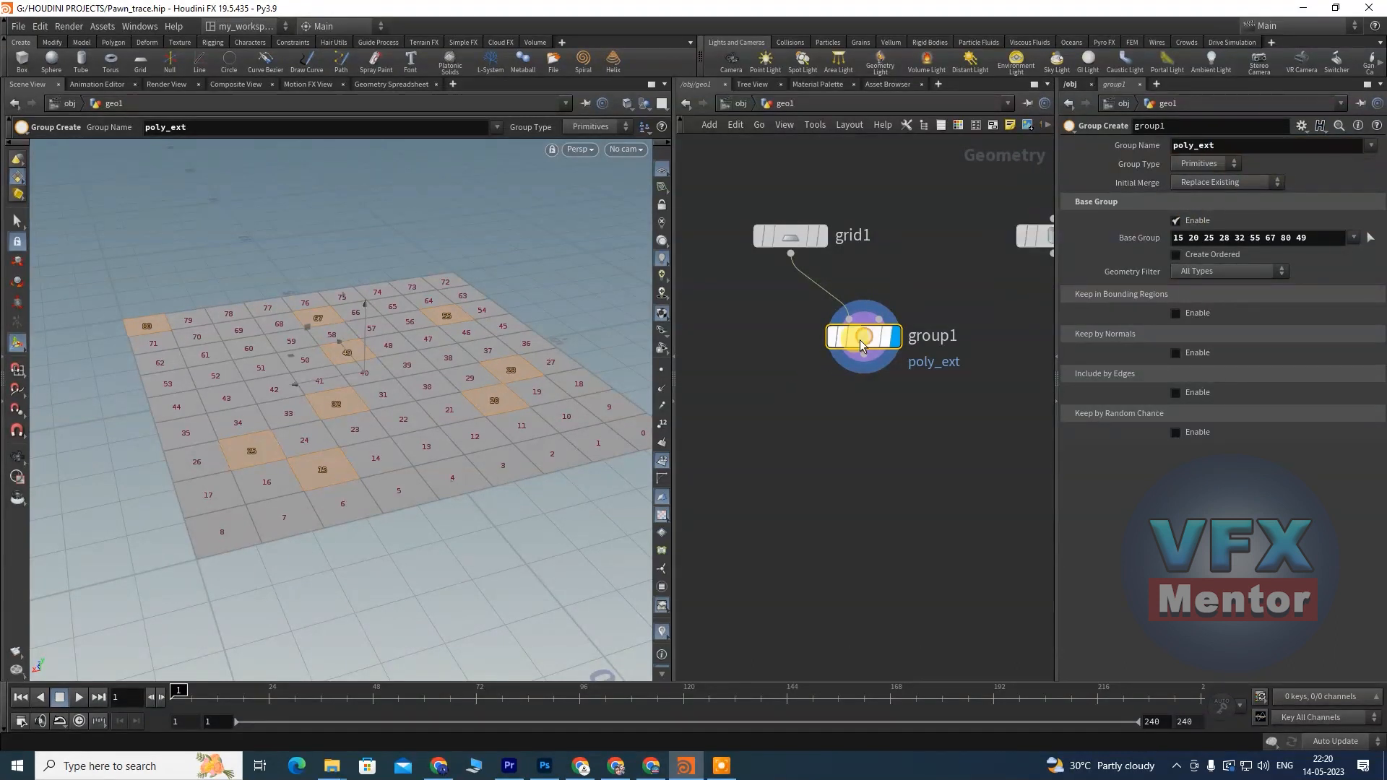
{"action": "left_click_drag", "start_coordinate": [865, 354], "coordinate": [896, 442]}
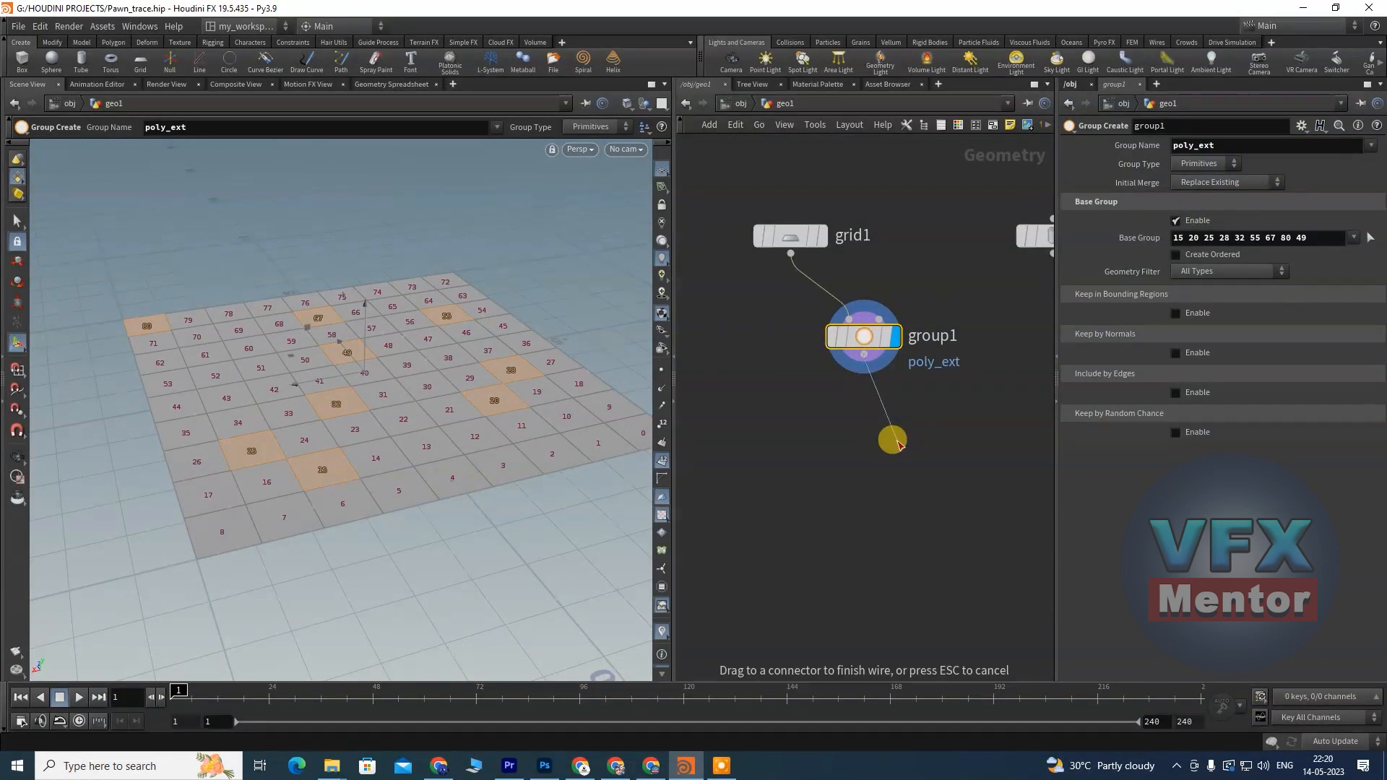
{"action": "key", "text": "Tab"}
{"action": "type", "text": "poly"}
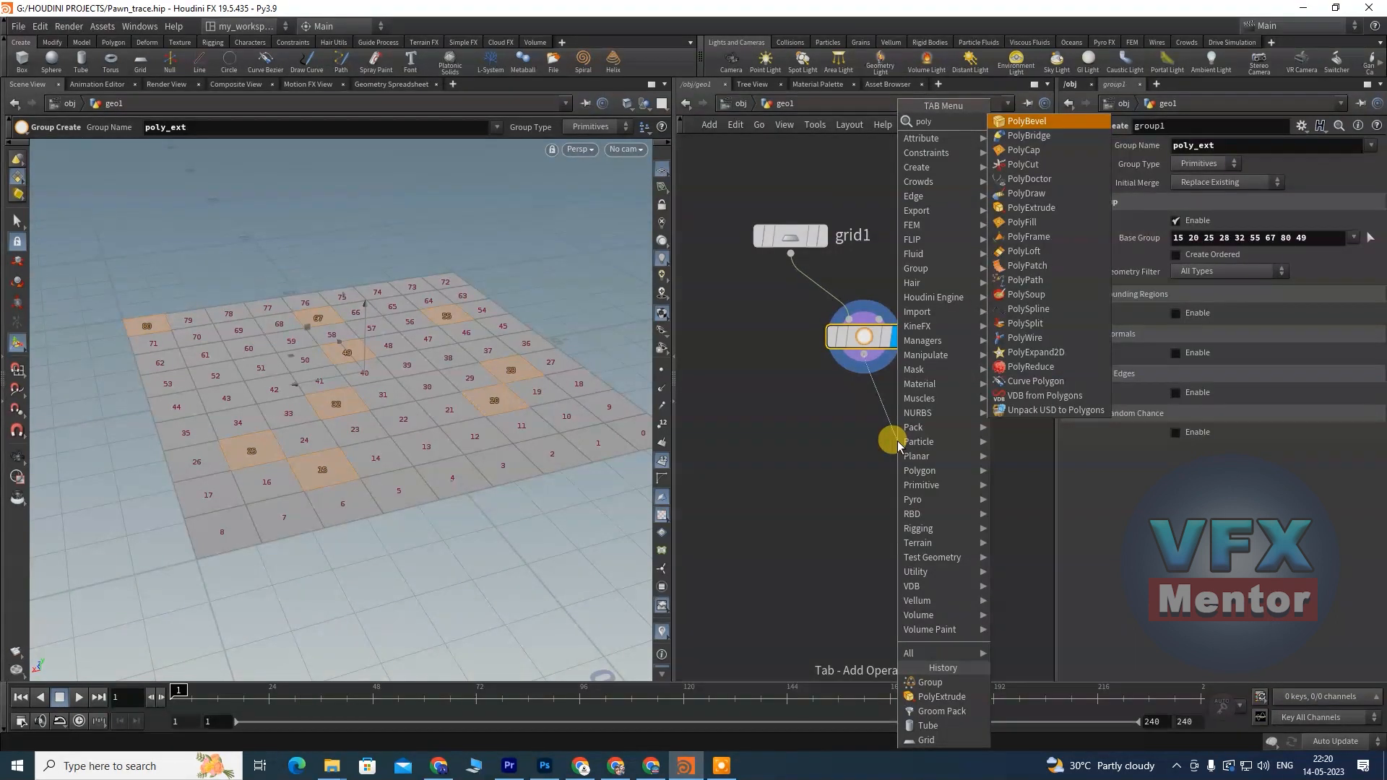
{"action": "left_click", "coordinate": [1051, 208]}
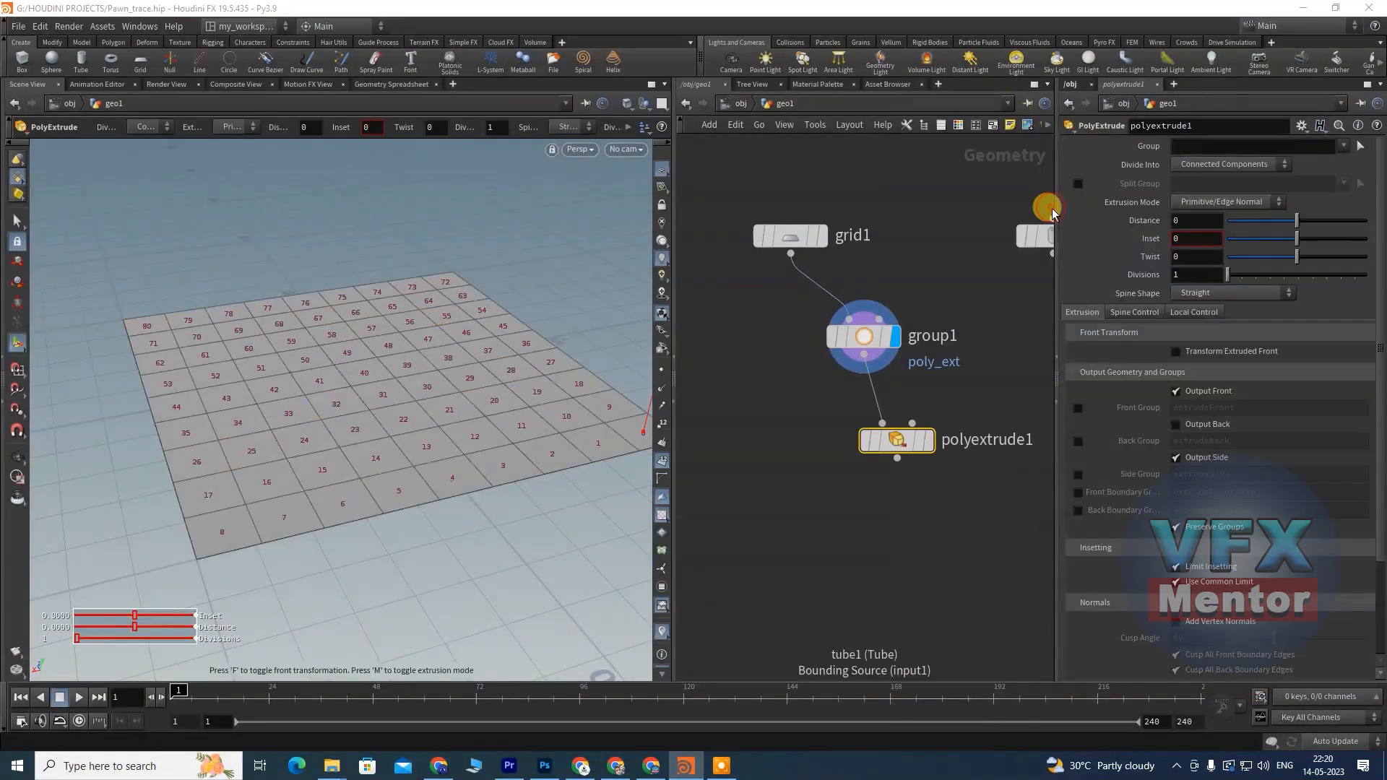
{"action": "left_click", "coordinate": [928, 441]}
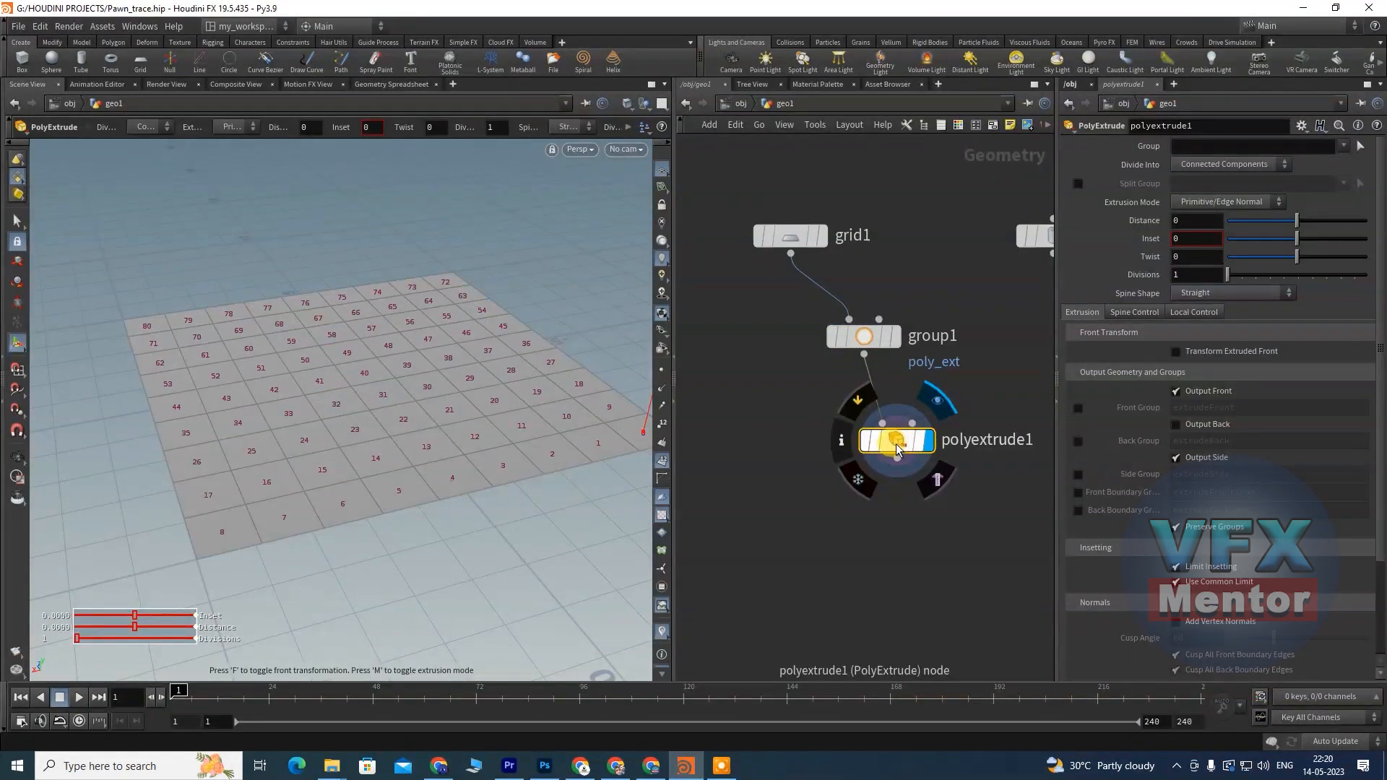
Step: Limit the PolyExtrude to the poly_ext group and set its Inset to 0.21 and Distance to 2.4
{"action": "left_click_drag", "start_coordinate": [1296, 217], "coordinate": [1337, 155]}
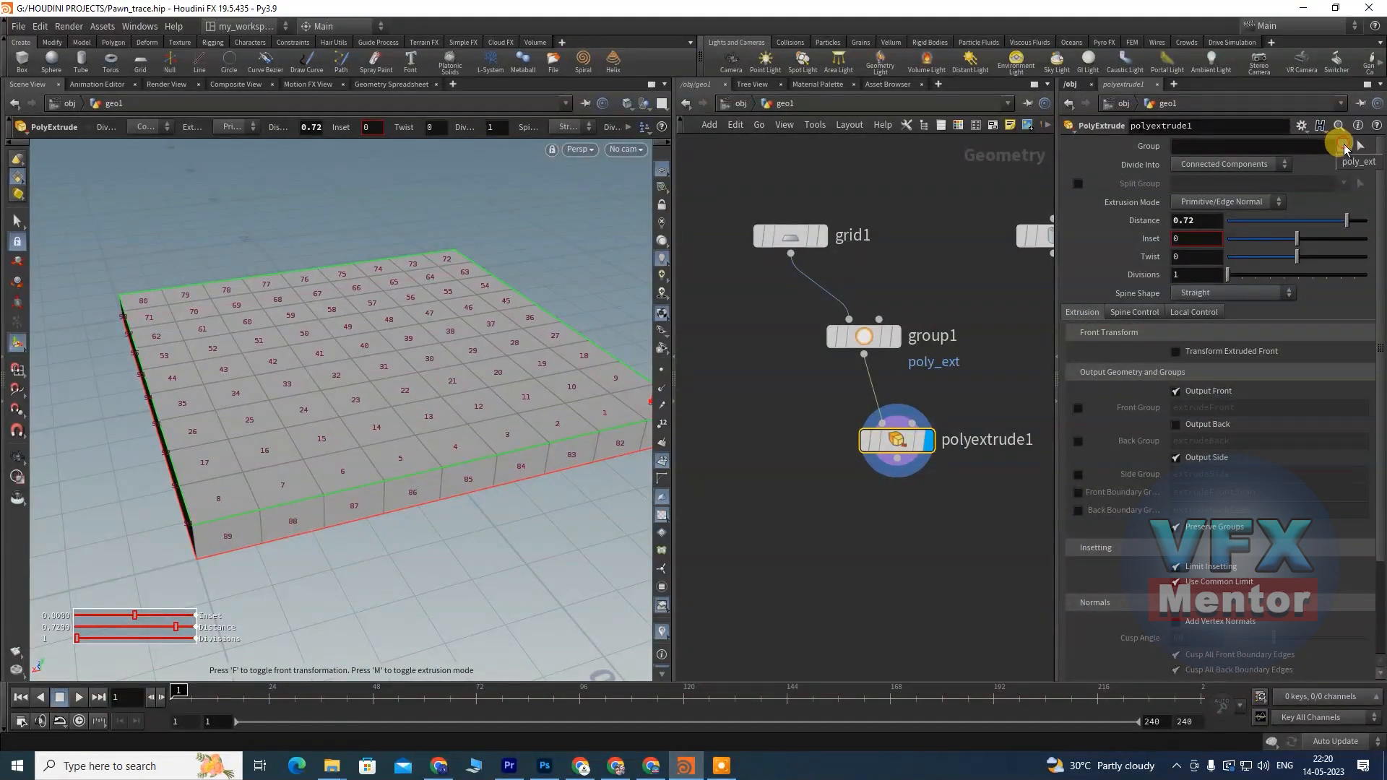
{"action": "left_click", "coordinate": [1357, 162]}
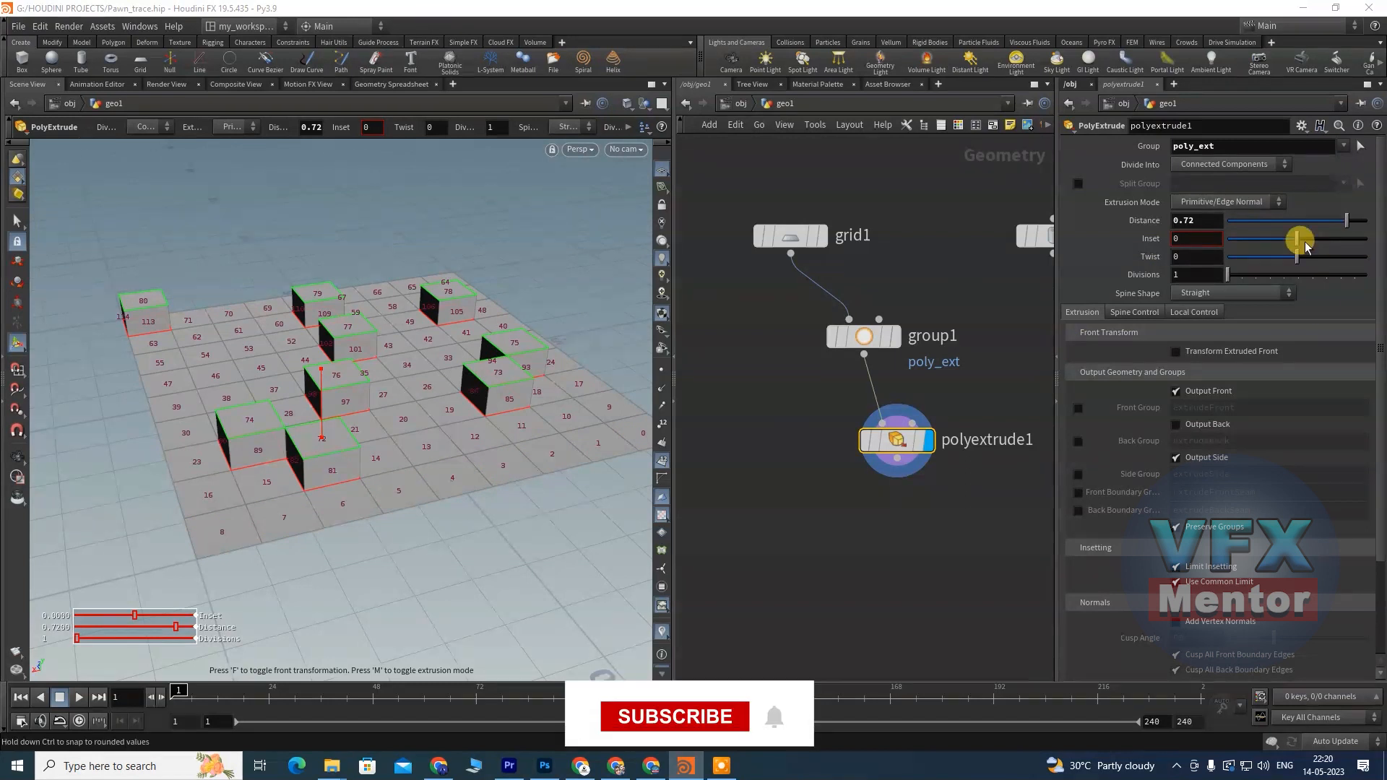
{"action": "left_click_drag", "start_coordinate": [1296, 236], "coordinate": [1311, 238]}
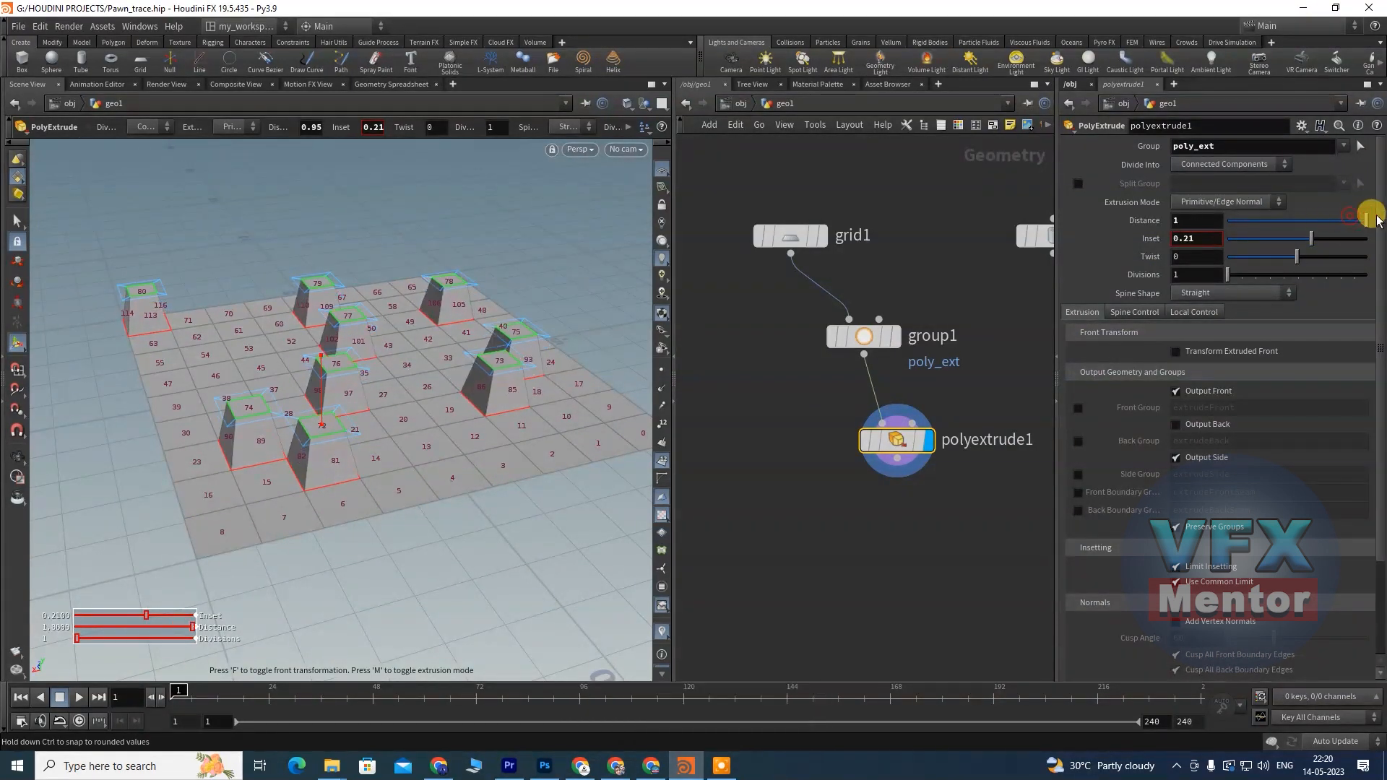
{"action": "middle_click_drag", "start_coordinate": [1197, 219], "coordinate": [1299, 216]}
{"action": "key", "text": "Escape"}
{"action": "left_click_drag", "start_coordinate": [289, 443], "coordinate": [288, 404]}
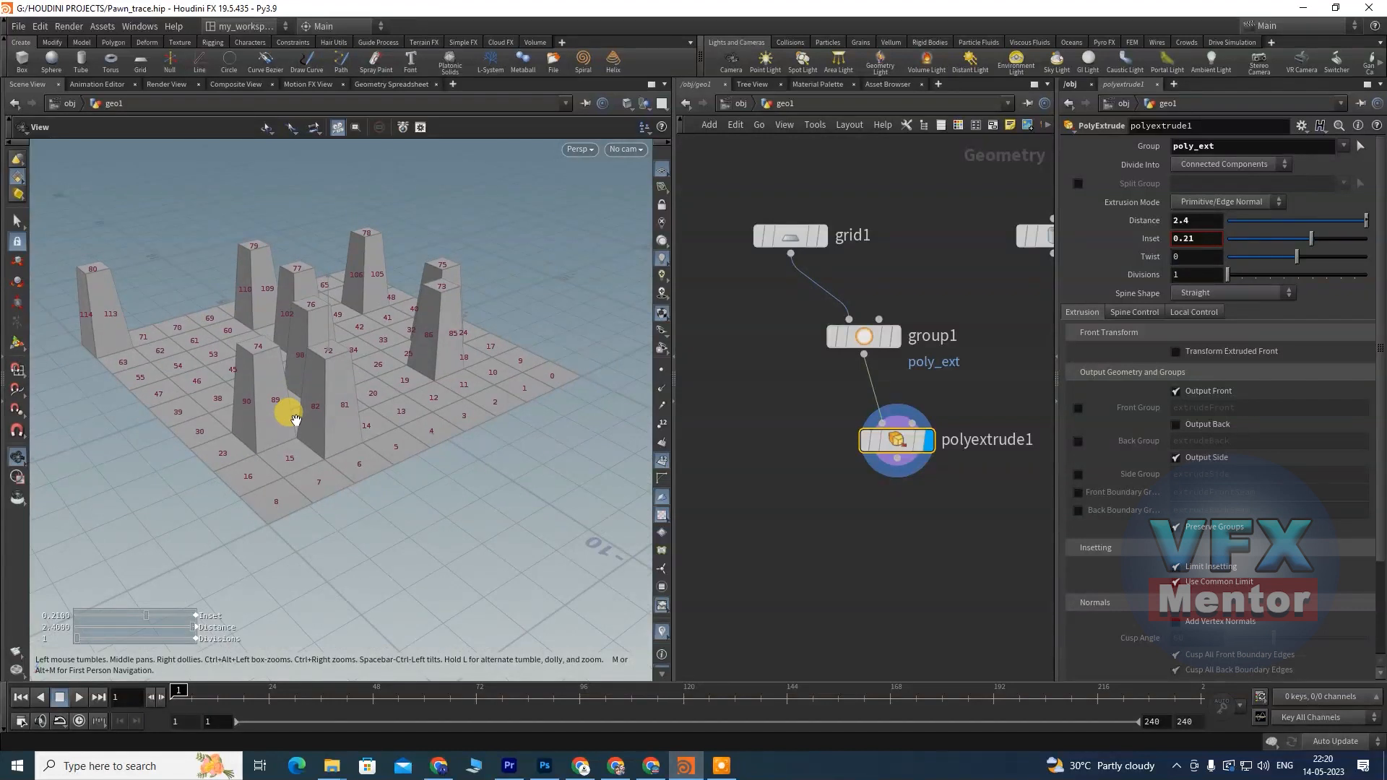
{"action": "key", "text": "Return"}
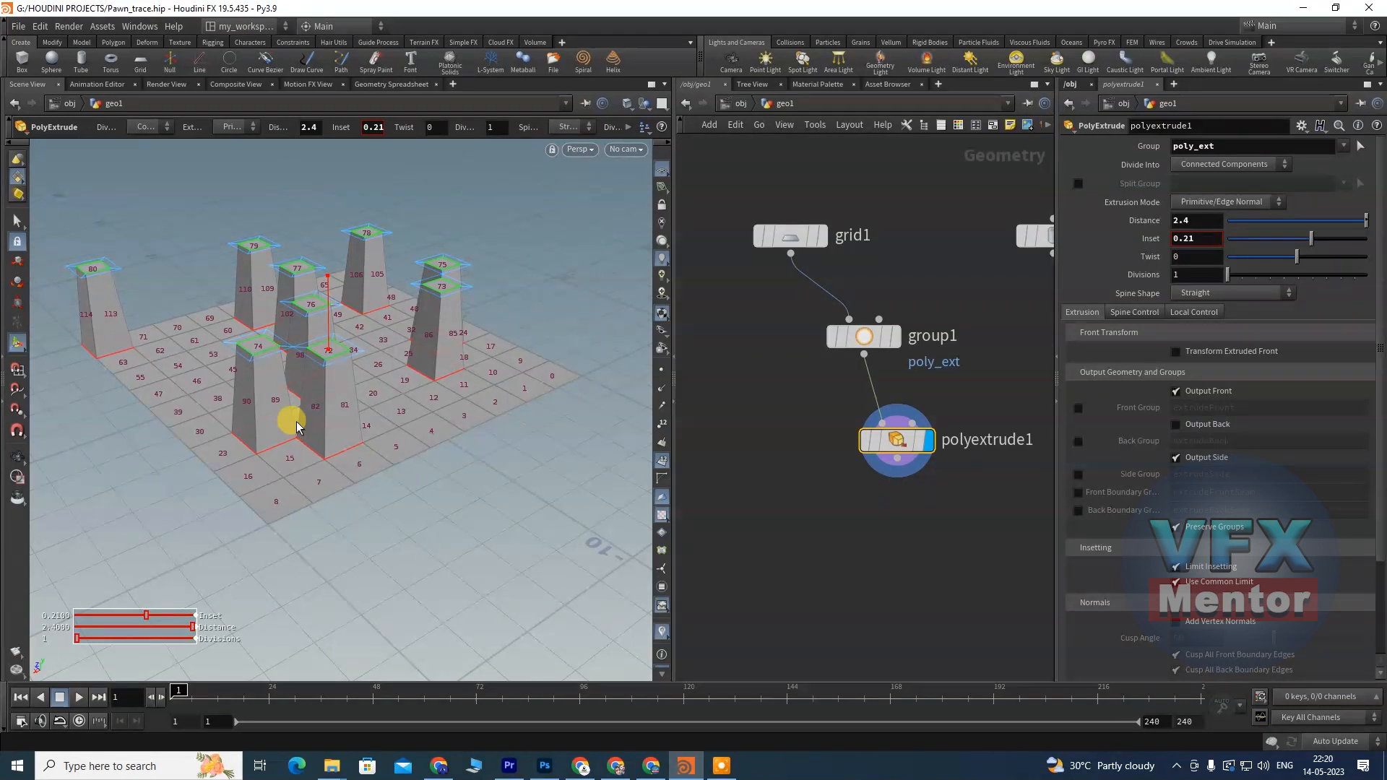
{"action": "key", "text": "Escape"}
{"action": "left_click_drag", "start_coordinate": [427, 390], "coordinate": [379, 447]}
Step: Place an unconnected Group by Range node beside group1 in the network
{"action": "scroll", "coordinate": [935, 367], "scroll_direction": "down", "scroll_amount": 2}
{"action": "scroll", "coordinate": [936, 364], "scroll_direction": "down", "scroll_amount": 4}
{"action": "scroll", "coordinate": [939, 394], "scroll_direction": "up", "scroll_amount": 2}
{"action": "middle_click_drag", "start_coordinate": [947, 409], "coordinate": [1038, 436]}
{"action": "scroll", "coordinate": [835, 361], "scroll_direction": "up", "scroll_amount": 1}
{"action": "key", "text": "Tab"}
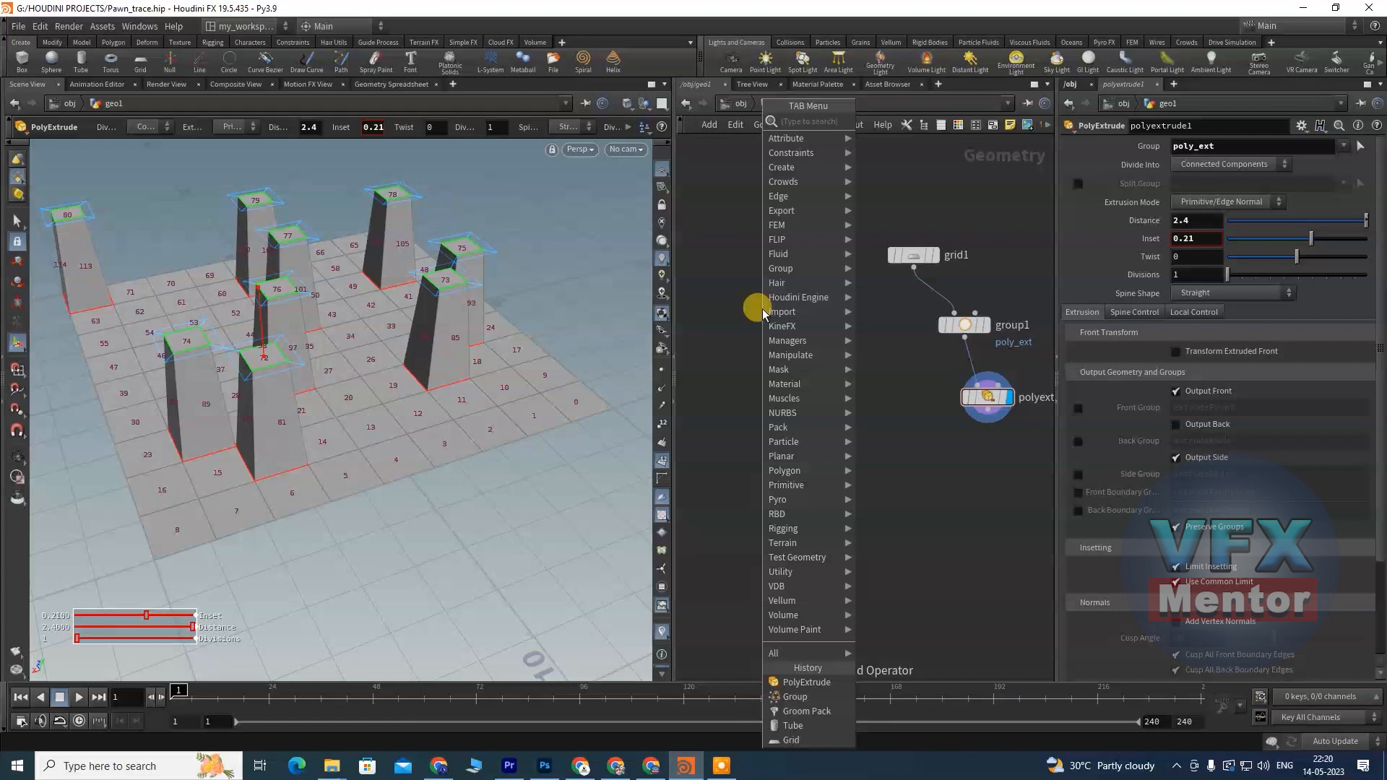
{"action": "type", "text": "group"}
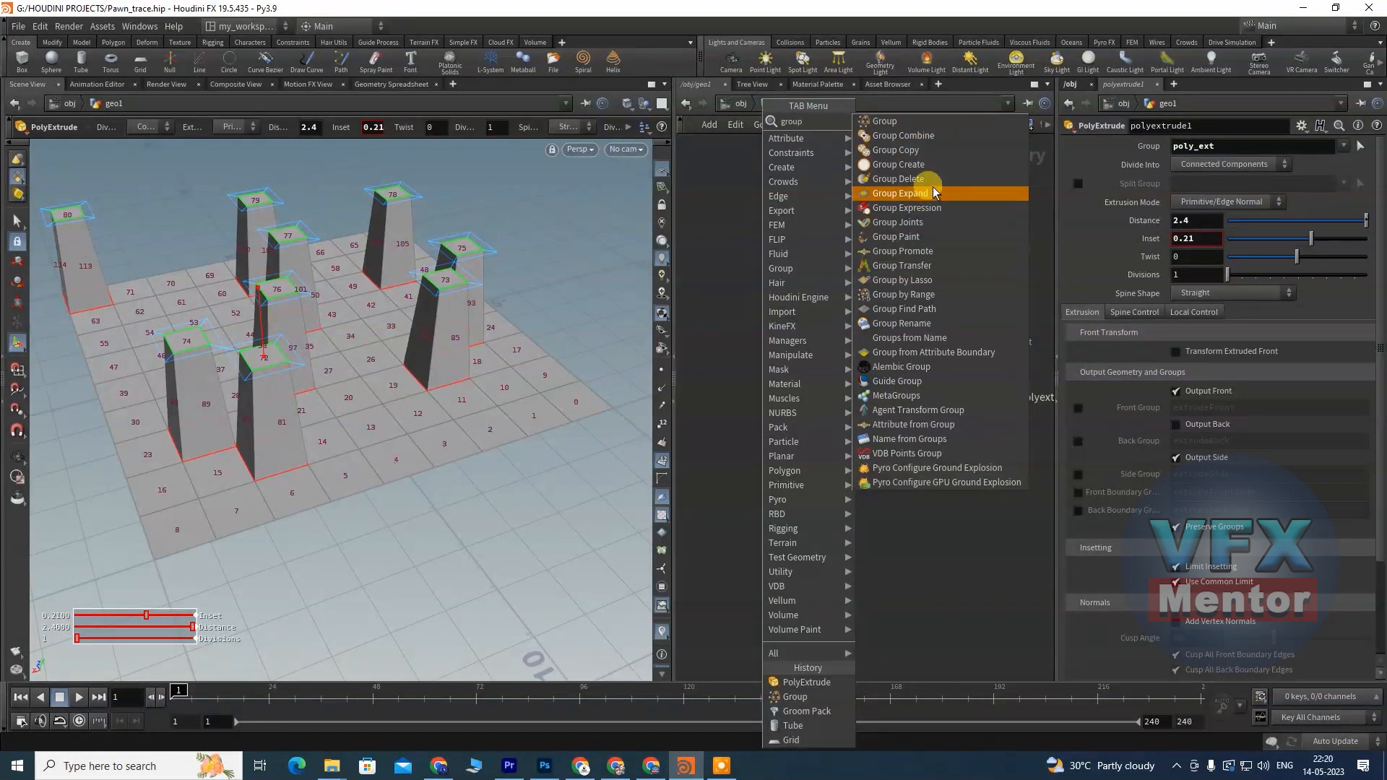
{"action": "left_click", "coordinate": [903, 294]}
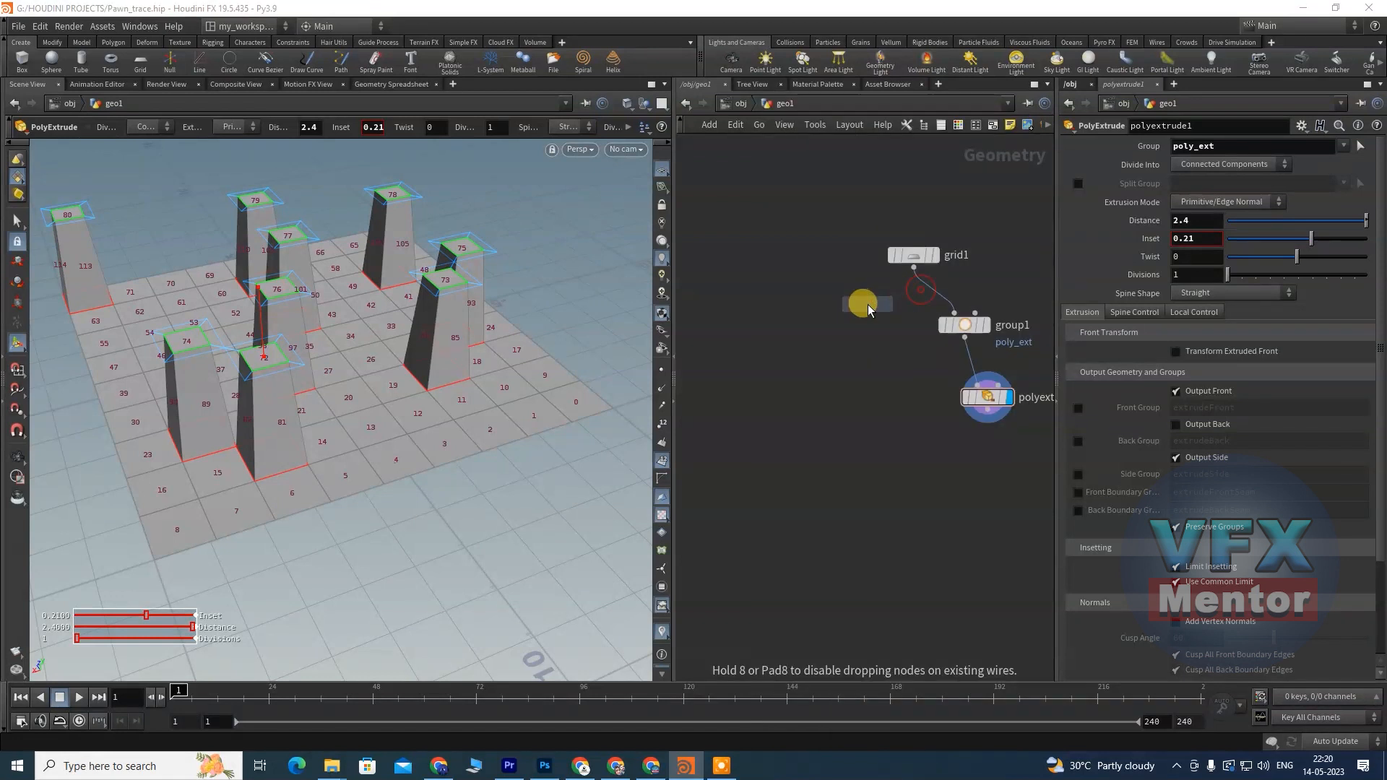
{"action": "left_click", "coordinate": [866, 311]}
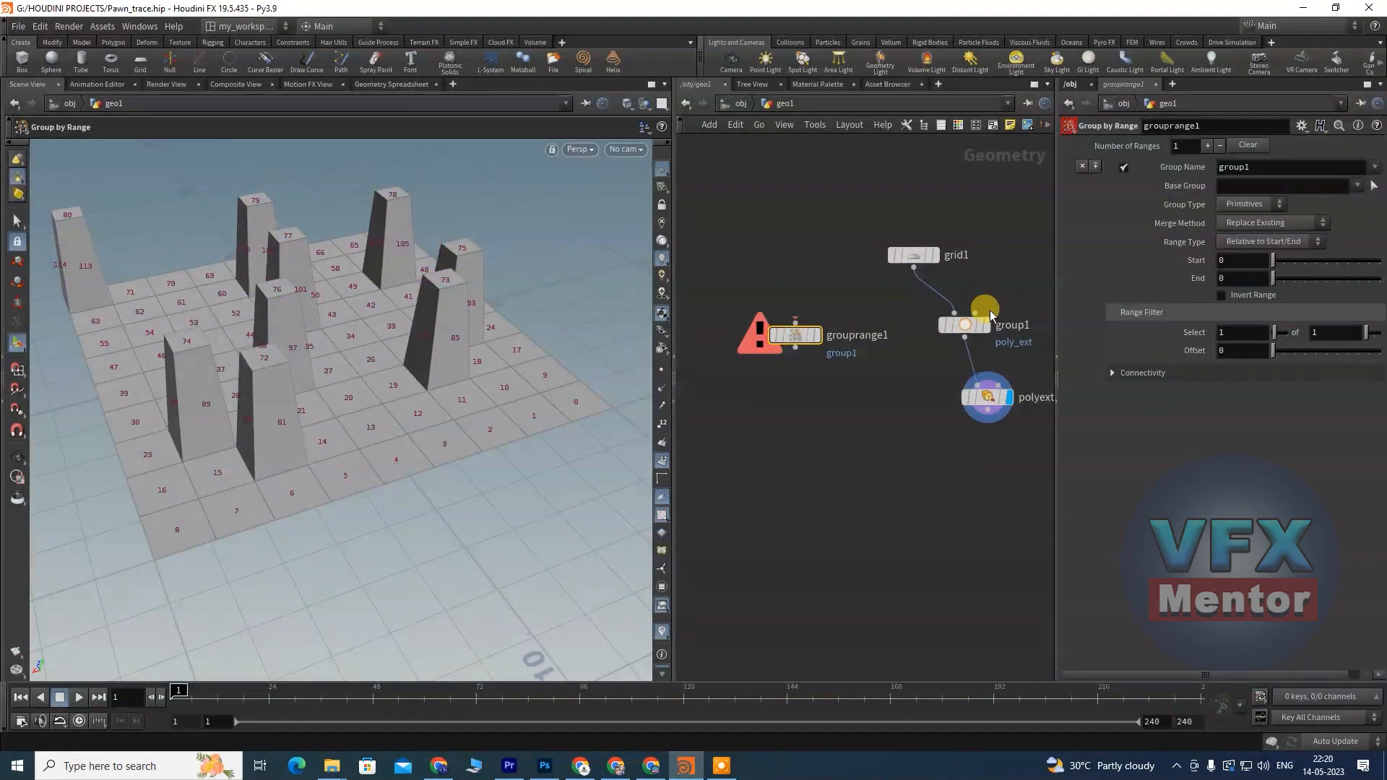
Step: Enable Keep in Bounding Regions on group1 with a Bounding Sphere, keeping the Group Type on Primitives
{"action": "left_click", "coordinate": [964, 324]}
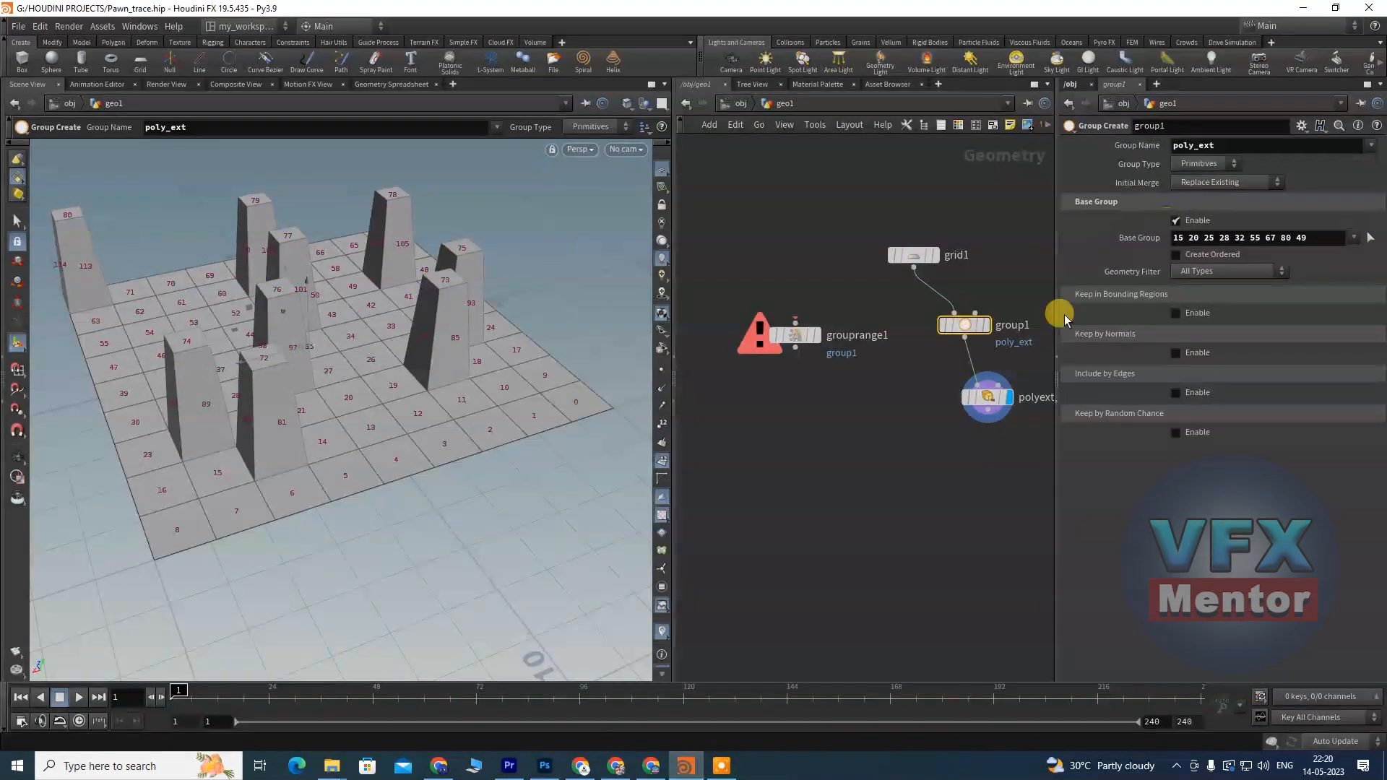
{"action": "left_click", "coordinate": [1176, 314]}
{"action": "left_click", "coordinate": [1228, 330]}
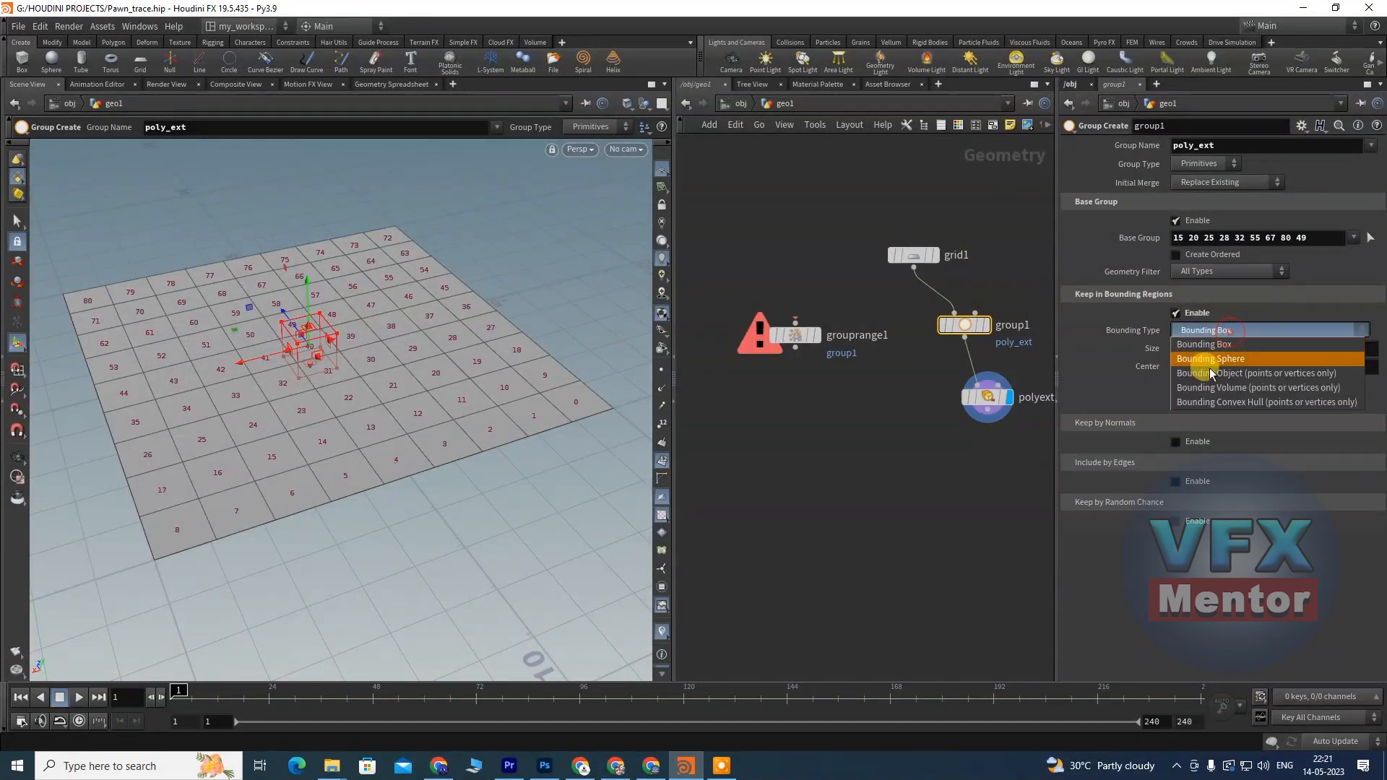
{"action": "left_click", "coordinate": [1218, 360]}
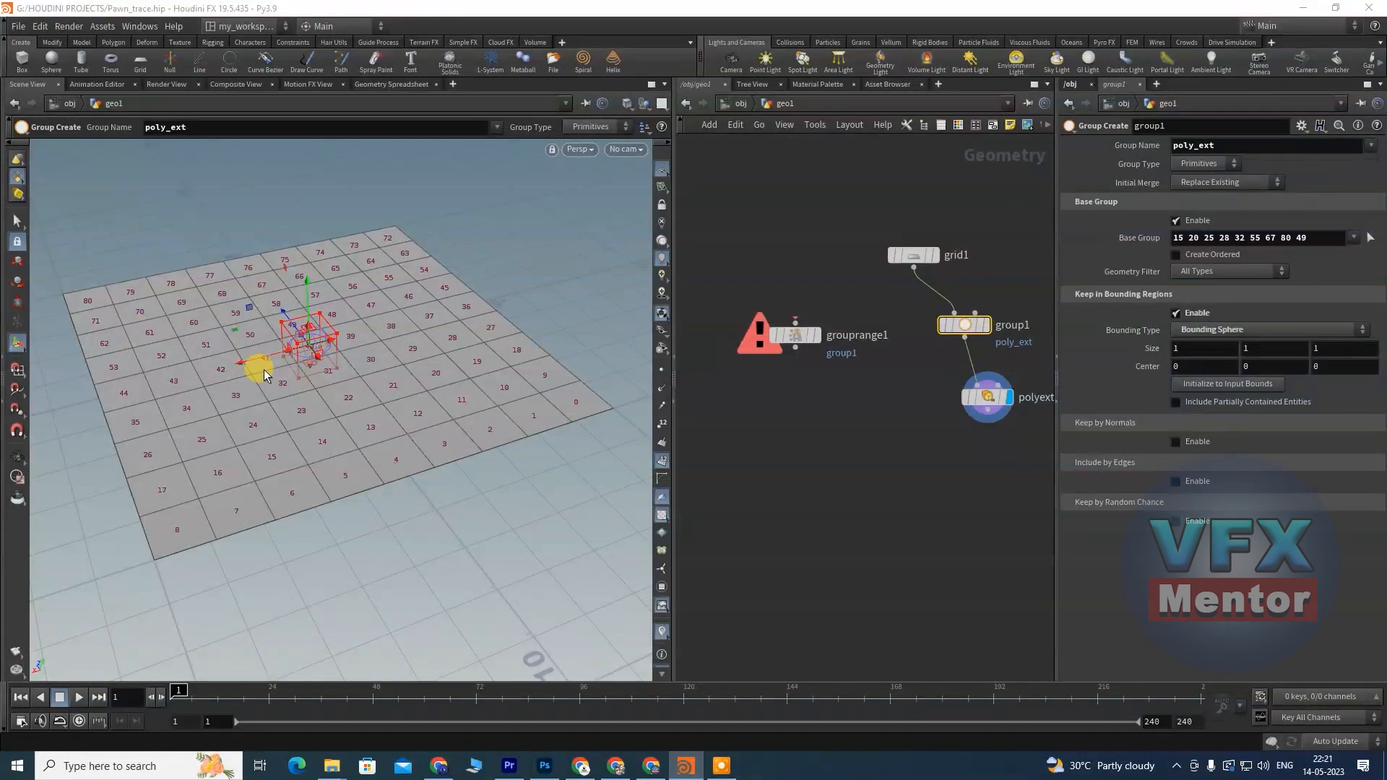
{"action": "scroll", "coordinate": [297, 366], "scroll_direction": "up", "scroll_amount": 4}
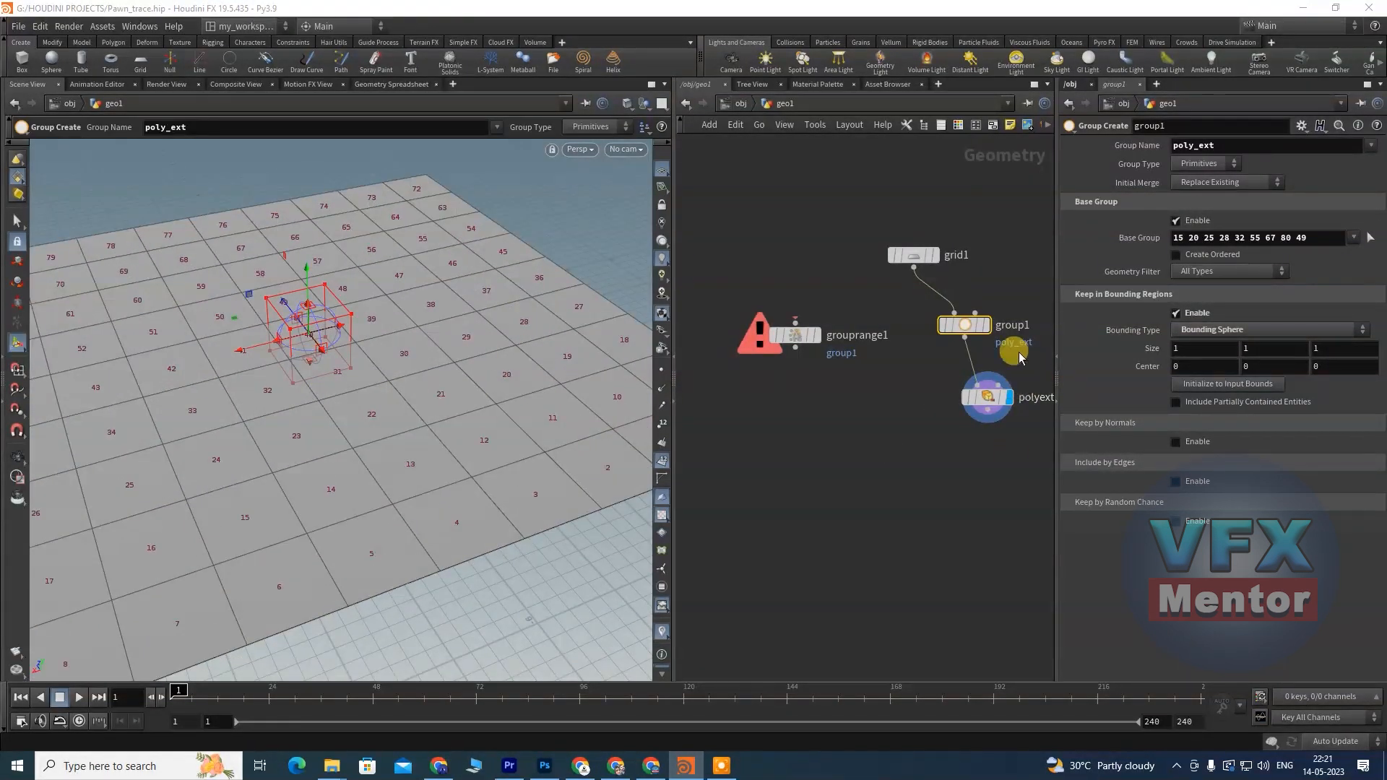
{"action": "left_click", "coordinate": [1211, 163]}
{"action": "left_click", "coordinate": [1191, 192]}
{"action": "left_click", "coordinate": [1199, 166]}
{"action": "left_click", "coordinate": [1195, 178]}
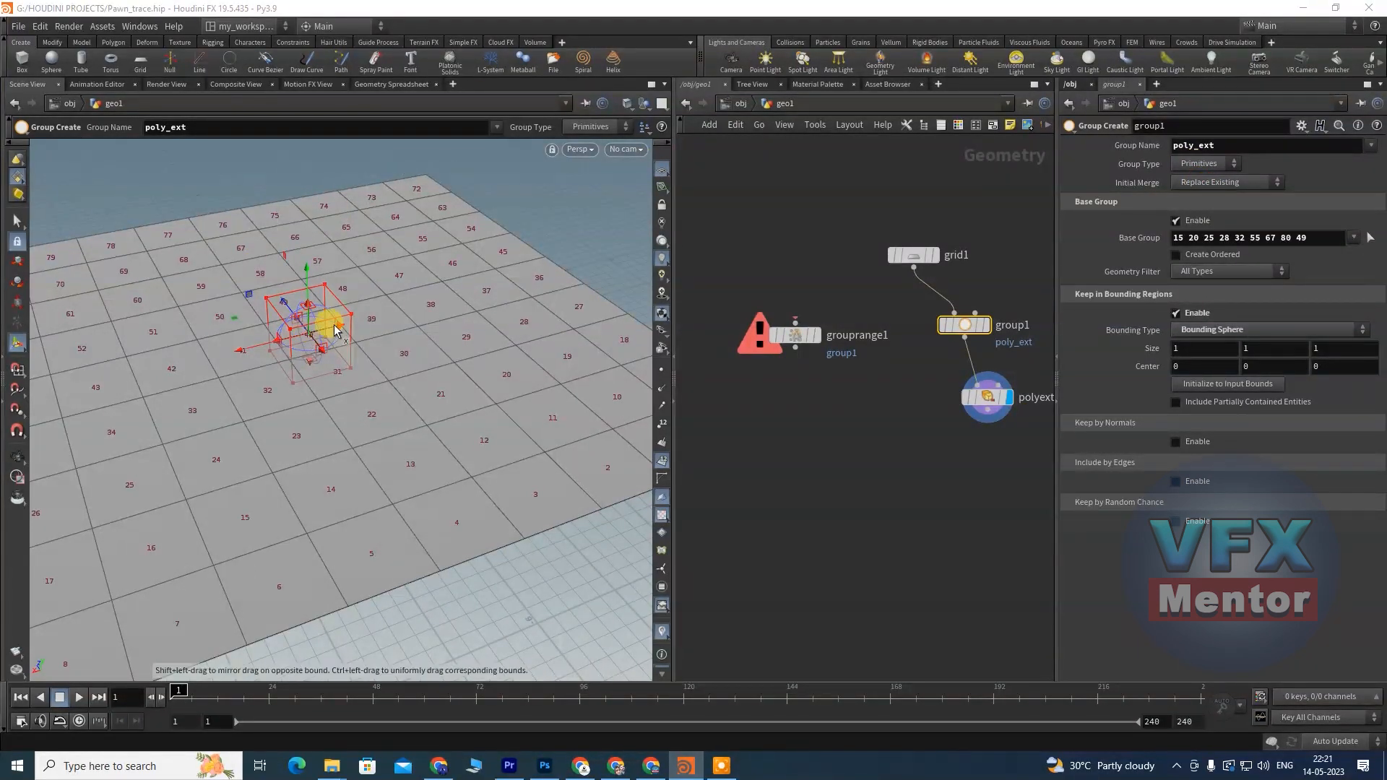
Step: Enlarge the bounding sphere in the viewport to about 4.04 by 2.55 by 3.63 and display group1
{"action": "left_click_drag", "start_coordinate": [309, 308], "coordinate": [305, 209]}
{"action": "left_click_drag", "start_coordinate": [340, 283], "coordinate": [429, 263]}
{"action": "left_click_drag", "start_coordinate": [275, 297], "coordinate": [179, 319]}
{"action": "left_click_drag", "start_coordinate": [327, 309], "coordinate": [411, 405]}
{"action": "left_click_drag", "start_coordinate": [992, 406], "coordinate": [978, 405]}
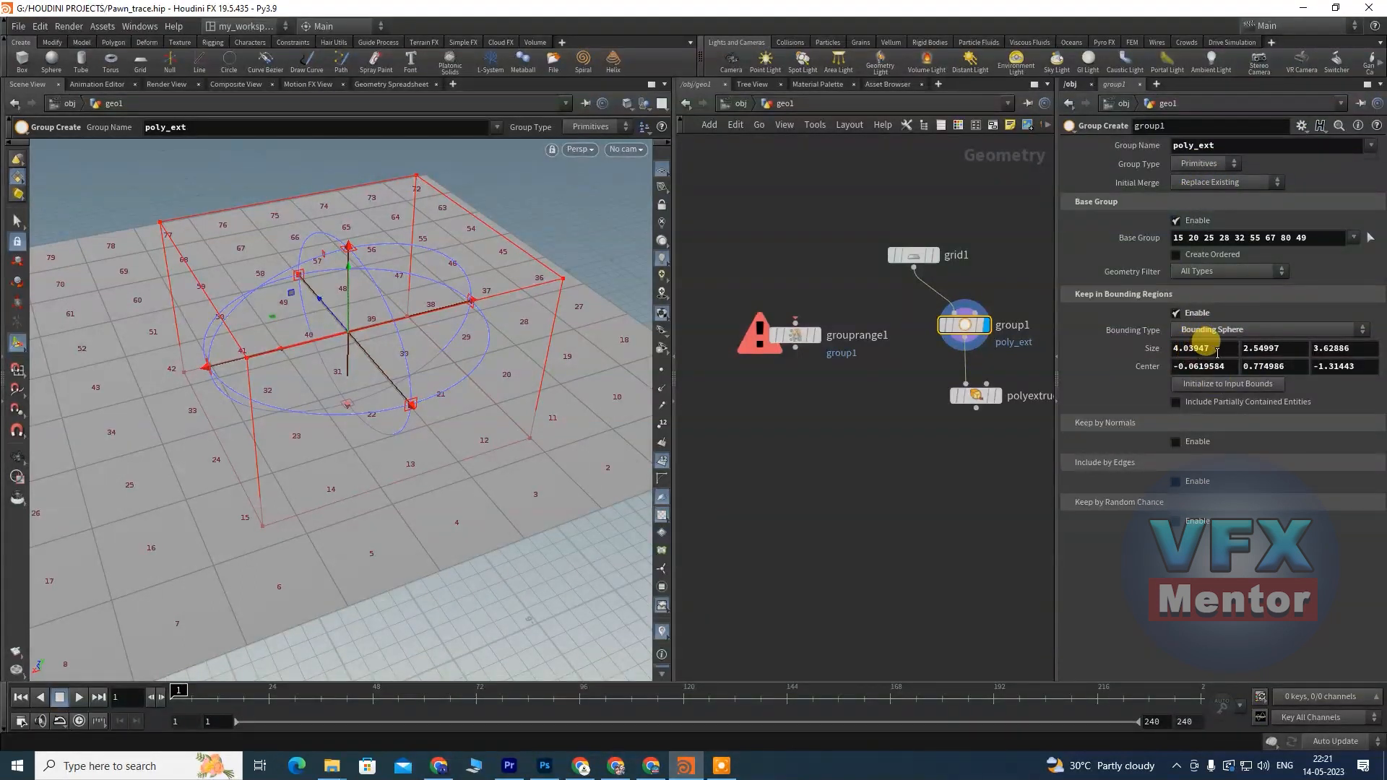
Step: Keep the Bounding Sphere type and widen the region to about 8.58 by 2.55 by 8.28 across the grid
{"action": "left_click", "coordinate": [1226, 330]}
{"action": "left_click", "coordinate": [1223, 357]}
{"action": "key", "text": "Escape"}
{"action": "left_click_drag", "start_coordinate": [434, 345], "coordinate": [350, 380]}
{"action": "key", "text": "Return"}
{"action": "left_click_drag", "start_coordinate": [361, 272], "coordinate": [274, 336]}
{"action": "key", "text": "Escape"}
{"action": "key", "text": "Return"}
{"action": "left_click", "coordinate": [1196, 350]}
{"action": "middle_click_drag", "start_coordinate": [1204, 350], "coordinate": [1375, 342]}
{"action": "left_click_drag", "start_coordinate": [405, 242], "coordinate": [217, 245]}
Step: Clear the primitive numbers from group1's Base Group so only the bounding sphere defines the group
{"action": "left_click_drag", "start_coordinate": [1322, 238], "coordinate": [1097, 243]}
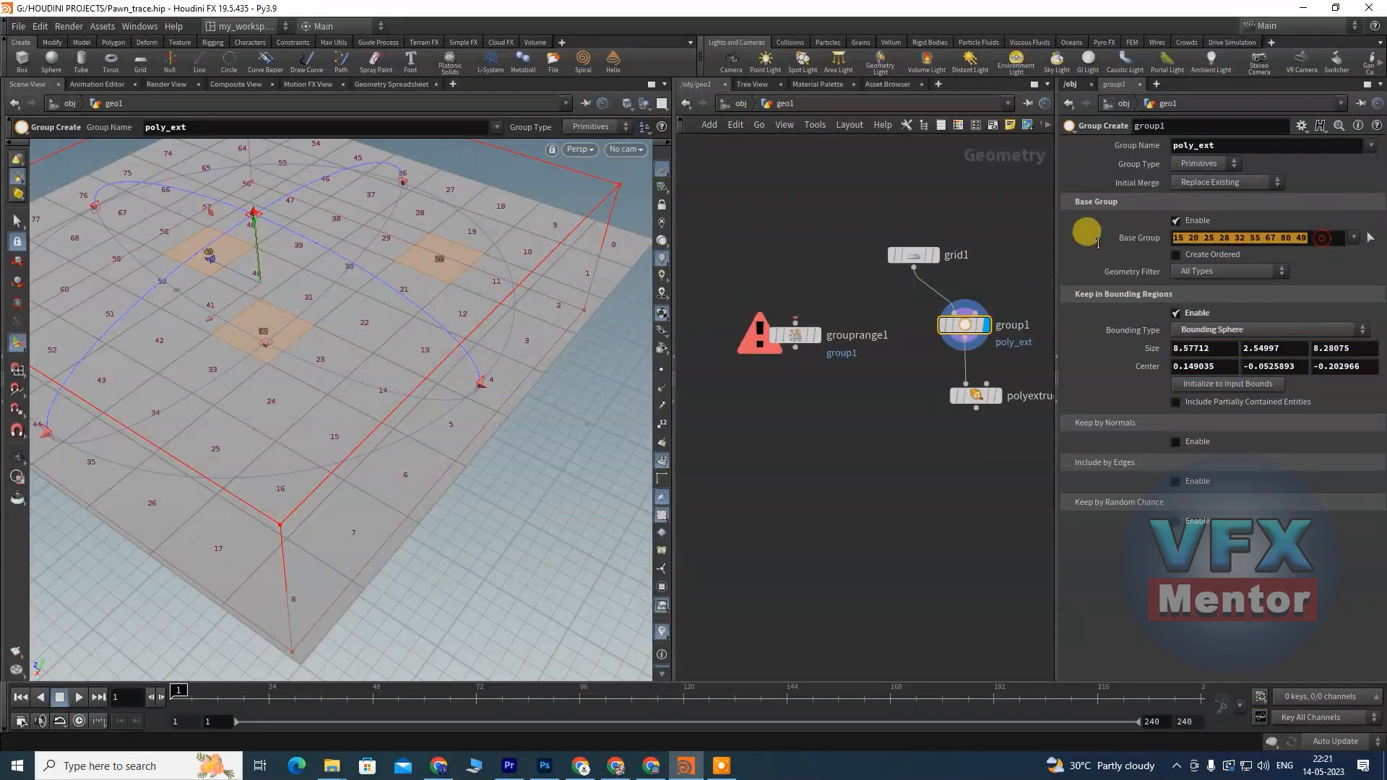
{"action": "key", "text": "BackSpace"}
{"action": "key", "text": "Return"}
{"action": "scroll", "coordinate": [380, 330], "scroll_direction": "down", "scroll_amount": 2}
{"action": "left_click_drag", "start_coordinate": [383, 367], "coordinate": [294, 371], "text": "alt"}
{"action": "key", "text": "Return"}
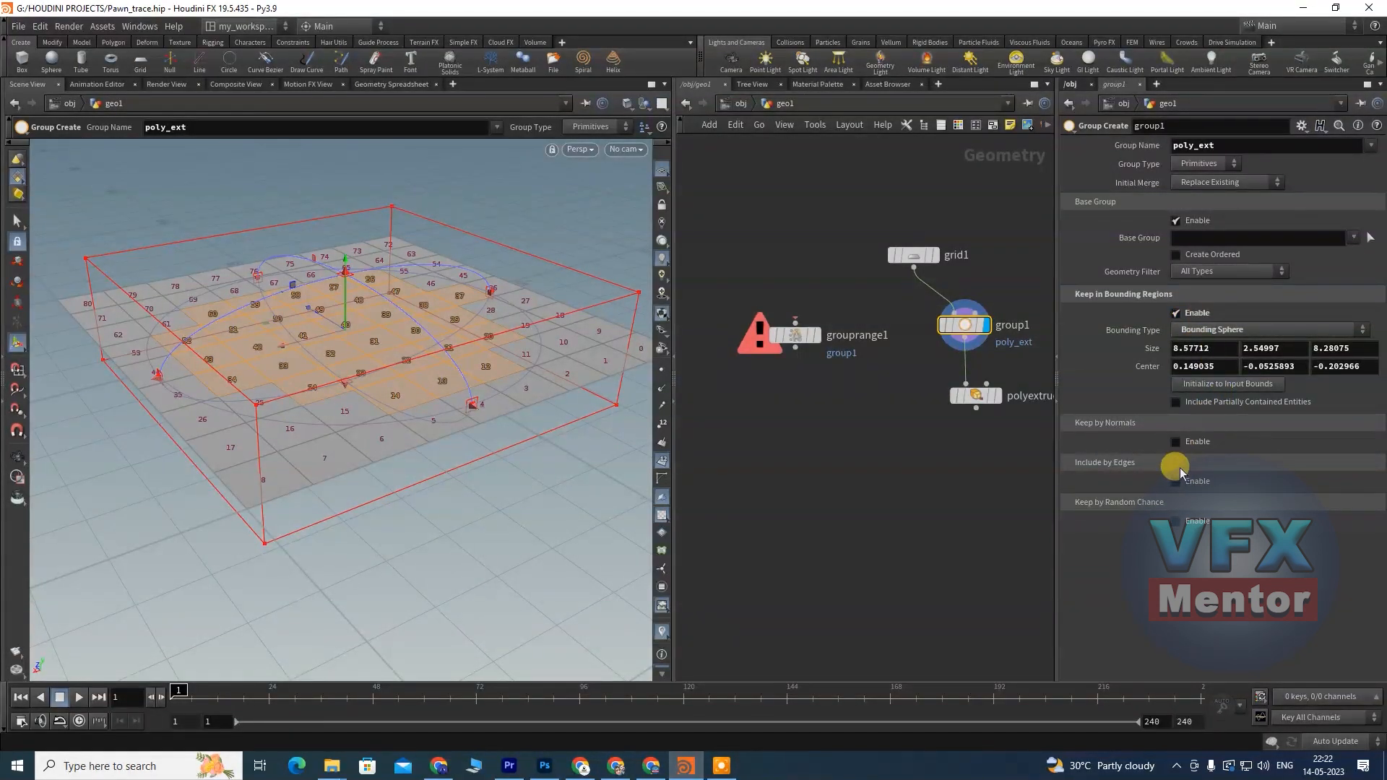
Step: Turn off Keep in Bounding Regions on group1 and briefly try the Include by Edges option
{"action": "left_click", "coordinate": [1175, 313]}
{"action": "left_click", "coordinate": [1176, 393]}
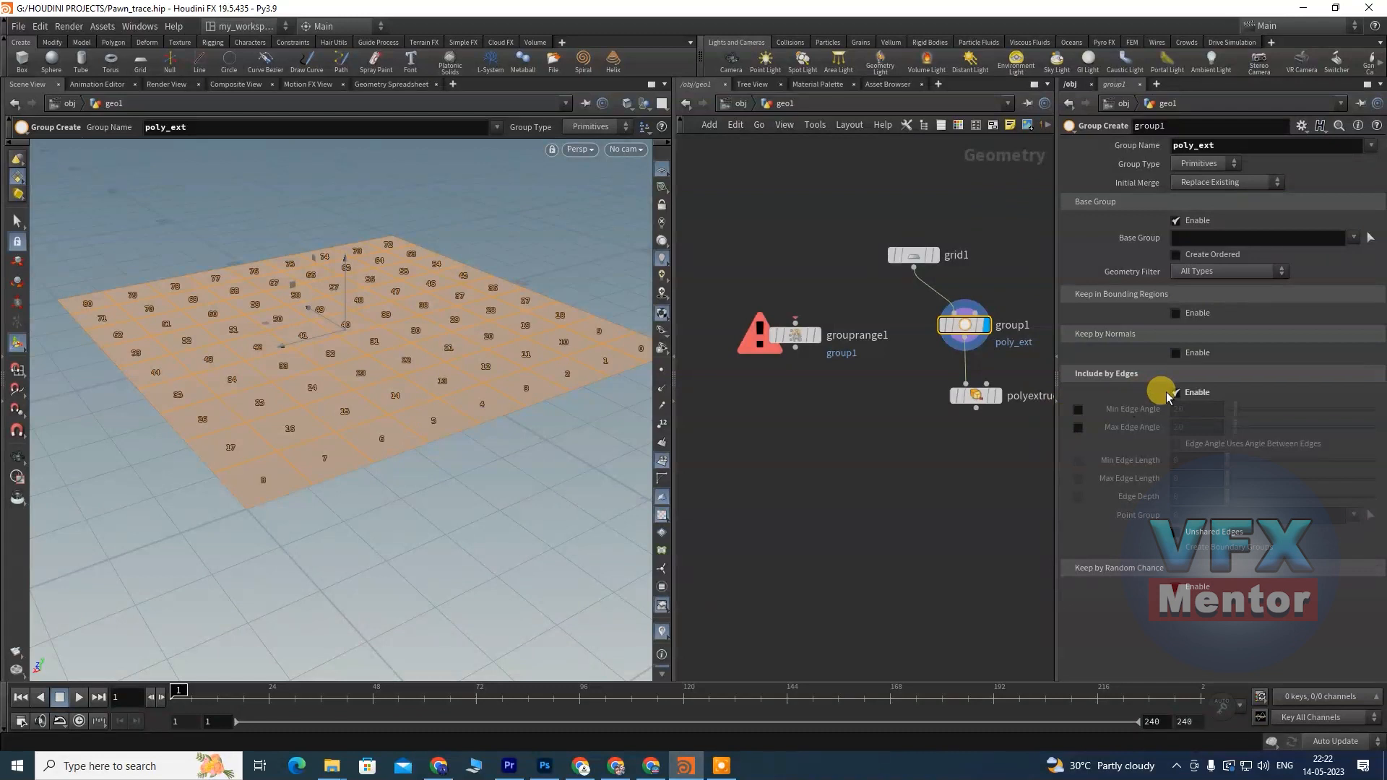
{"action": "left_click", "coordinate": [1177, 394]}
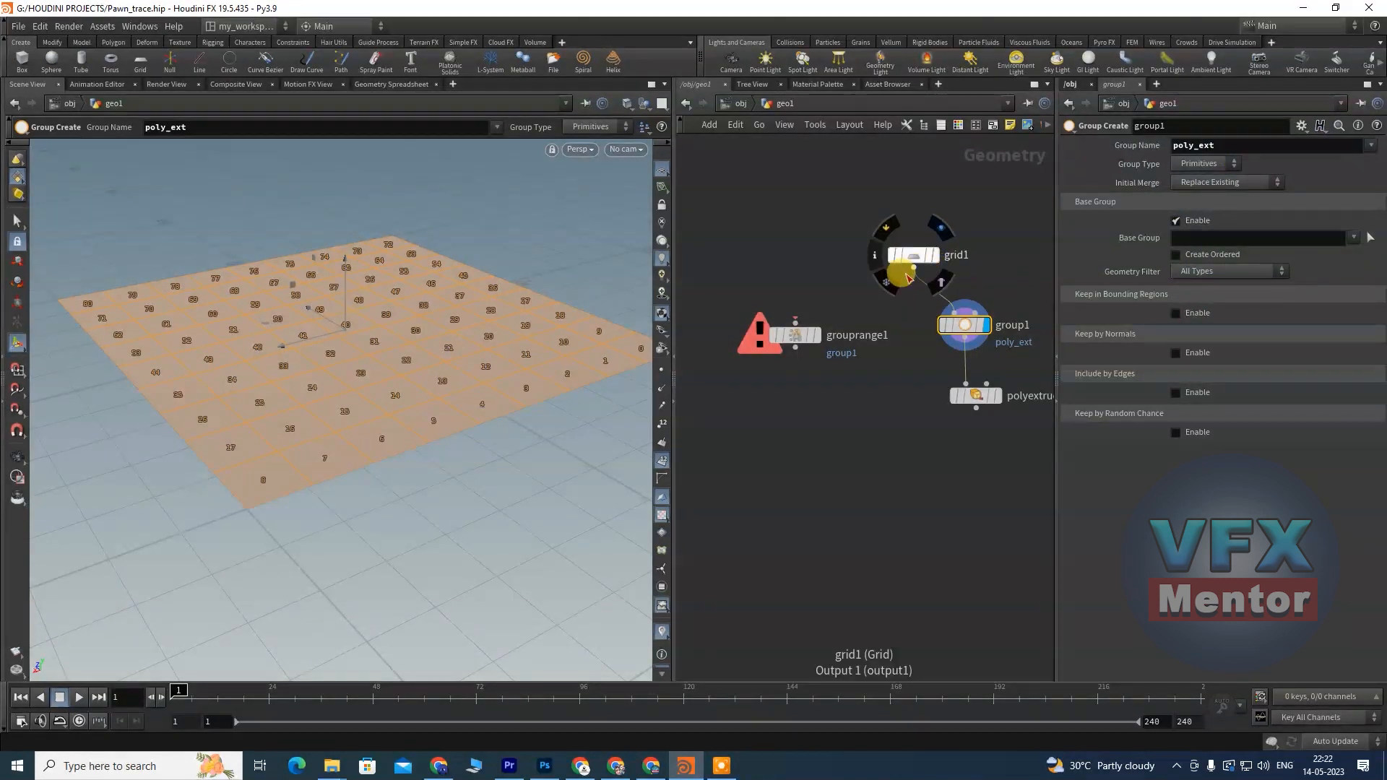
Step: Connect grid1 to the Group by Range node, display that node, and open its parameters
{"action": "left_click_drag", "start_coordinate": [908, 277], "coordinate": [822, 341]}
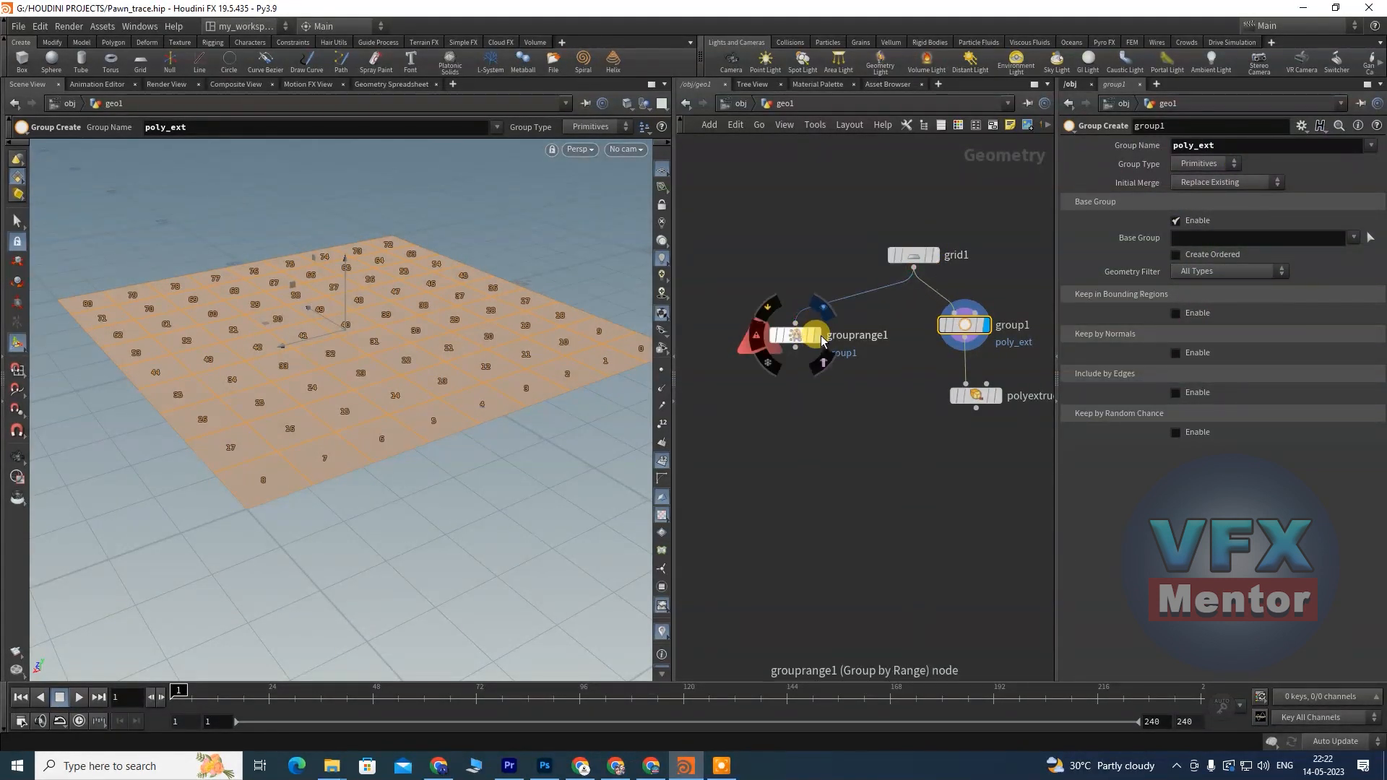
{"action": "left_click", "coordinate": [821, 338]}
{"action": "key", "text": "Escape"}
{"action": "left_click_drag", "start_coordinate": [332, 384], "coordinate": [504, 471]}
{"action": "key", "text": "Return"}
{"action": "left_click", "coordinate": [794, 334]}
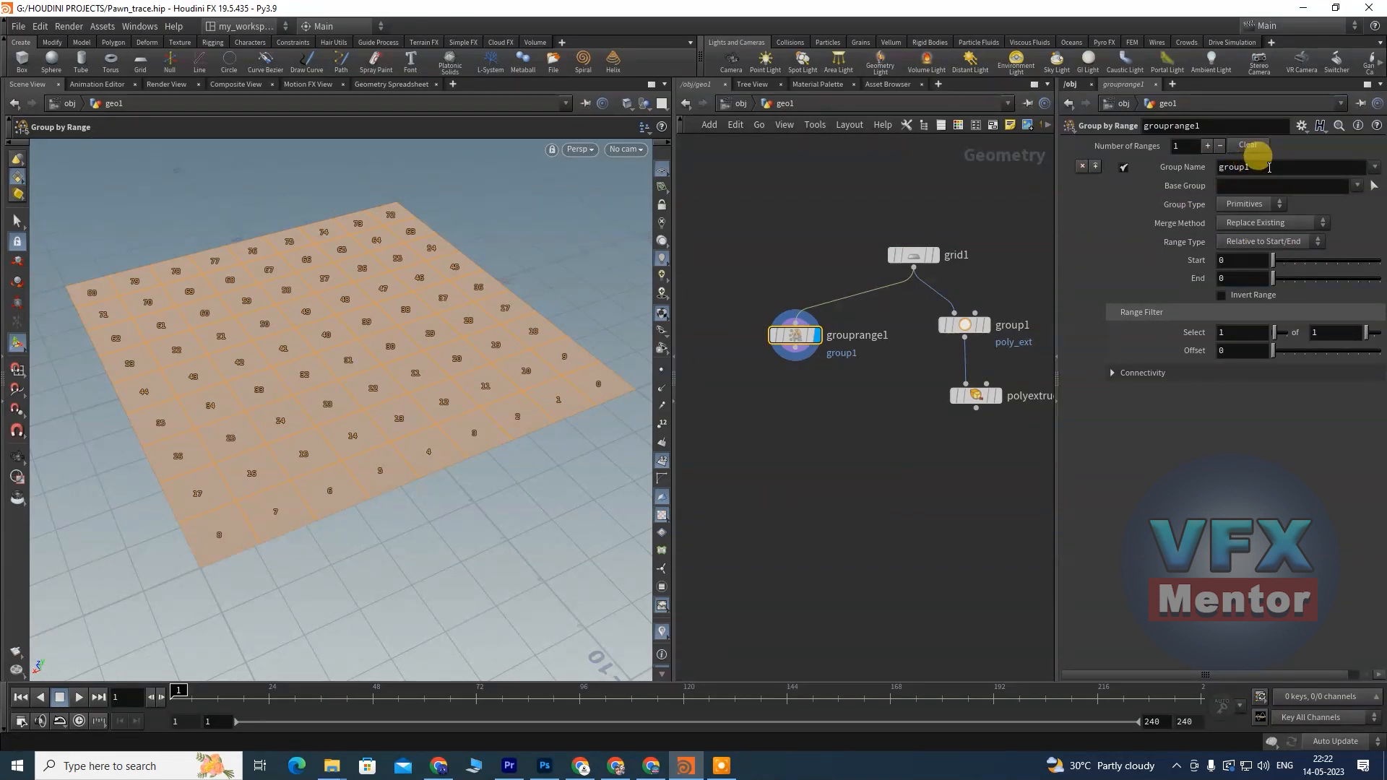
Step: Widen the parameter area and set the Group by Range node's Group Name to poly1
{"action": "left_click_drag", "start_coordinate": [1270, 167], "coordinate": [1216, 173]}
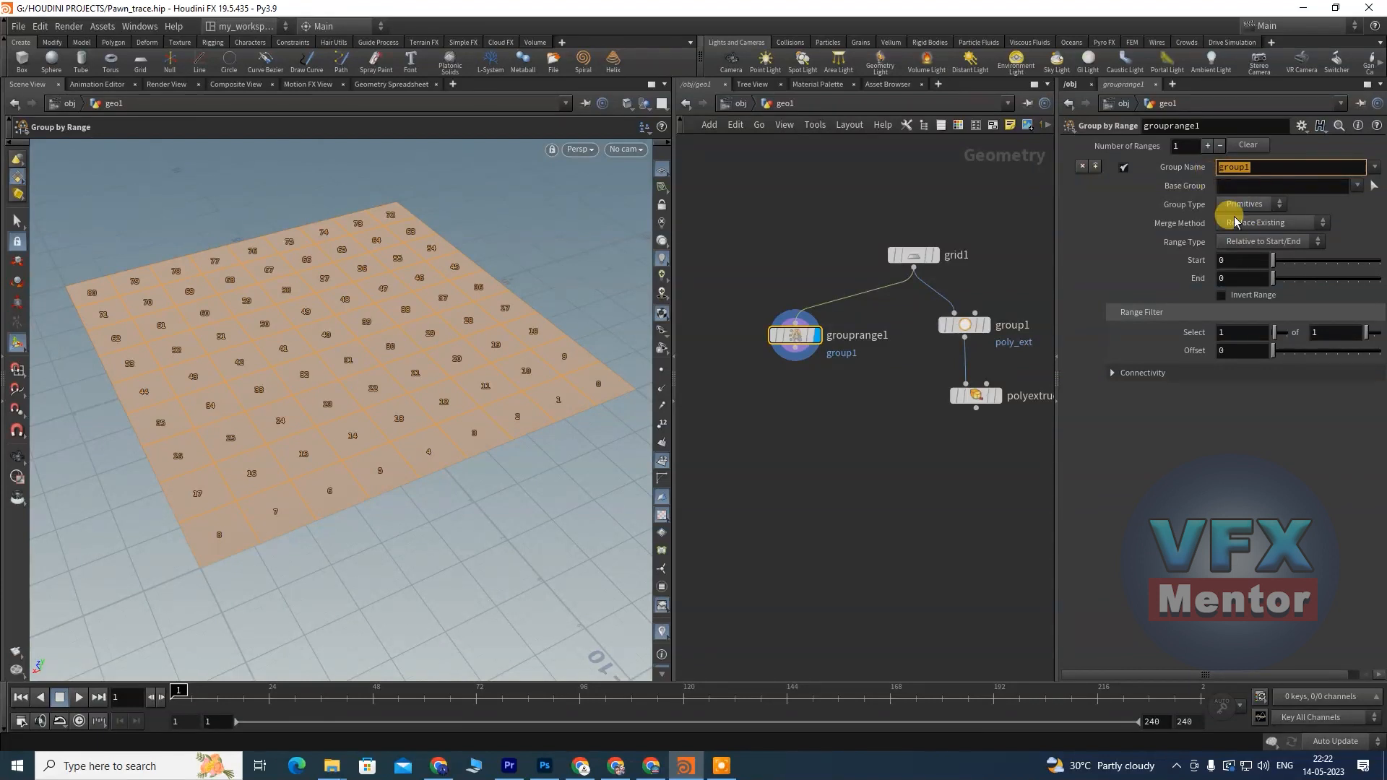
{"action": "left_click_drag", "start_coordinate": [1055, 242], "coordinate": [1000, 245]}
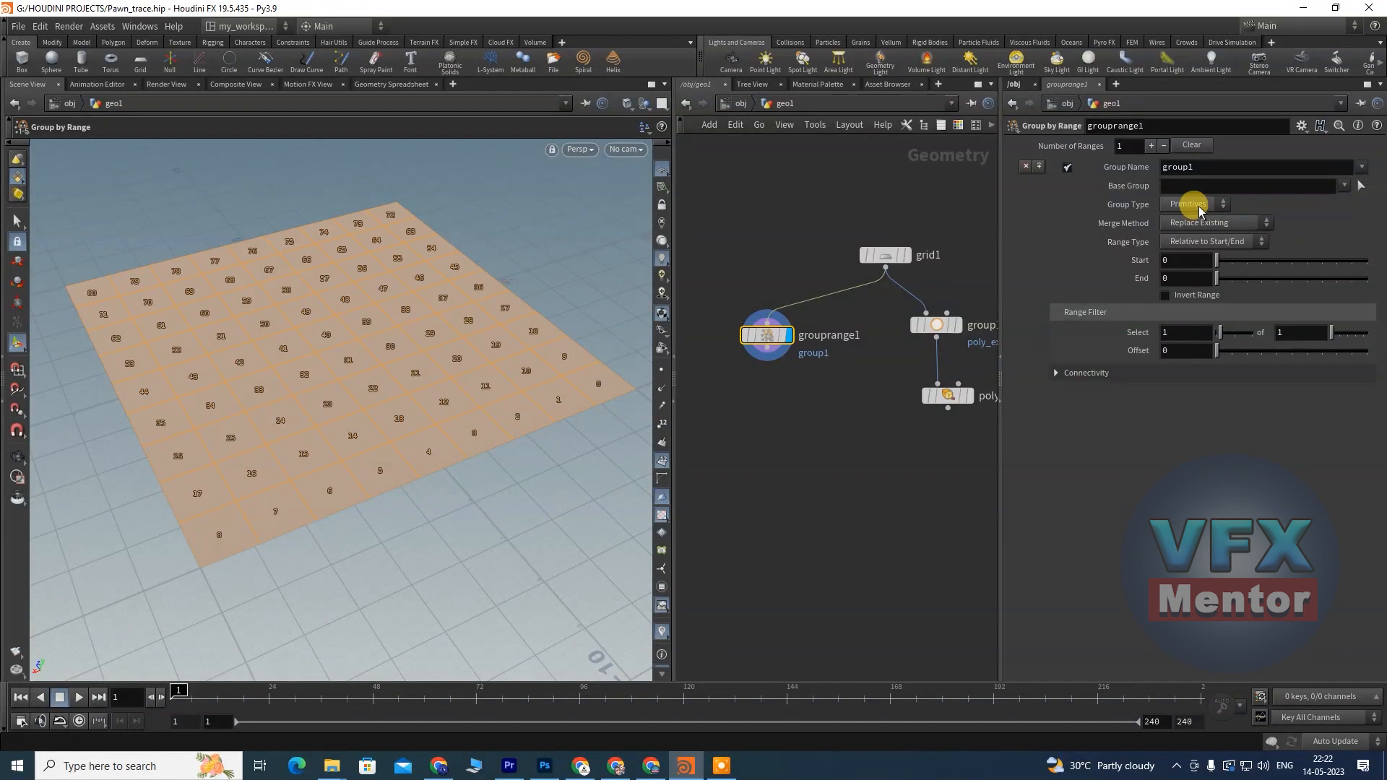
{"action": "left_click_drag", "start_coordinate": [1200, 163], "coordinate": [1065, 171]}
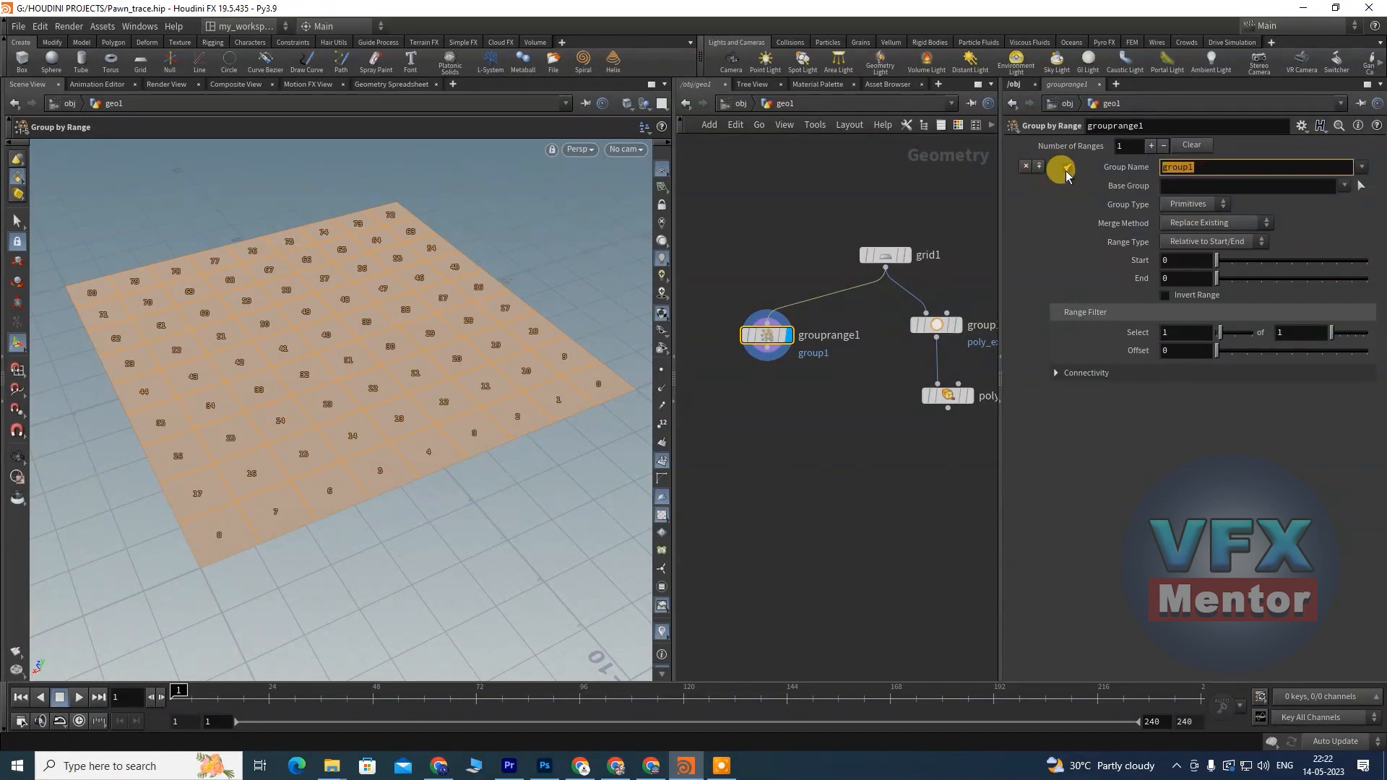
{"action": "type", "text": "poly1"}
{"action": "key", "text": "Return"}
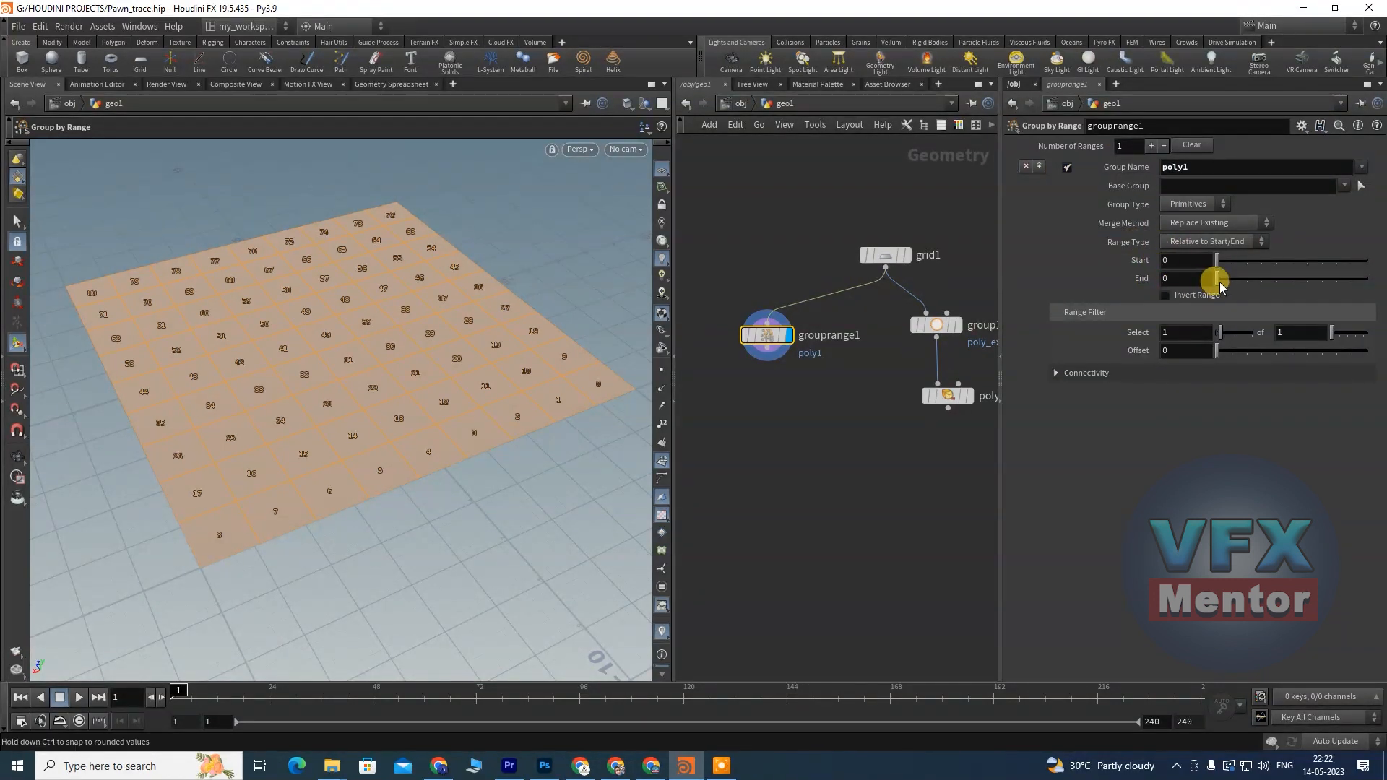
Step: Try the range with Start and End at 2 and End at 10, then settle on Start 0 and End 4
{"action": "left_click_drag", "start_coordinate": [1218, 284], "coordinate": [1243, 285]}
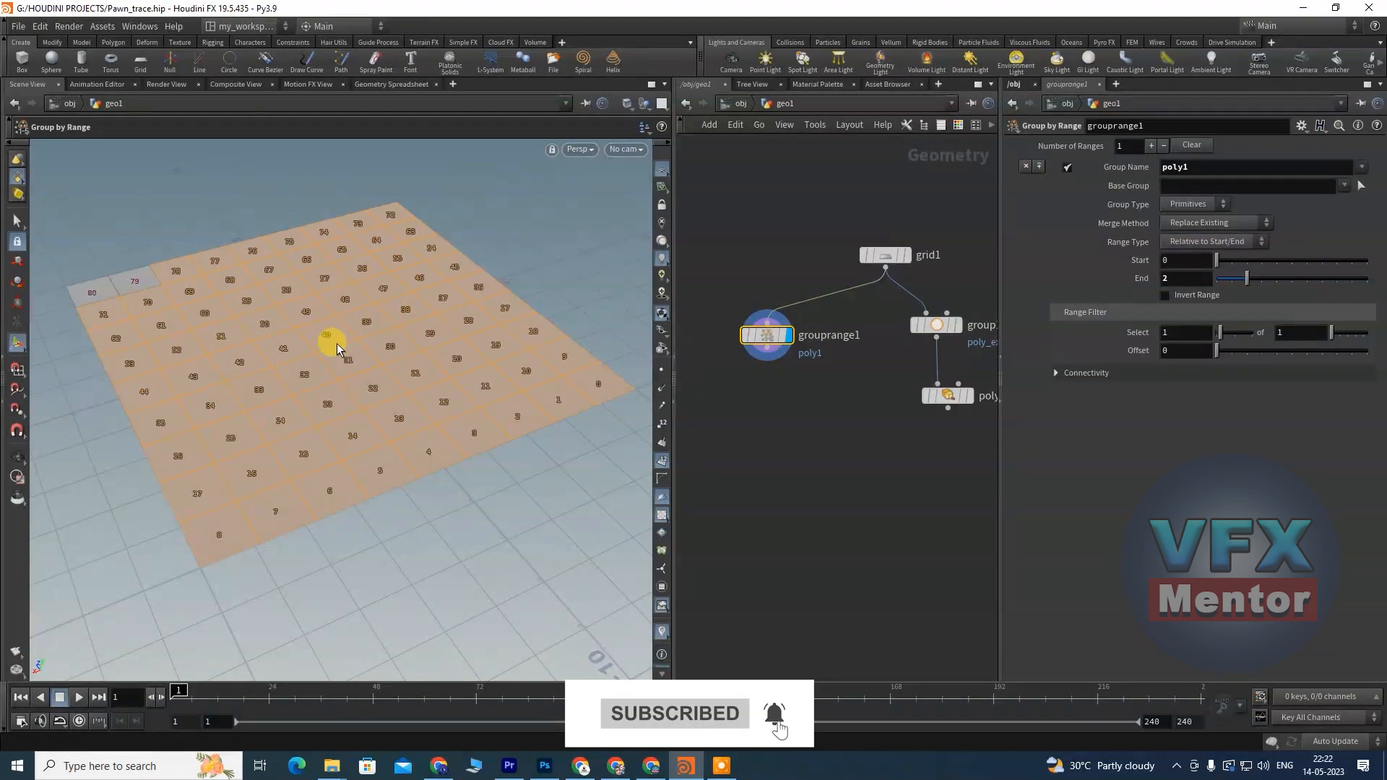
{"action": "left_click_drag", "start_coordinate": [1217, 262], "coordinate": [1246, 261]}
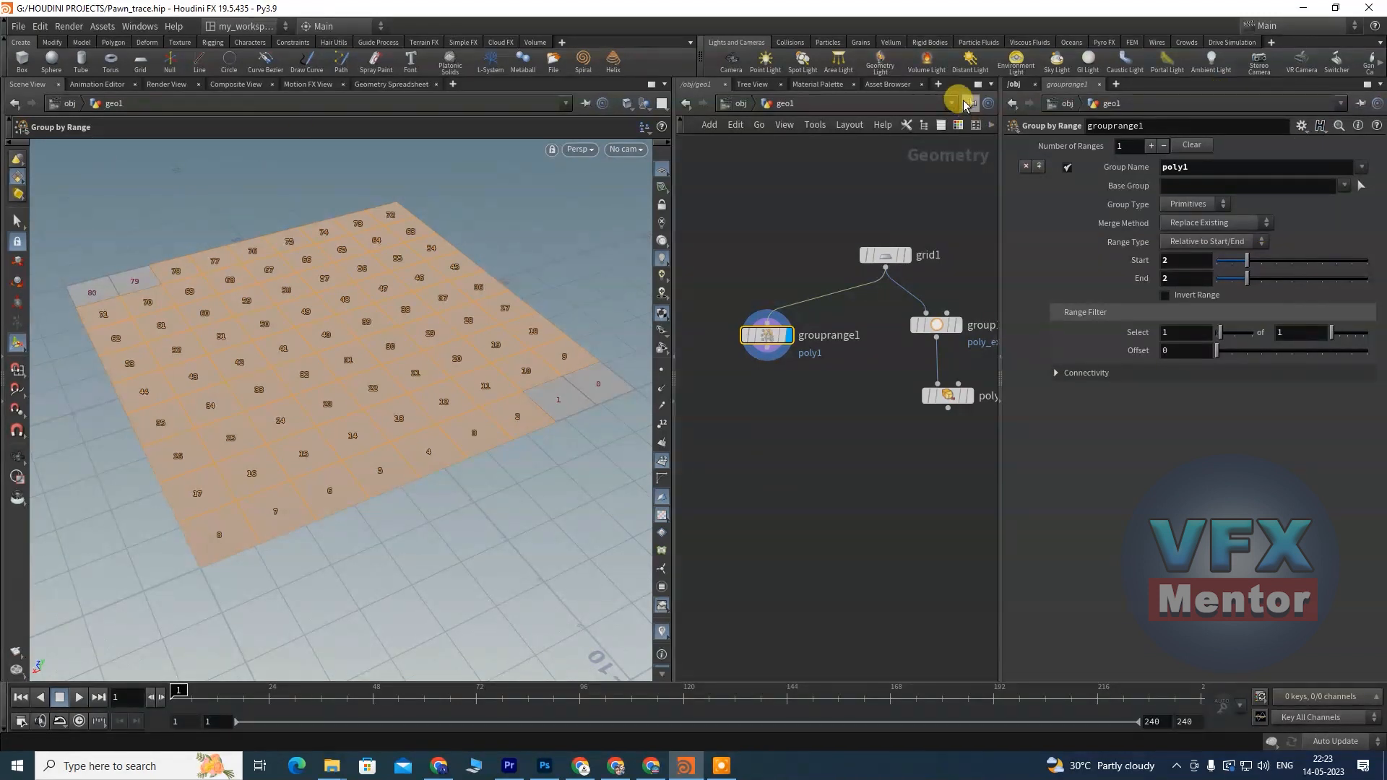
{"action": "left_click_drag", "start_coordinate": [1247, 278], "coordinate": [1376, 278]}
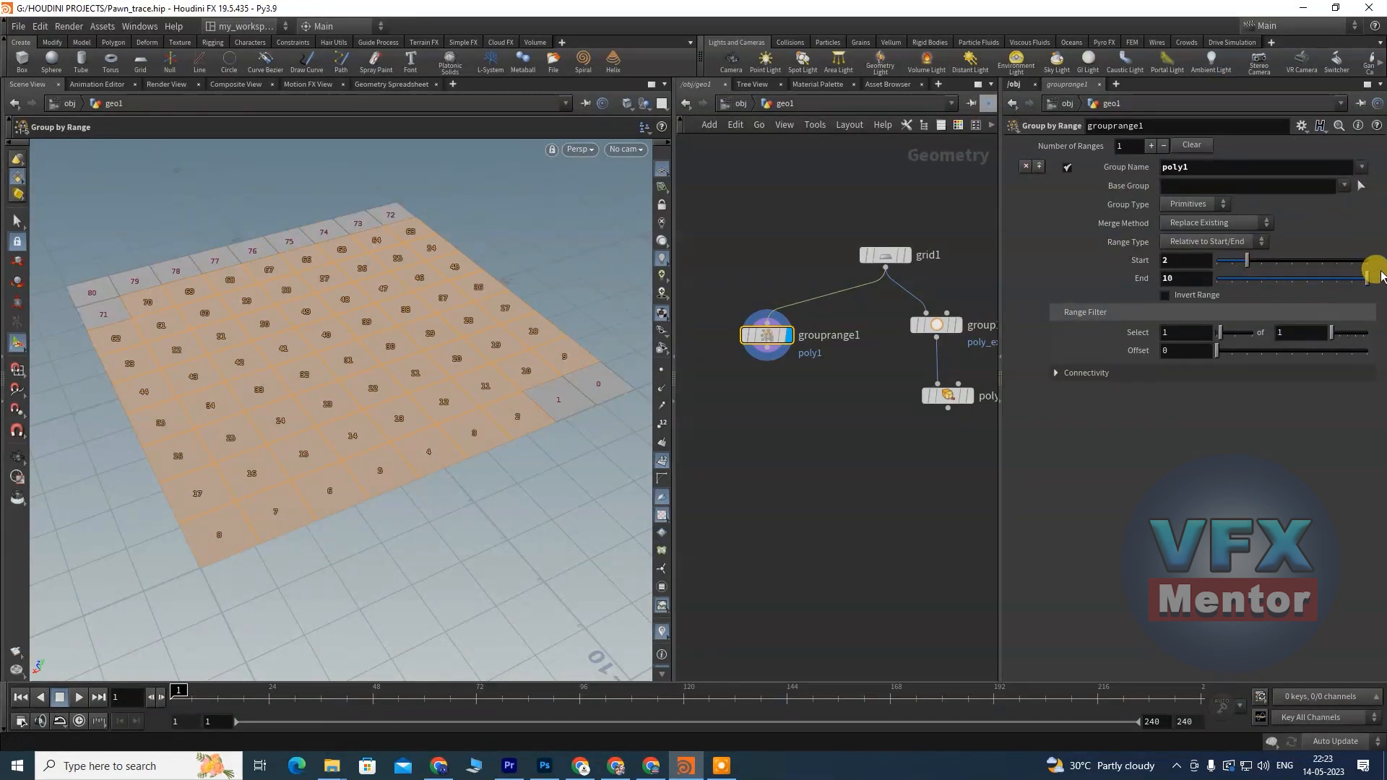
{"action": "left_click_drag", "start_coordinate": [1247, 266], "coordinate": [1217, 267]}
{"action": "left_click_drag", "start_coordinate": [1368, 278], "coordinate": [1251, 288]}
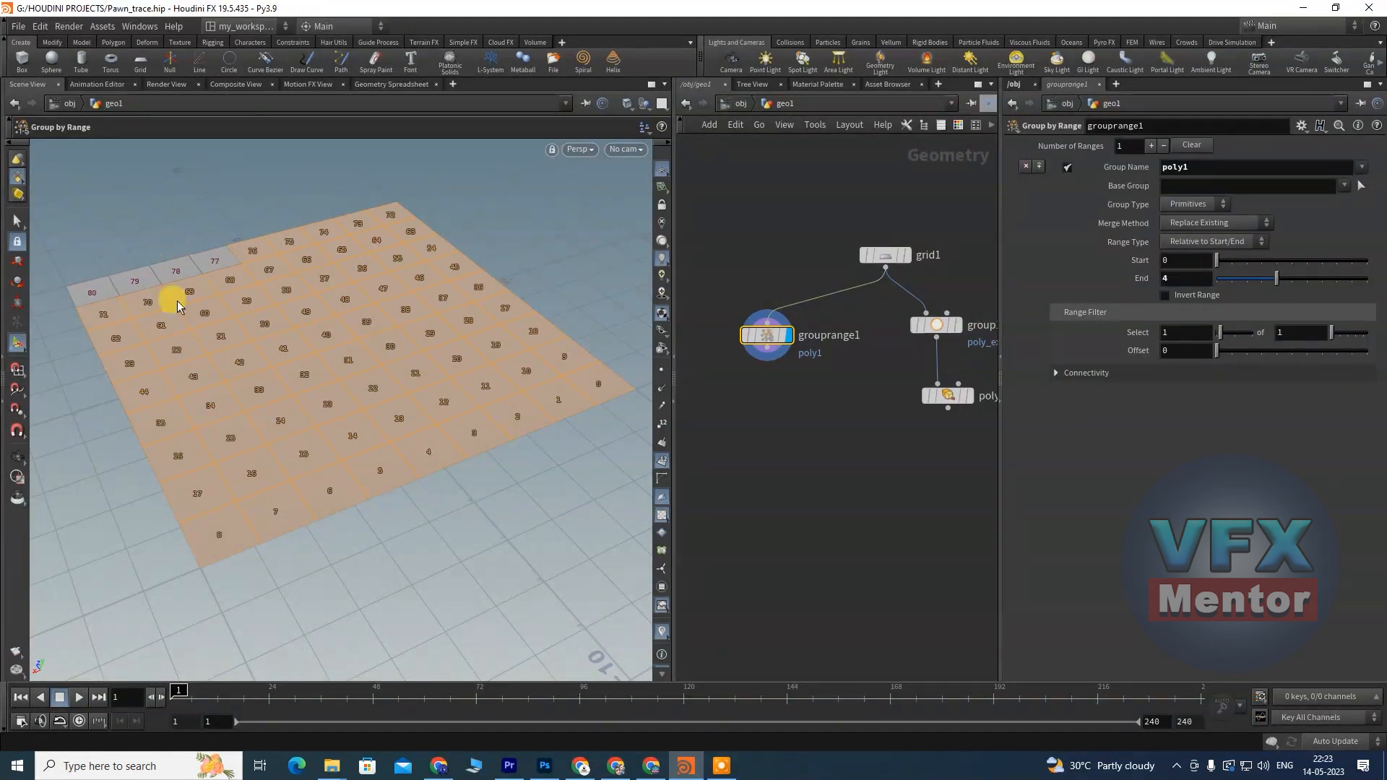
Step: Set the Group by Range End to 1 and the Range Filter to select 1 of 2 primitives
{"action": "key", "text": "Escape"}
{"action": "left_click_drag", "start_coordinate": [270, 332], "coordinate": [348, 405]}
{"action": "left_click_drag", "start_coordinate": [1271, 278], "coordinate": [1232, 279]}
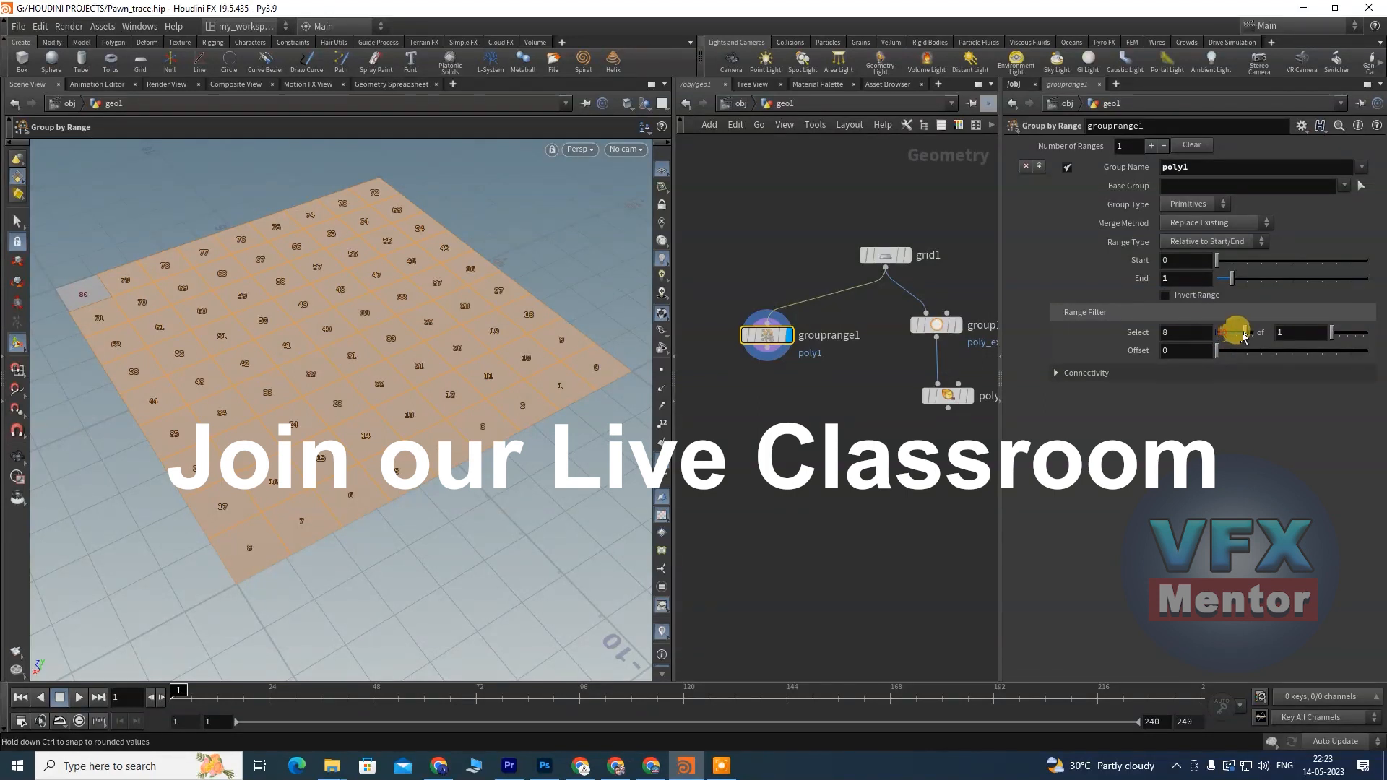
{"action": "mouse_move", "coordinate": [1242, 334]}
{"action": "left_mouse_down"}
{"action": "mouse_move", "coordinate": [1300, 328]}
{"action": "mouse_move", "coordinate": [1213, 334]}
{"action": "mouse_move", "coordinate": [1240, 338]}
{"action": "mouse_move", "coordinate": [1226, 340]}
{"action": "left_mouse_up"}
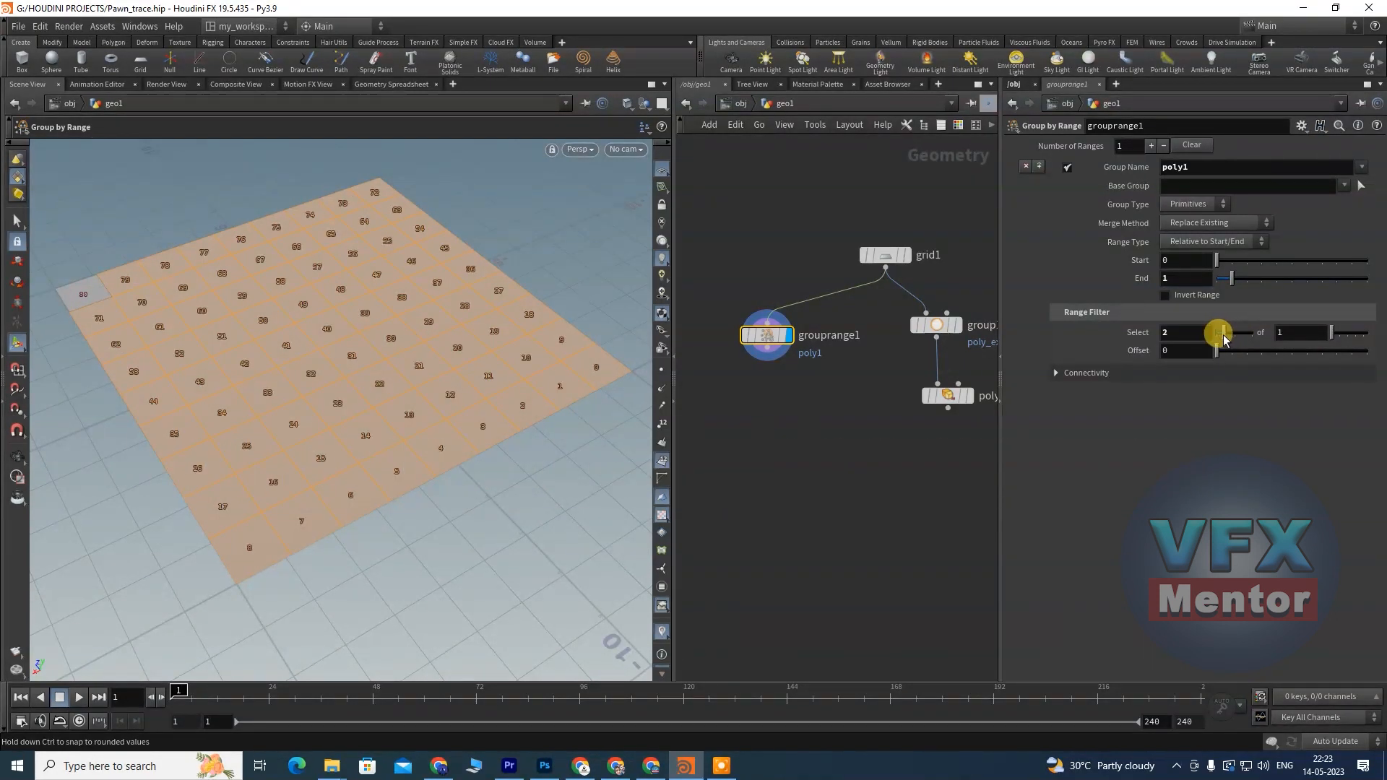
{"action": "left_click_drag", "start_coordinate": [1330, 333], "coordinate": [1337, 338]}
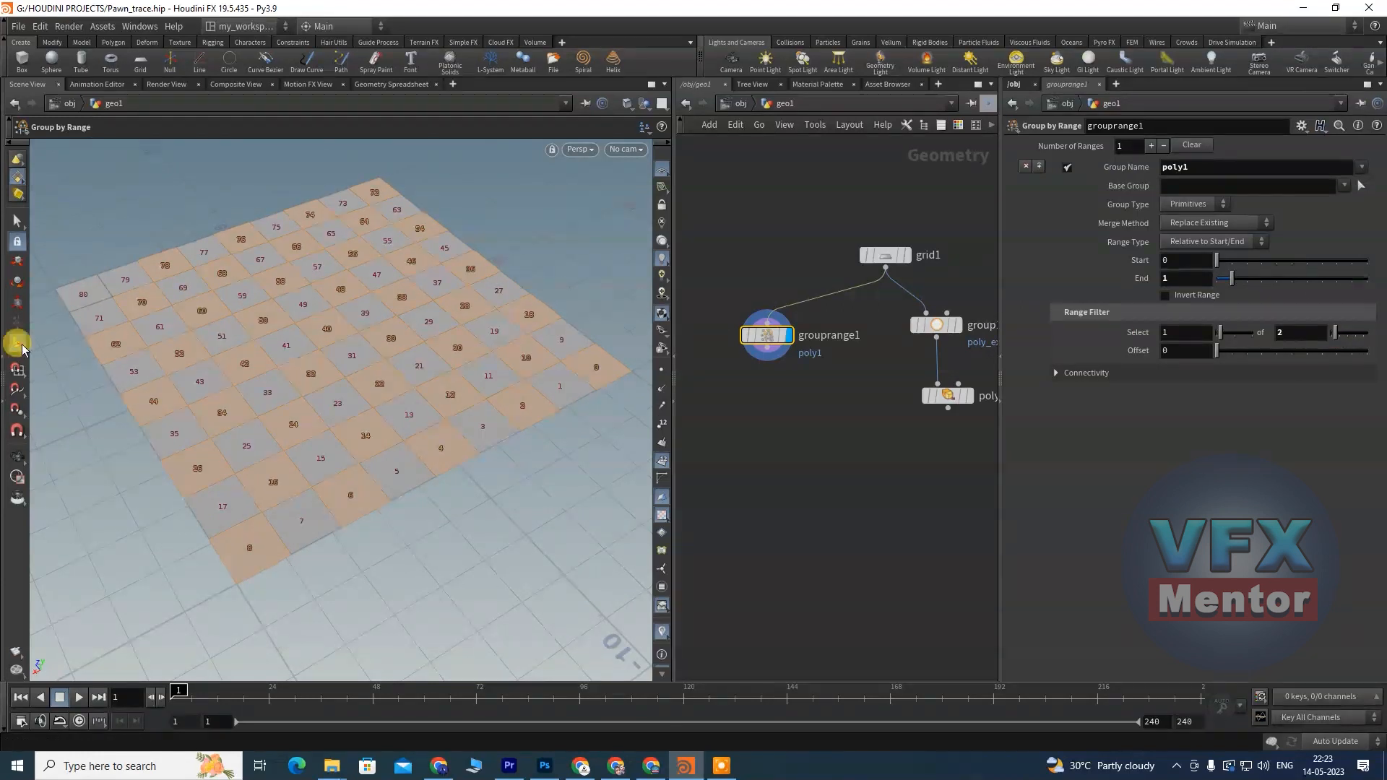
Step: Try Range Filter selections of 0 of 1, 1 of 1 and 1 of 5, then return to 1 of 2
{"action": "left_click_drag", "start_coordinate": [1221, 332], "coordinate": [1199, 331]}
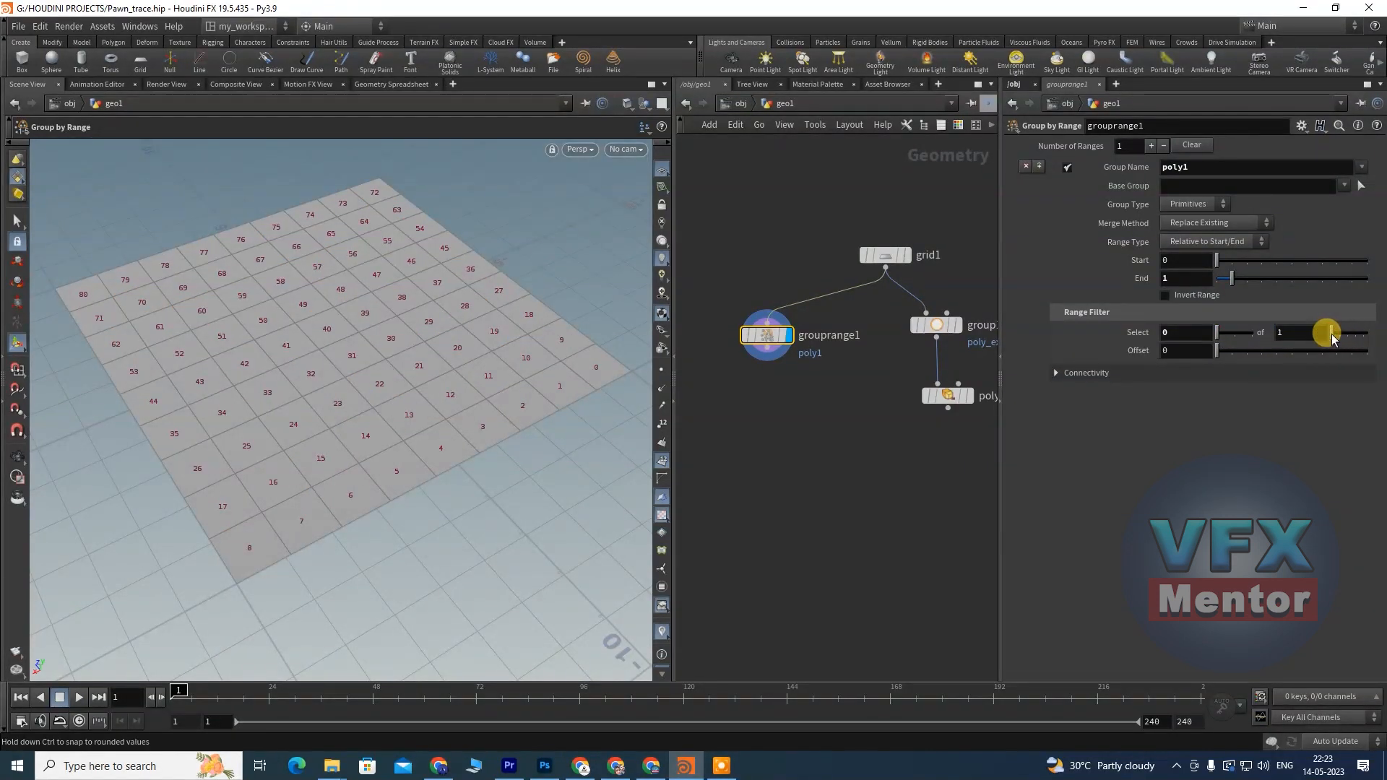
{"action": "left_click_drag", "start_coordinate": [1219, 336], "coordinate": [1222, 336]}
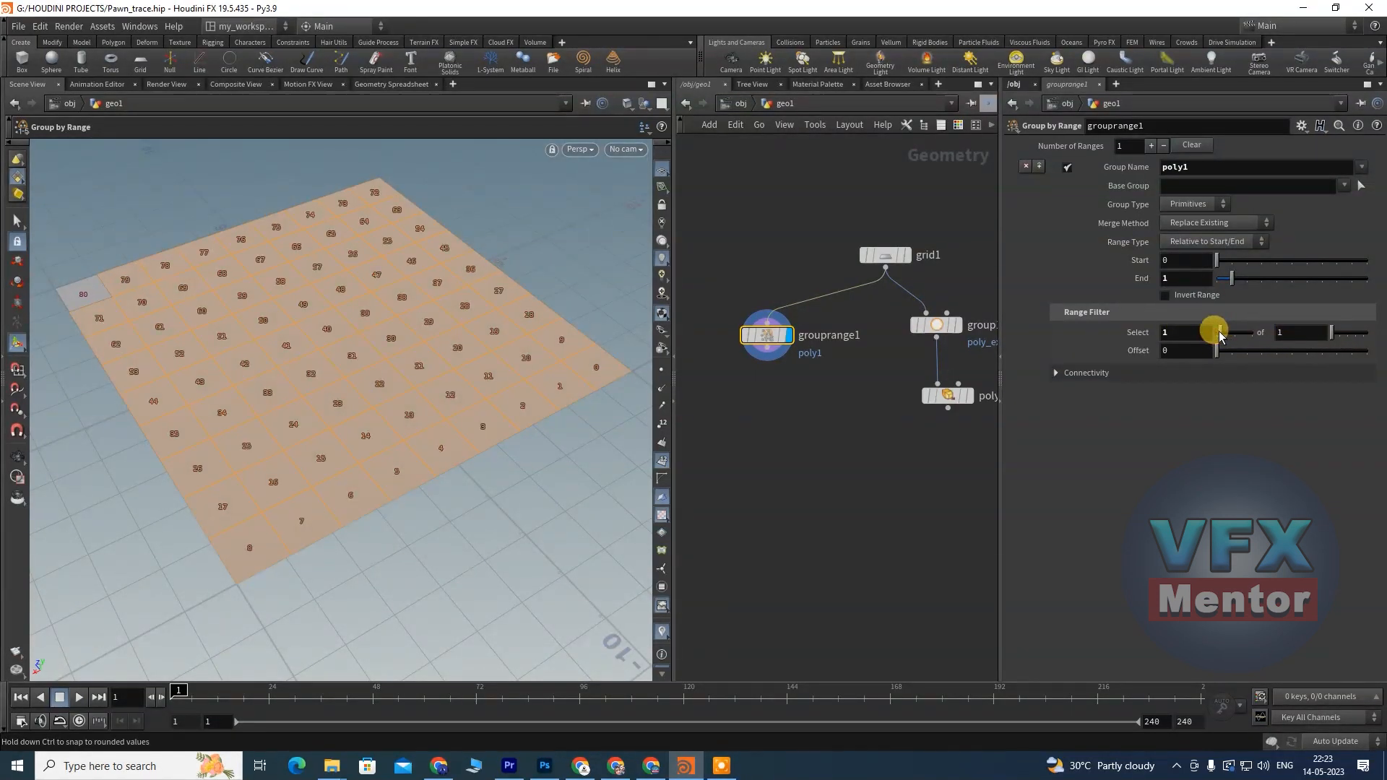
{"action": "mouse_move", "coordinate": [1337, 339]}
{"action": "left_mouse_down"}
{"action": "mouse_move", "coordinate": [1357, 336]}
{"action": "mouse_move", "coordinate": [1343, 334]}
{"action": "left_mouse_up"}
{"action": "left_click_drag", "start_coordinate": [1225, 336], "coordinate": [1220, 337]}
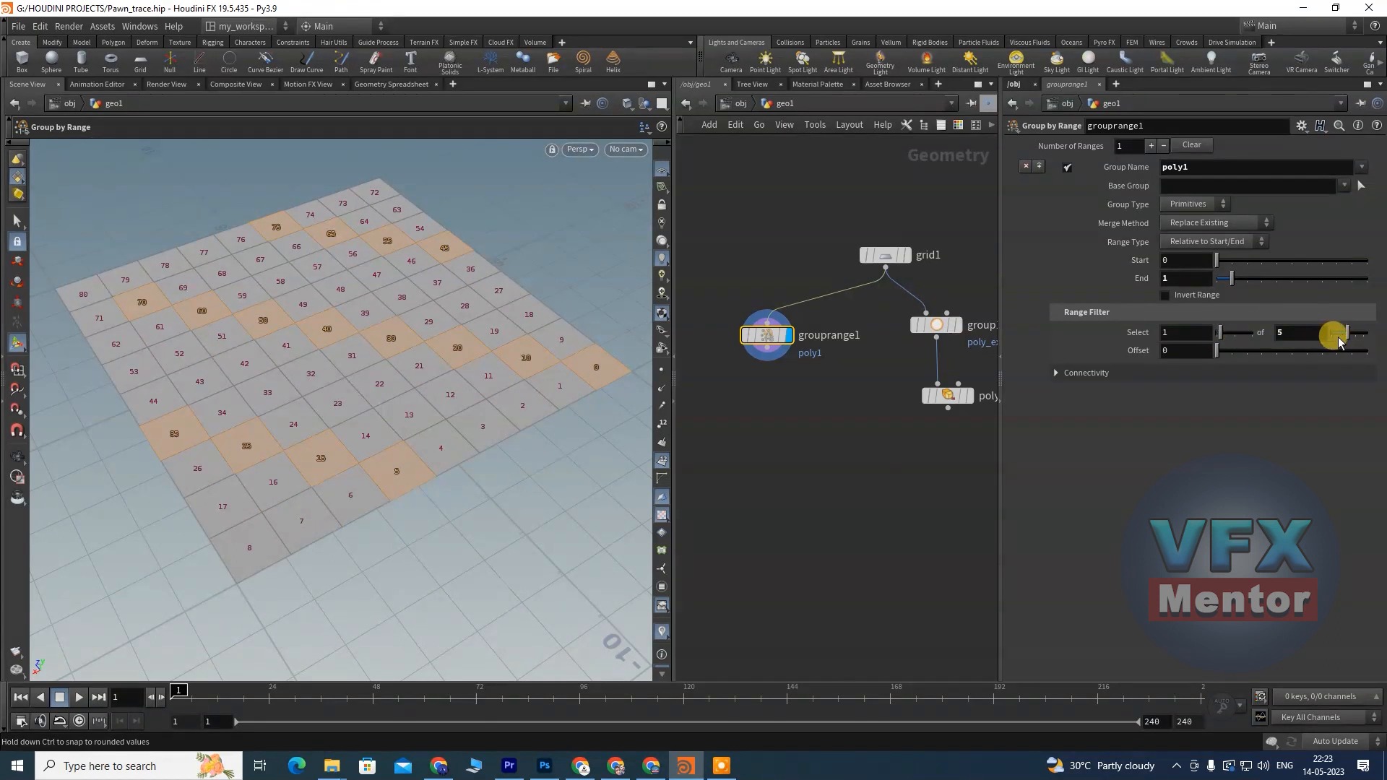
{"action": "left_click_drag", "start_coordinate": [1348, 336], "coordinate": [1336, 336]}
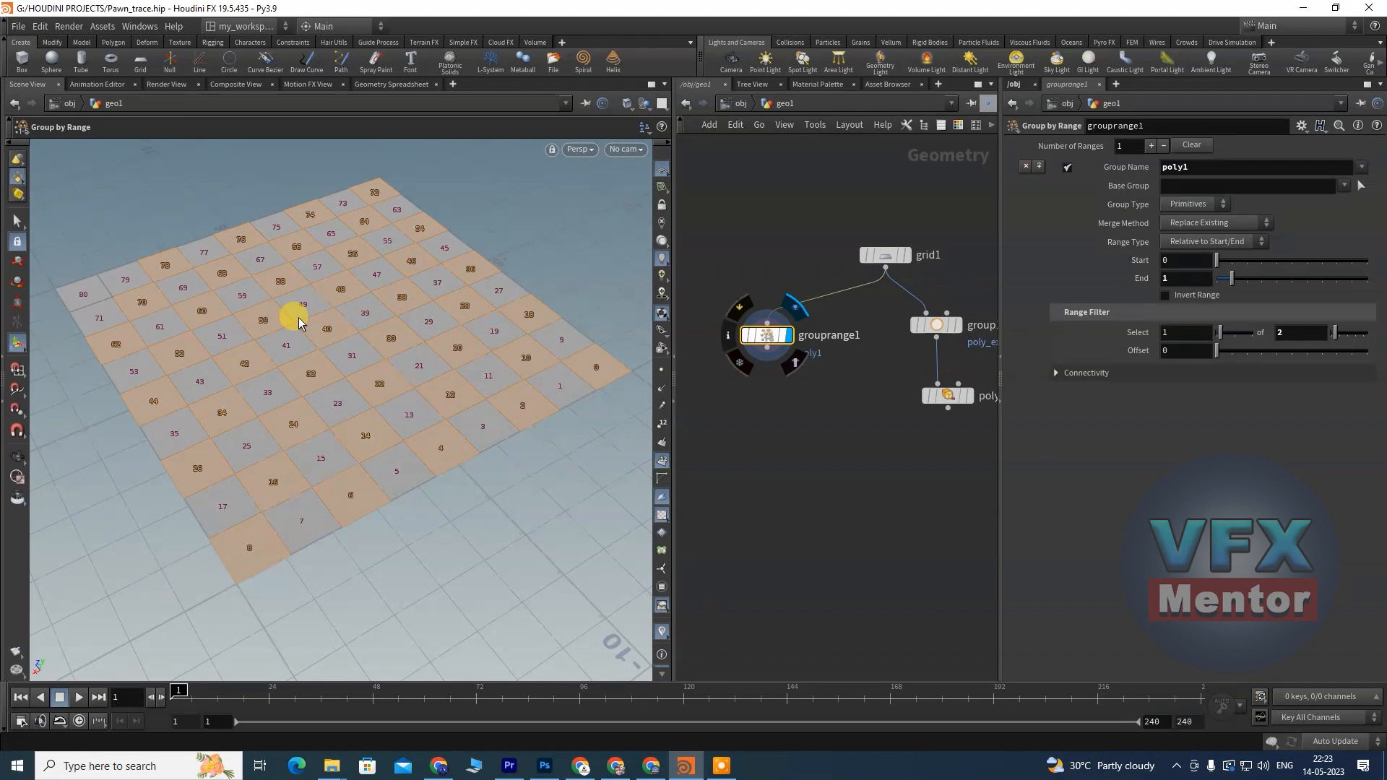
Step: Switch the Range Type to Start/End and extend End to 10, with the Range Filter at 1 of 2
{"action": "left_click", "coordinate": [1208, 241]}
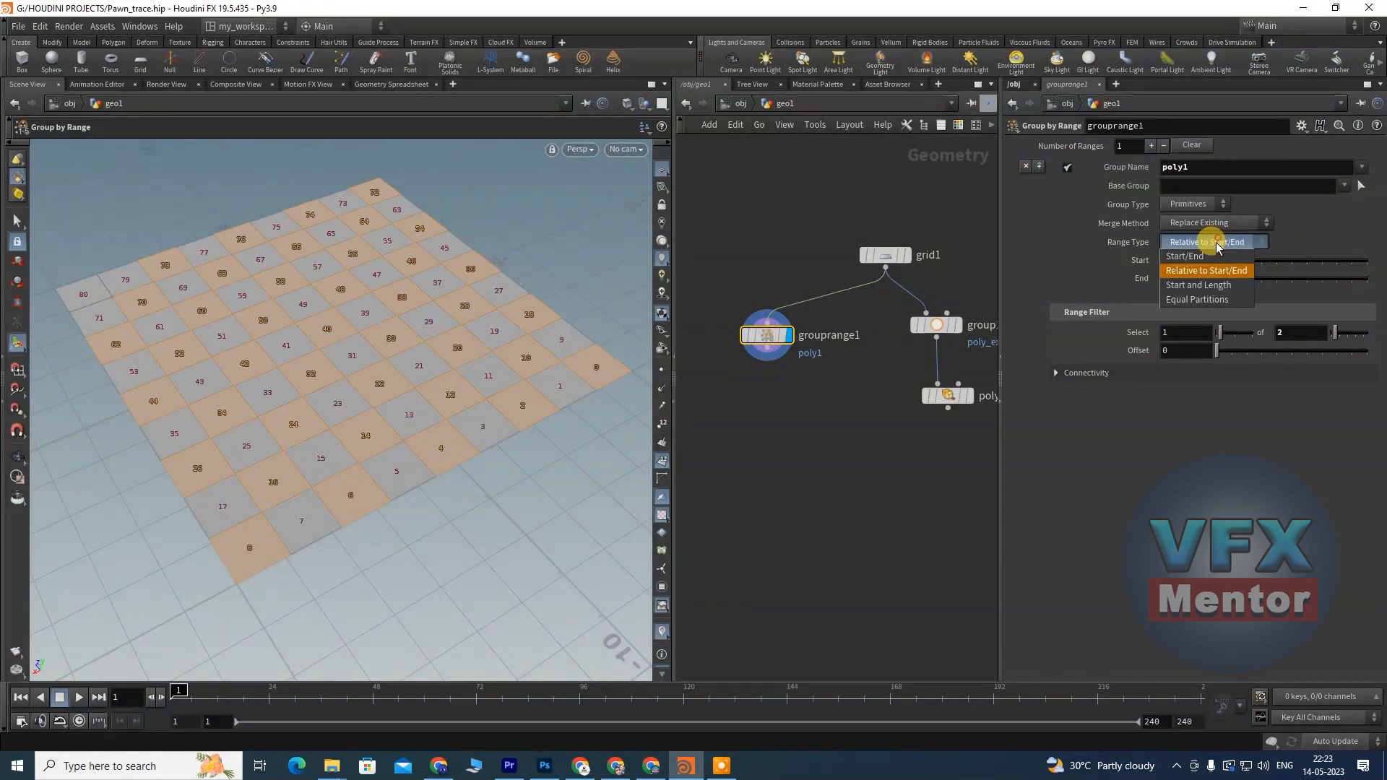
{"action": "left_click", "coordinate": [1187, 261]}
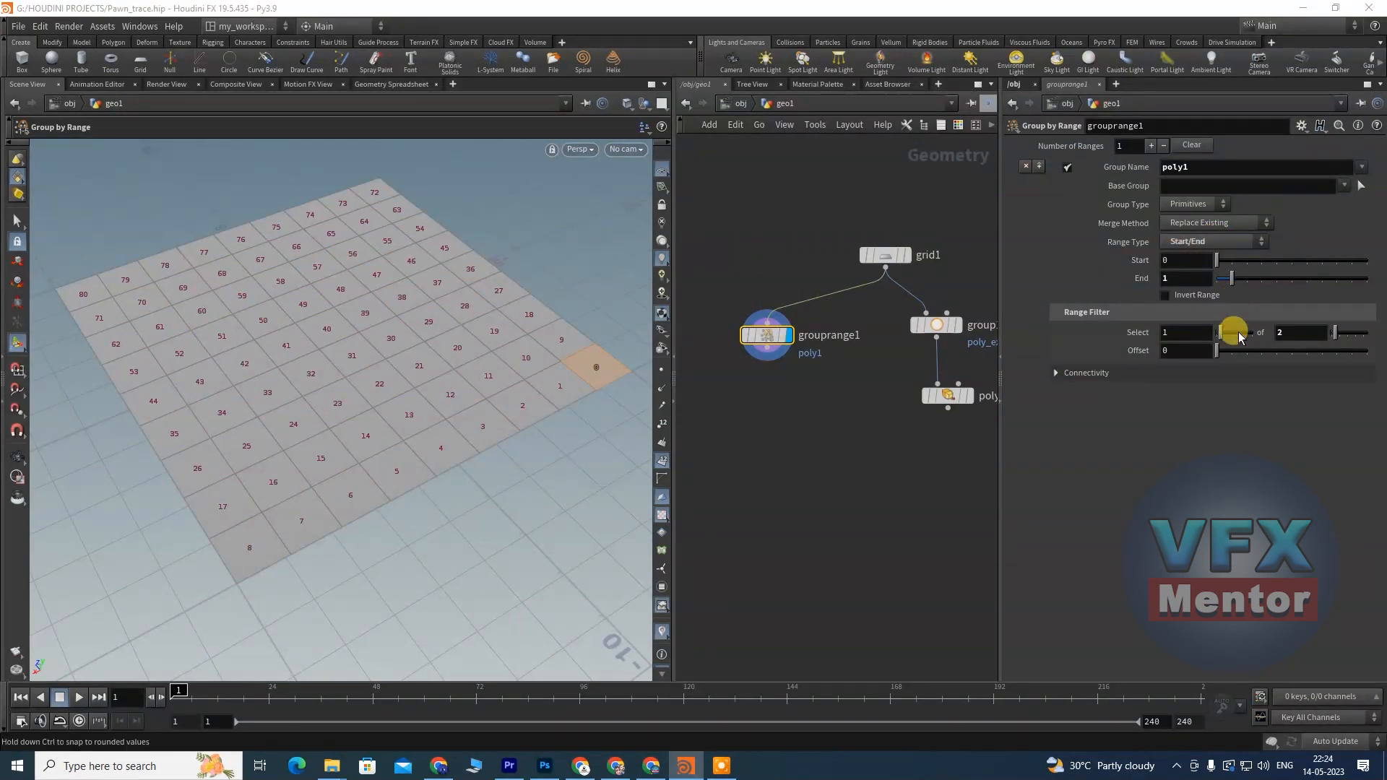
{"action": "left_click_drag", "start_coordinate": [1345, 332], "coordinate": [1344, 336]}
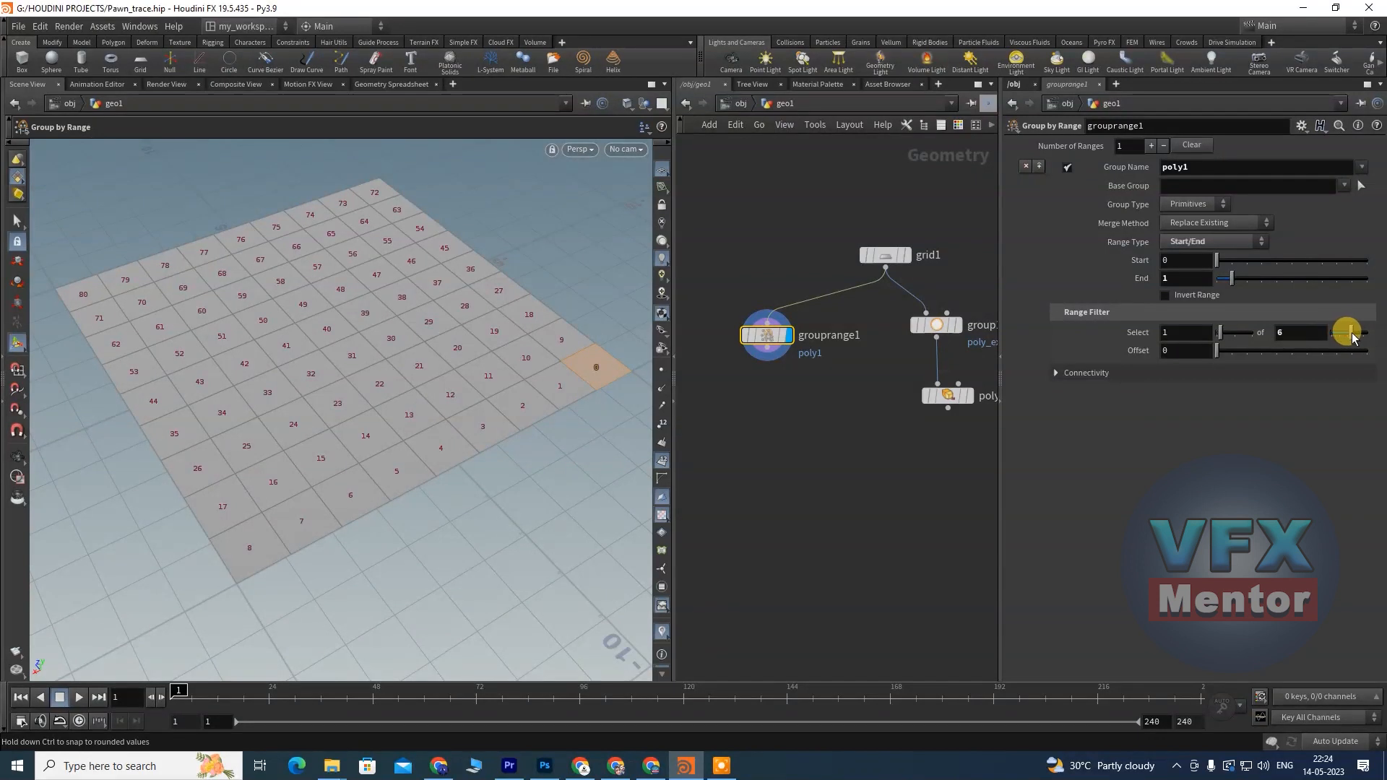
{"action": "left_click_drag", "start_coordinate": [1218, 279], "coordinate": [1322, 279]}
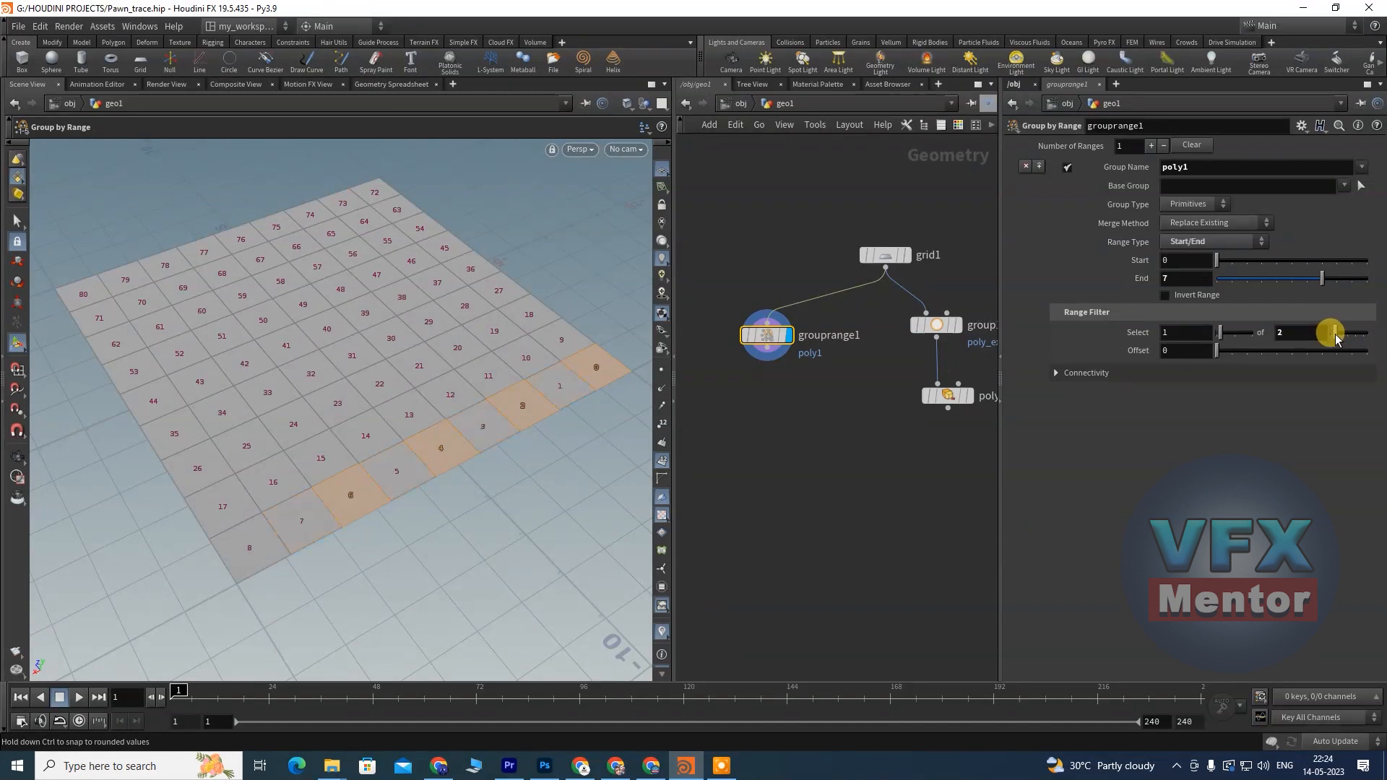
{"action": "left_click_drag", "start_coordinate": [1324, 278], "coordinate": [1362, 281]}
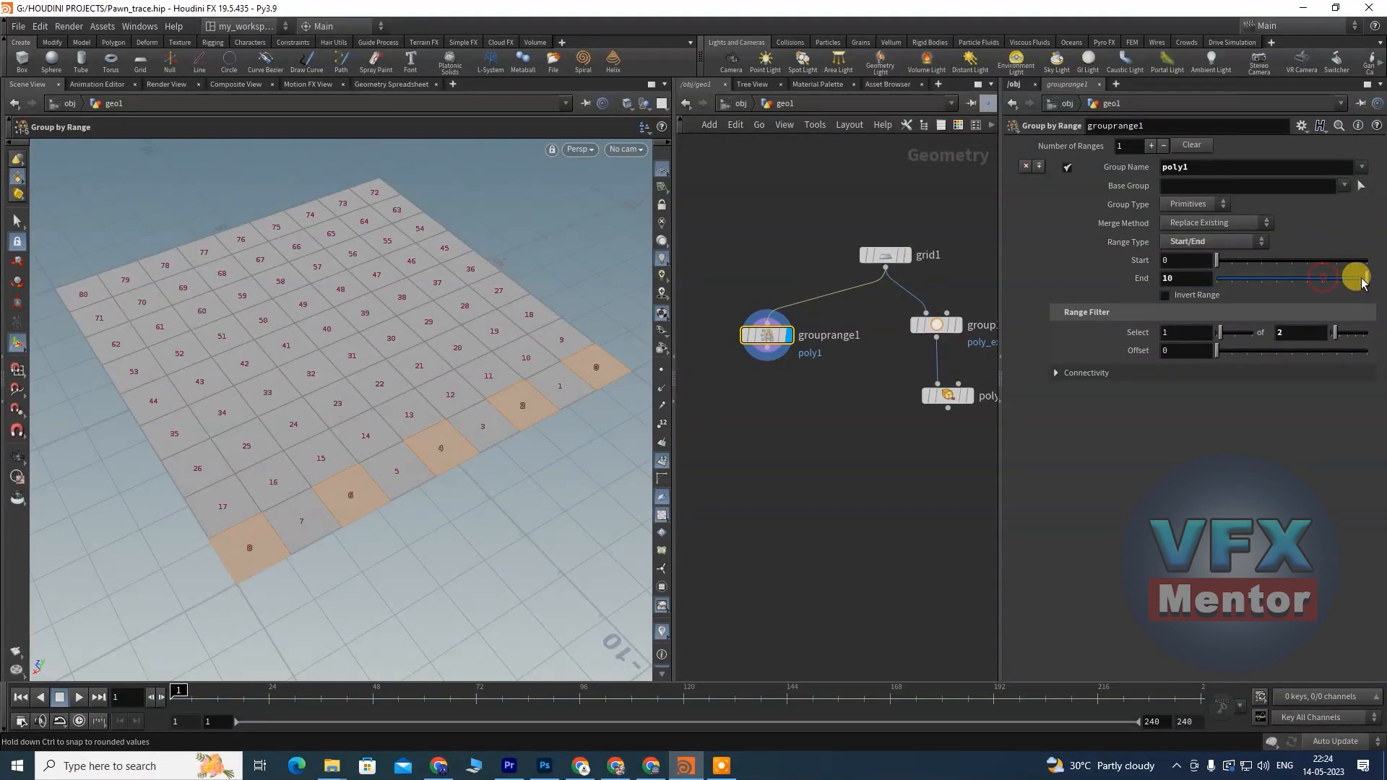
Step: Extend the Start/End range across the whole grid by setting End to 80
{"action": "middle_click_drag", "start_coordinate": [1176, 275], "coordinate": [260, 236]}
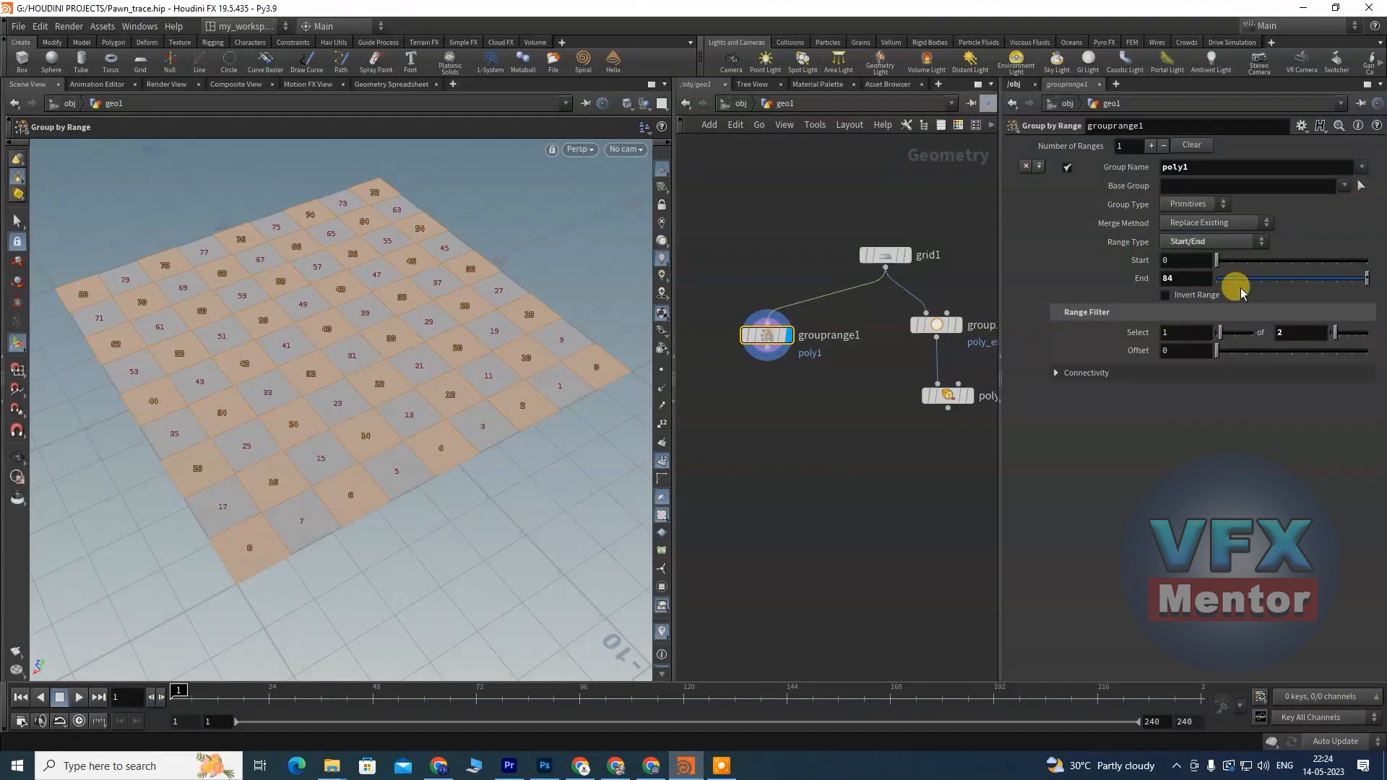
{"action": "left_click", "coordinate": [1178, 277]}
{"action": "type", "text": "8"}
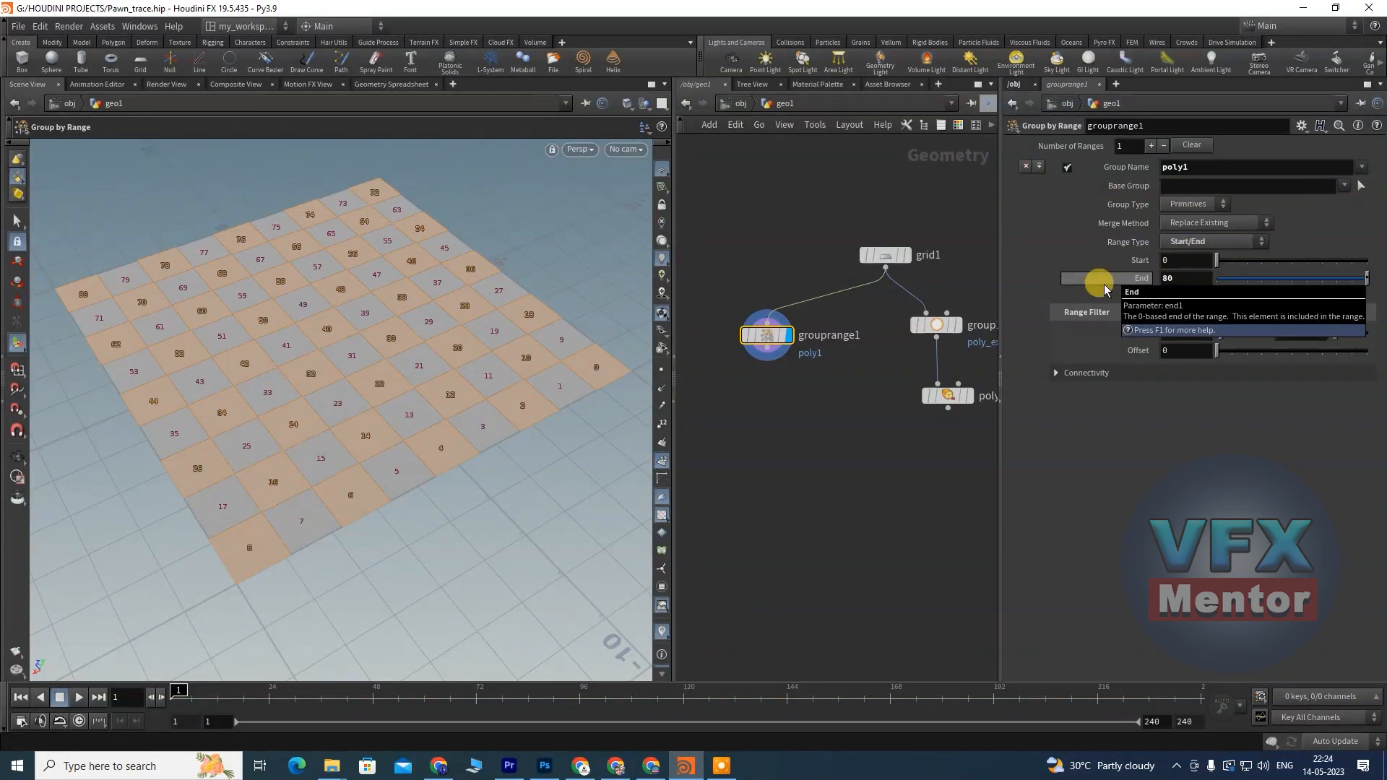
{"action": "type", "text": "0"}
Step: Switch the Range Type to Relative to Start/End, set End to -8 and filter the range to select 3 of 4
{"action": "left_click", "coordinate": [1200, 242]}
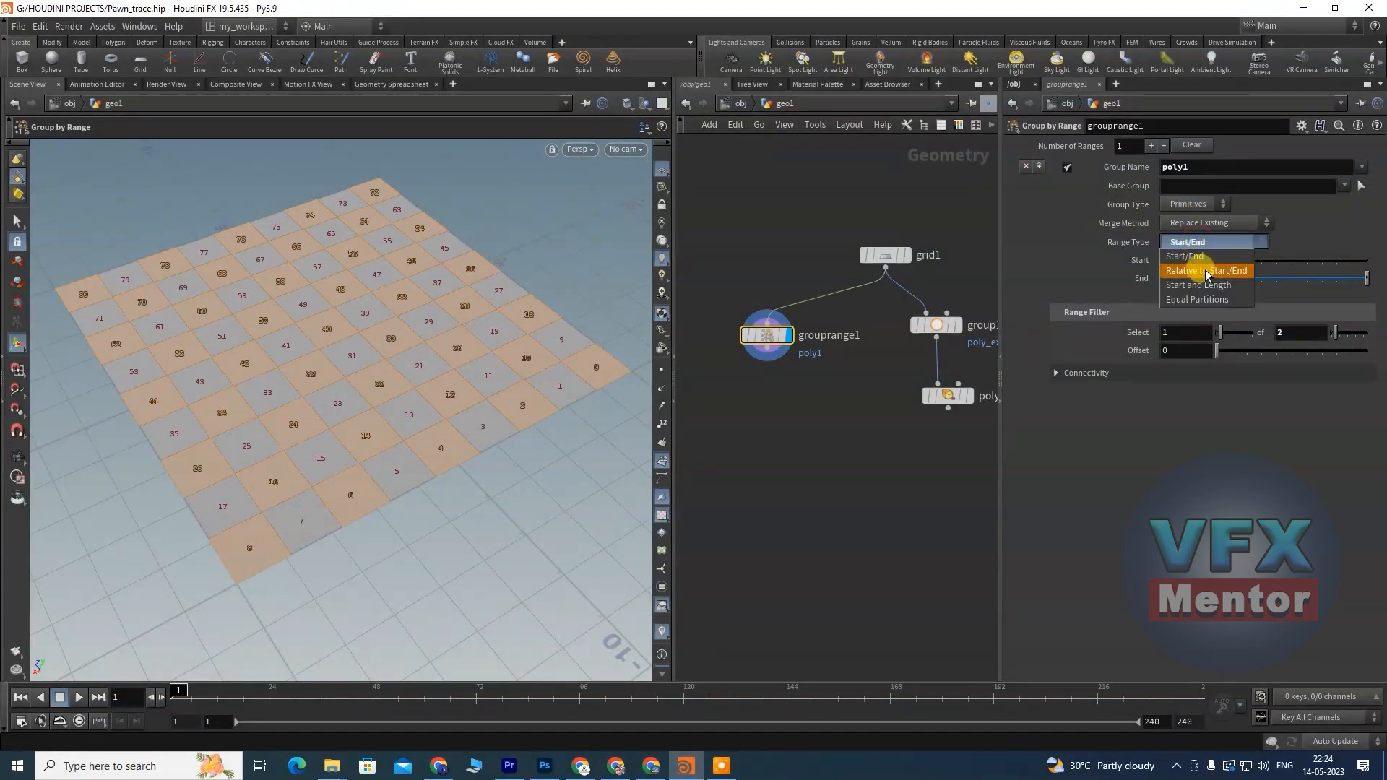
{"action": "left_click", "coordinate": [1205, 272]}
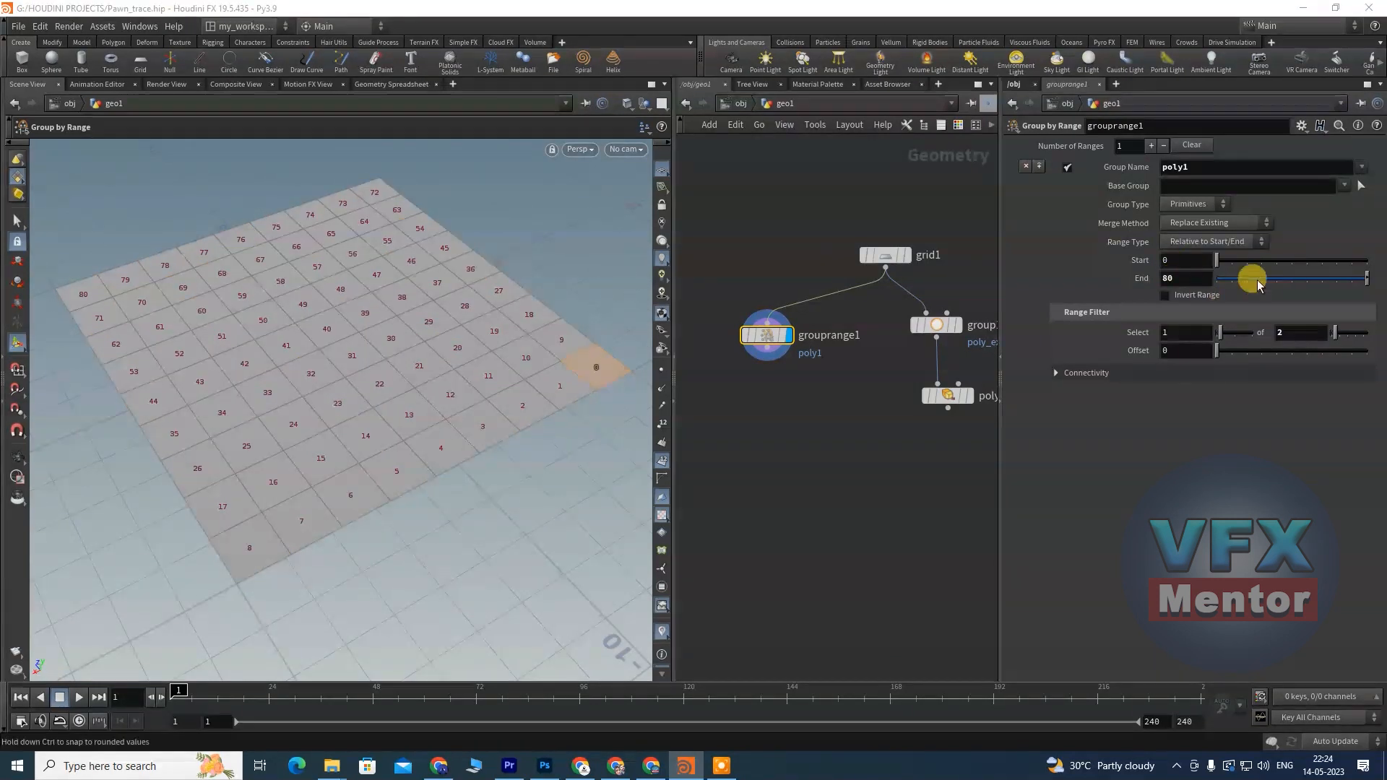
{"action": "left_click_drag", "start_coordinate": [1225, 332], "coordinate": [1221, 334]}
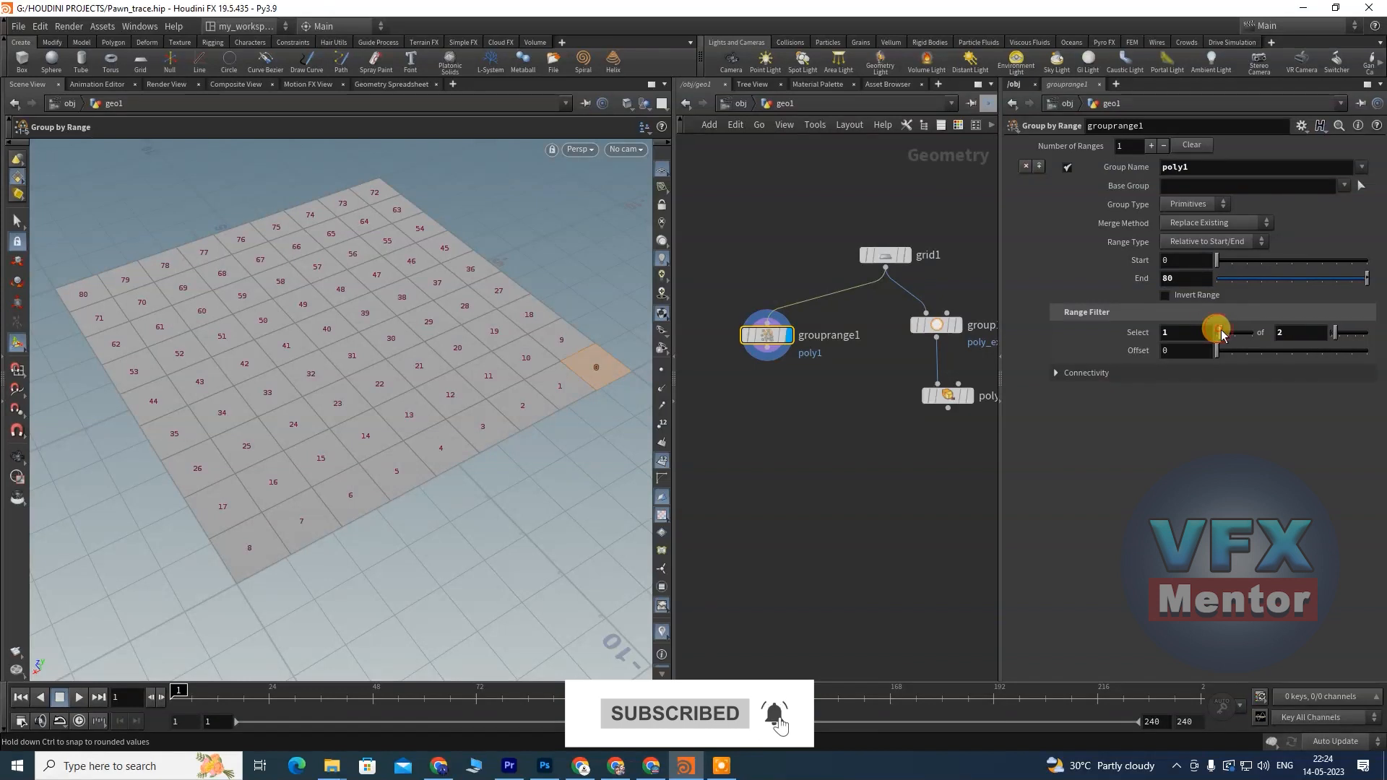
{"action": "left_click_drag", "start_coordinate": [1335, 333], "coordinate": [1343, 333]}
{"action": "middle_click_drag", "start_coordinate": [1178, 278], "coordinate": [618, 282]}
{"action": "left_click_drag", "start_coordinate": [1341, 337], "coordinate": [1340, 337]}
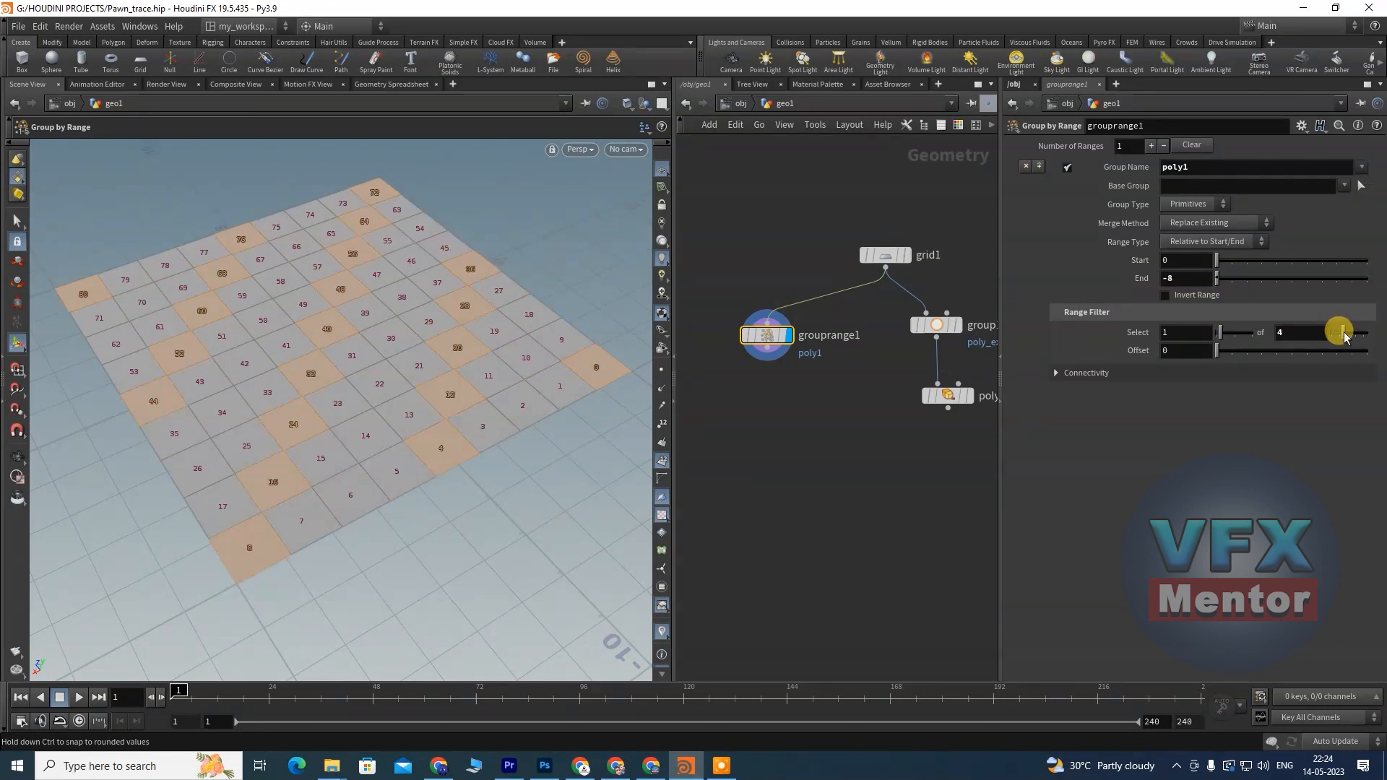
{"action": "left_click_drag", "start_coordinate": [1221, 339], "coordinate": [1226, 334]}
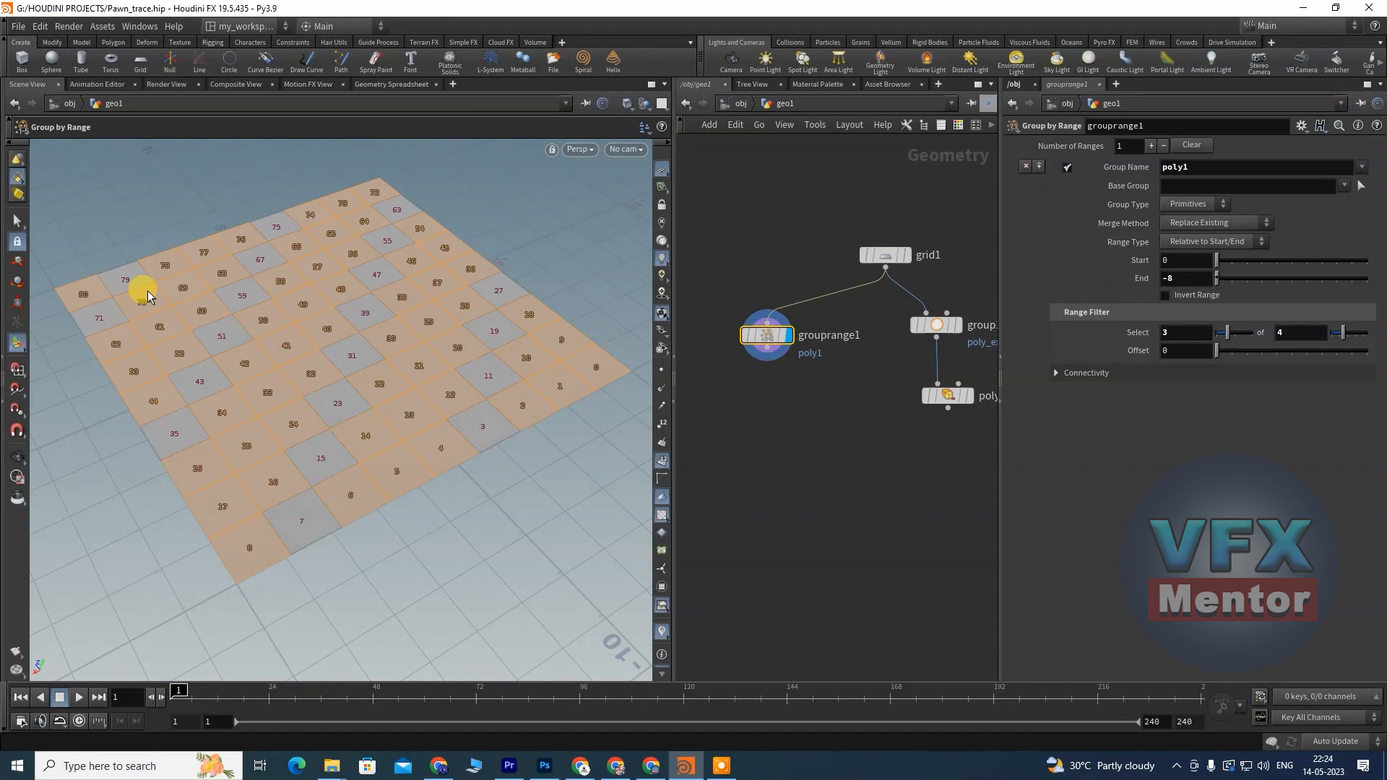
Step: Switch the Range Type to Start and Length with Length 8 and a Range Filter of 1 of 2
{"action": "middle_click_drag", "start_coordinate": [903, 380], "coordinate": [877, 351]}
{"action": "left_click", "coordinate": [1212, 243]}
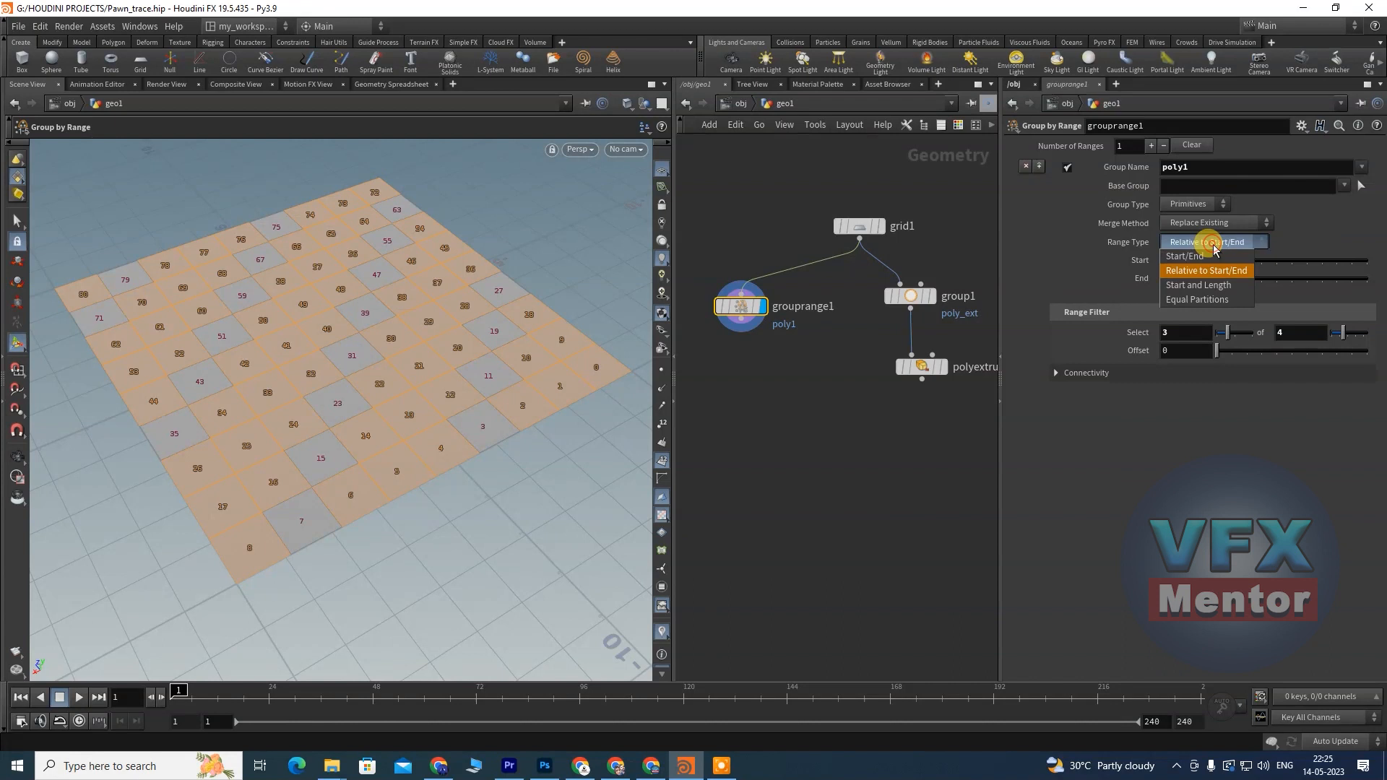
{"action": "left_click", "coordinate": [1198, 284]}
{"action": "left_click_drag", "start_coordinate": [1232, 281], "coordinate": [1336, 278]}
{"action": "left_click_drag", "start_coordinate": [1268, 338], "coordinate": [1222, 331]}
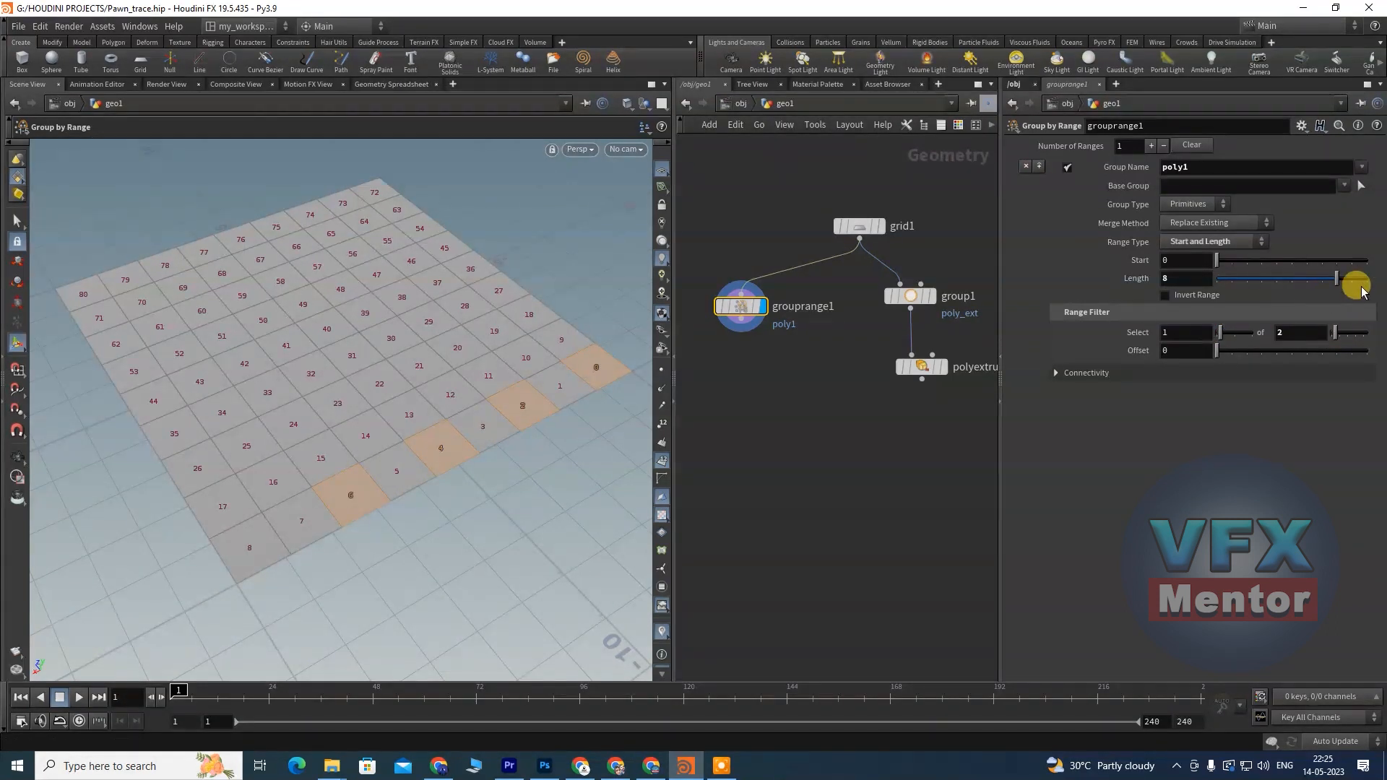
Step: Extend the Start and Length range over the grid by setting Length to 80
{"action": "left_click_drag", "start_coordinate": [1336, 279], "coordinate": [1373, 276]}
{"action": "middle_click_drag", "start_coordinate": [1172, 279], "coordinate": [18, 266]}
{"action": "middle_click_drag", "start_coordinate": [102, 266], "coordinate": [240, 263]}
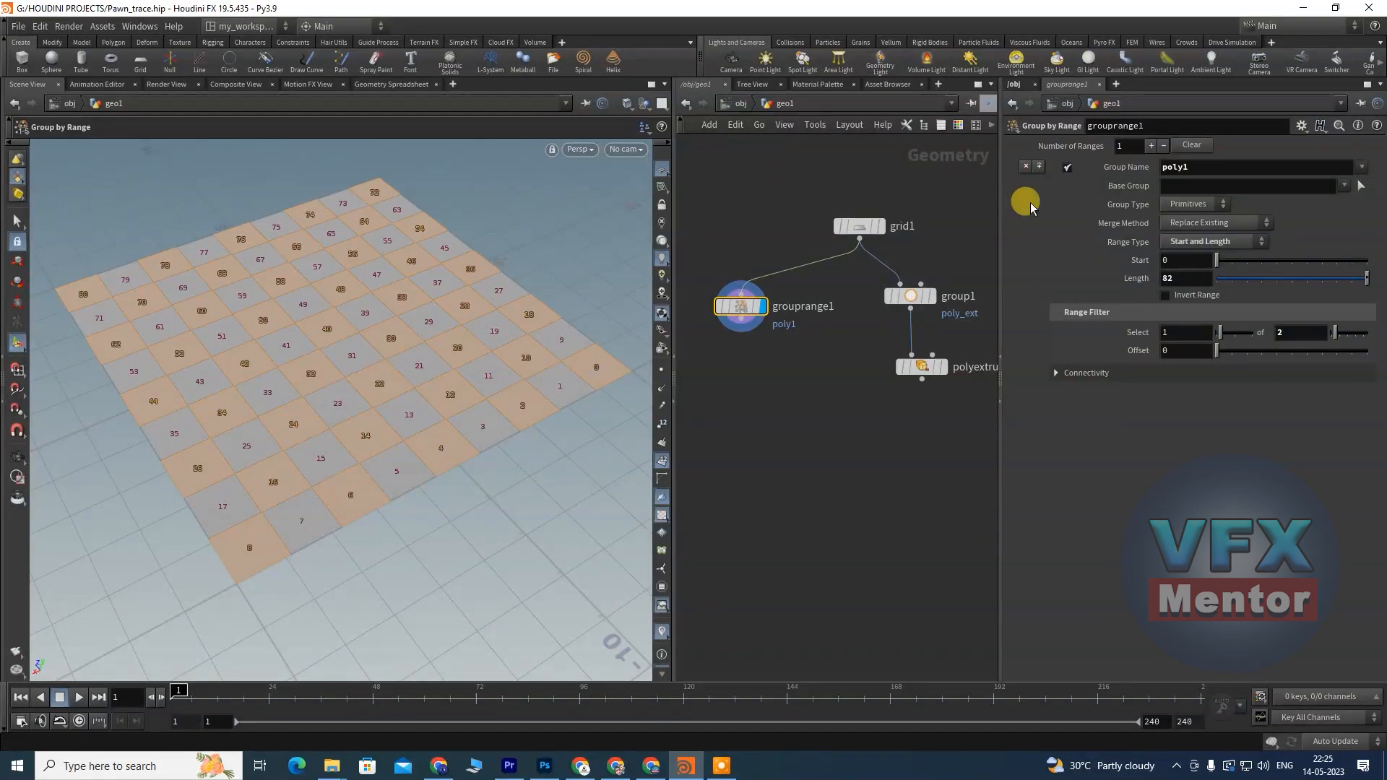
{"action": "type", "text": "80"}
{"action": "key", "text": "Return"}
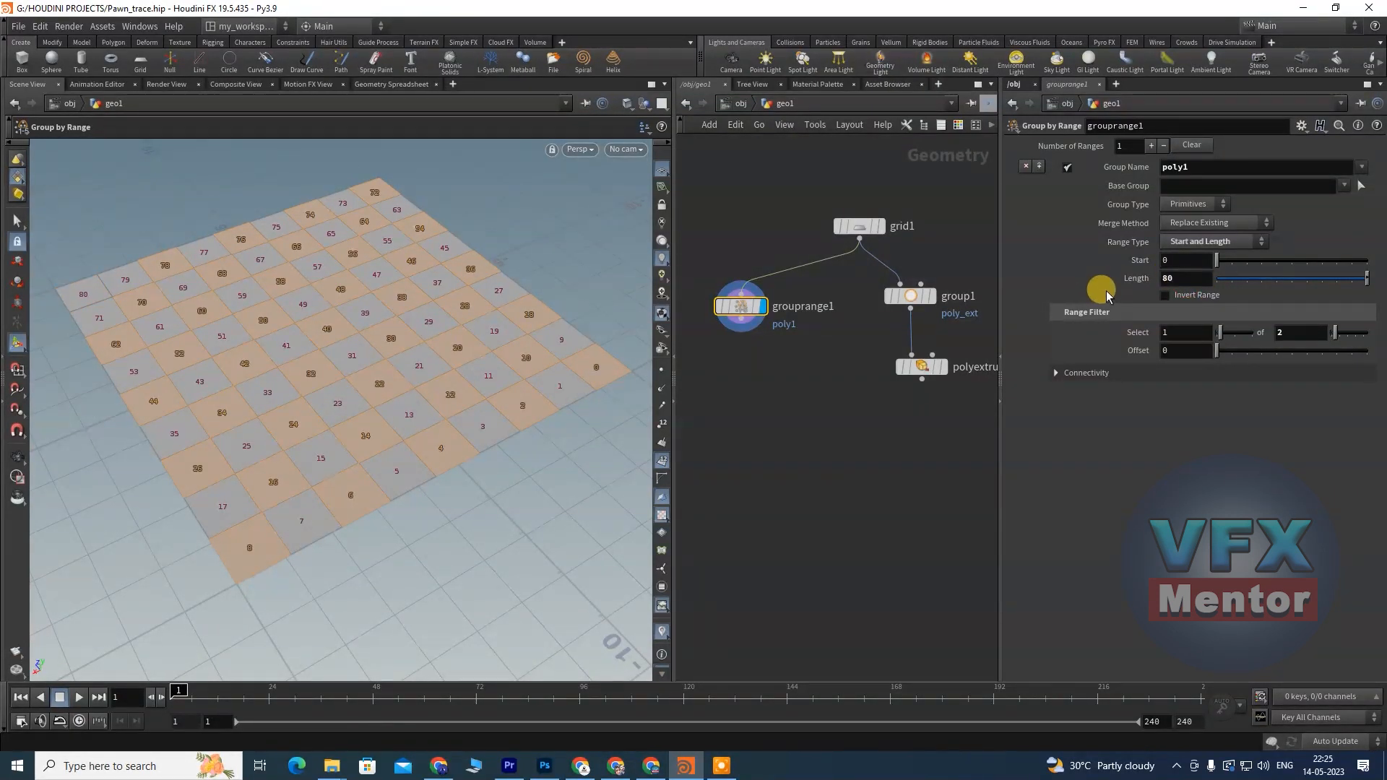